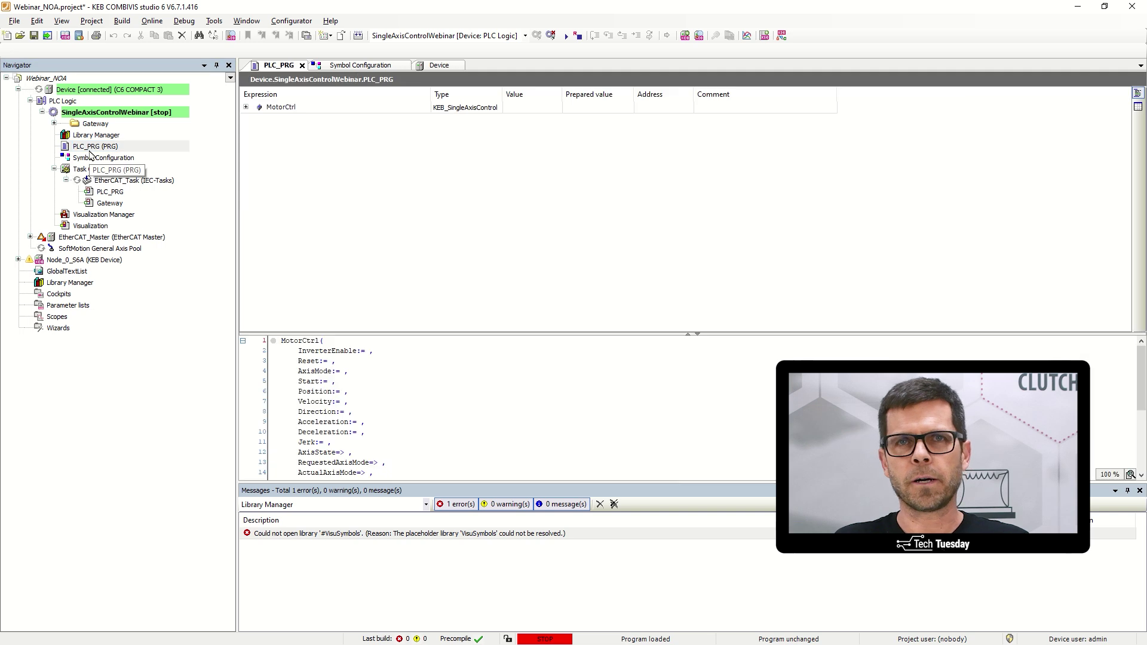
# Expand the MotorCtrl variables of PLC_PRG and start the SingleAxisControlWebinar application.
pyautogui.click(245, 107)
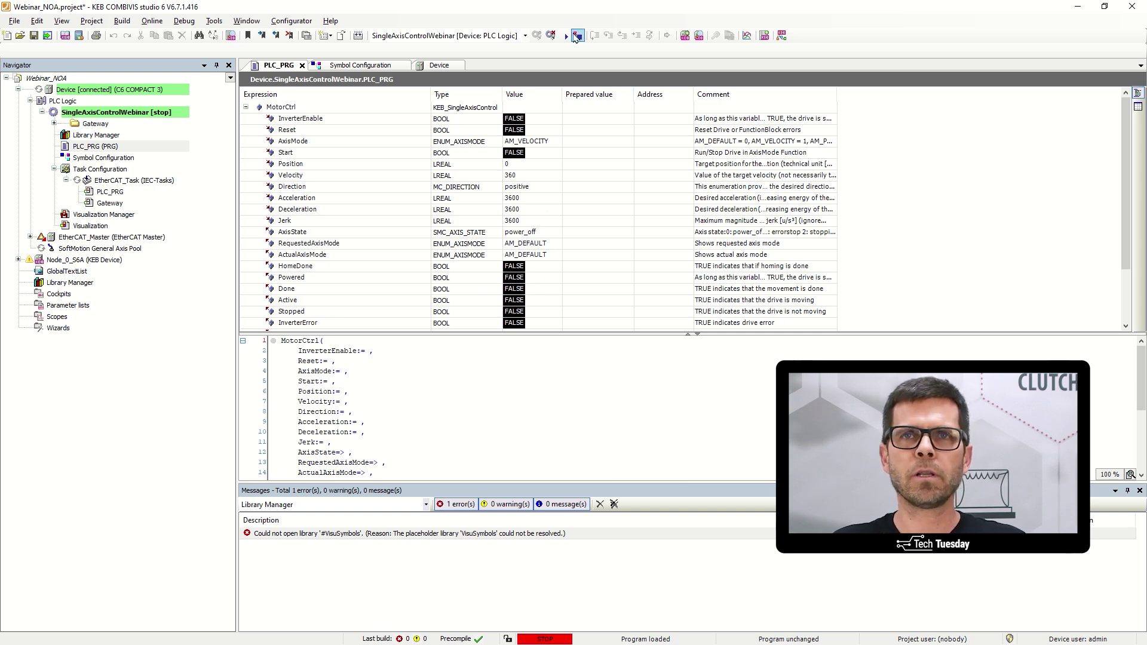
pyautogui.click(566, 36)
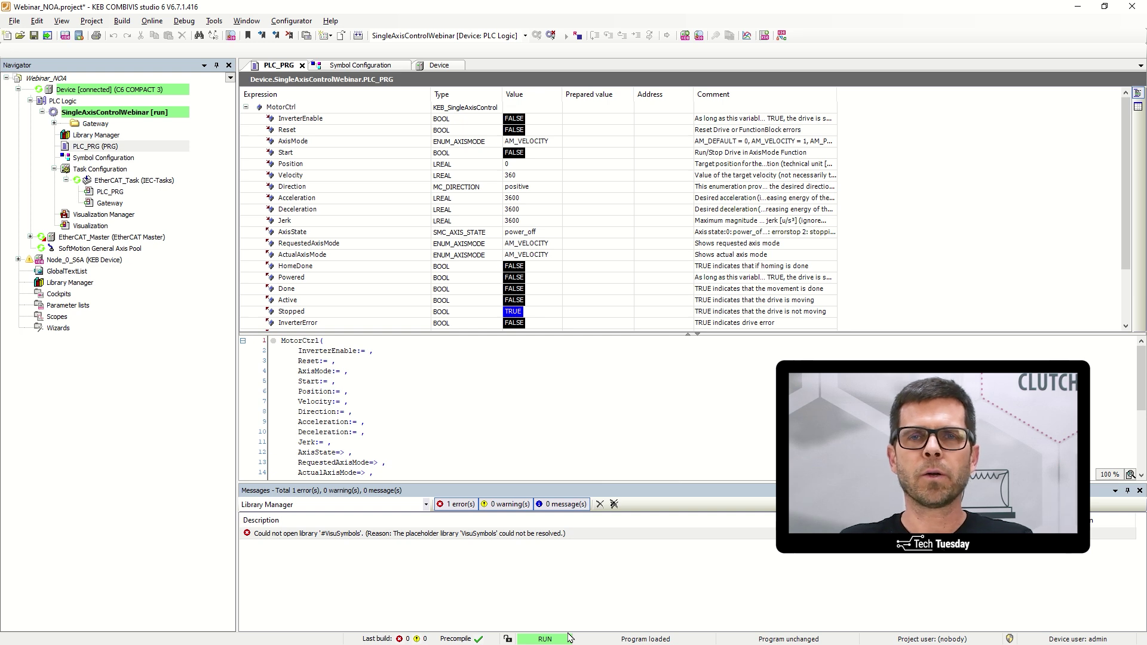
# Switch to HELIO in the browser, create the project My First HMI from the Empty HMI template, and select its Get Started page.
pyautogui.press('ctrl+super+Left')
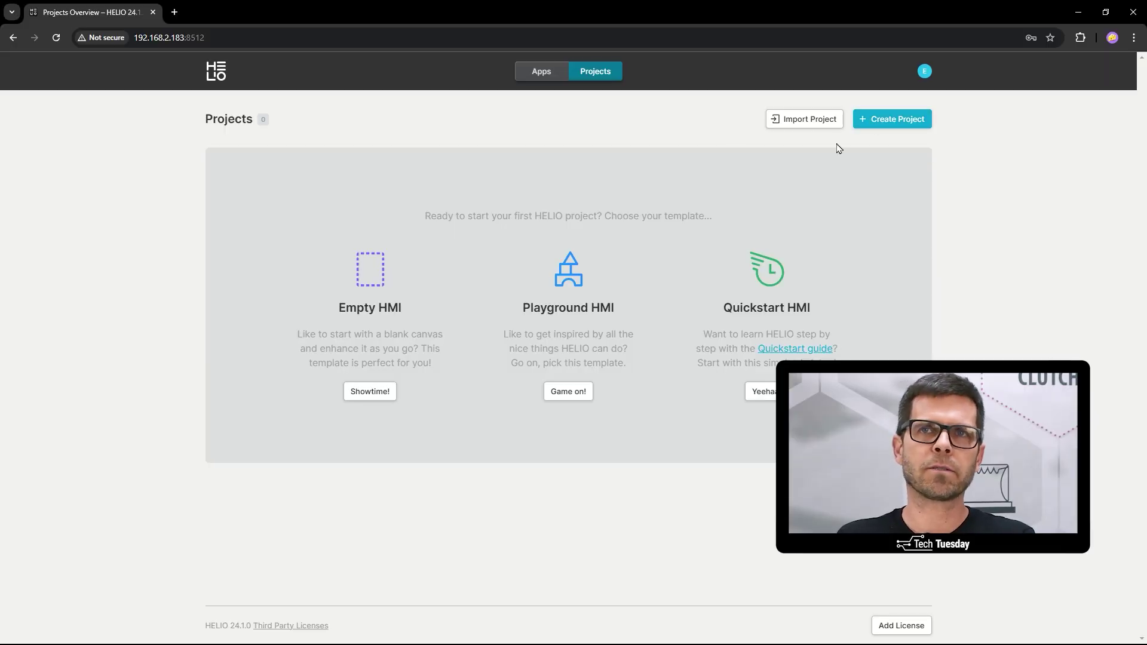
pyautogui.click(370, 391)
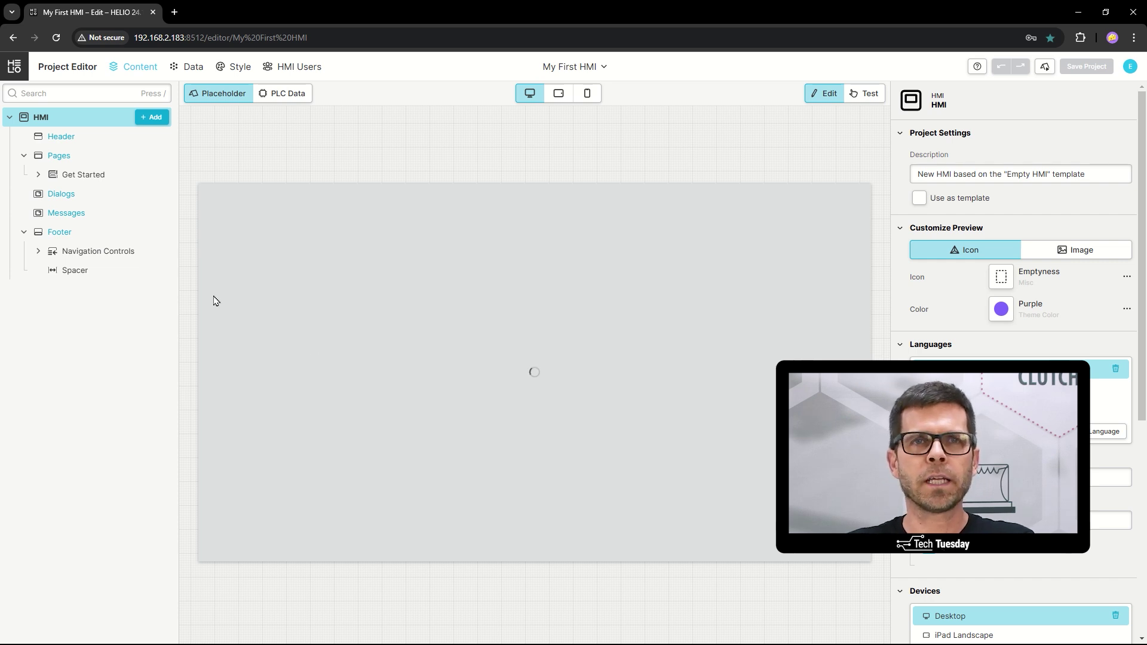
pyautogui.click(87, 181)
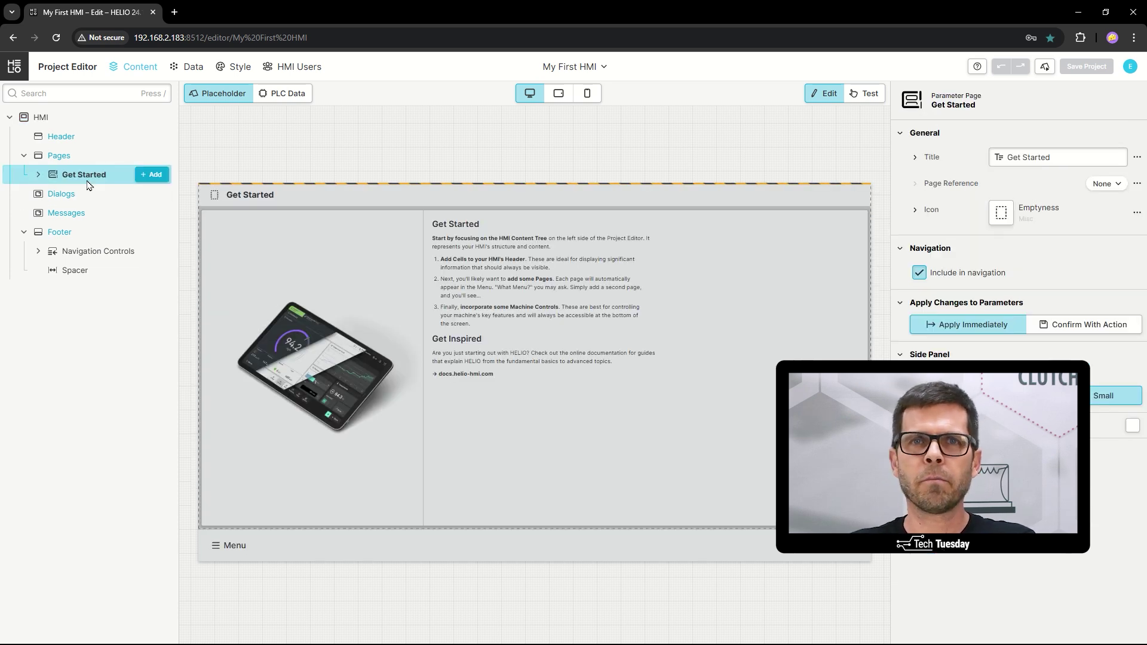
# Find the dashboard elements and add a Dashboard Page to the project's pages.
pyautogui.click(147, 160)
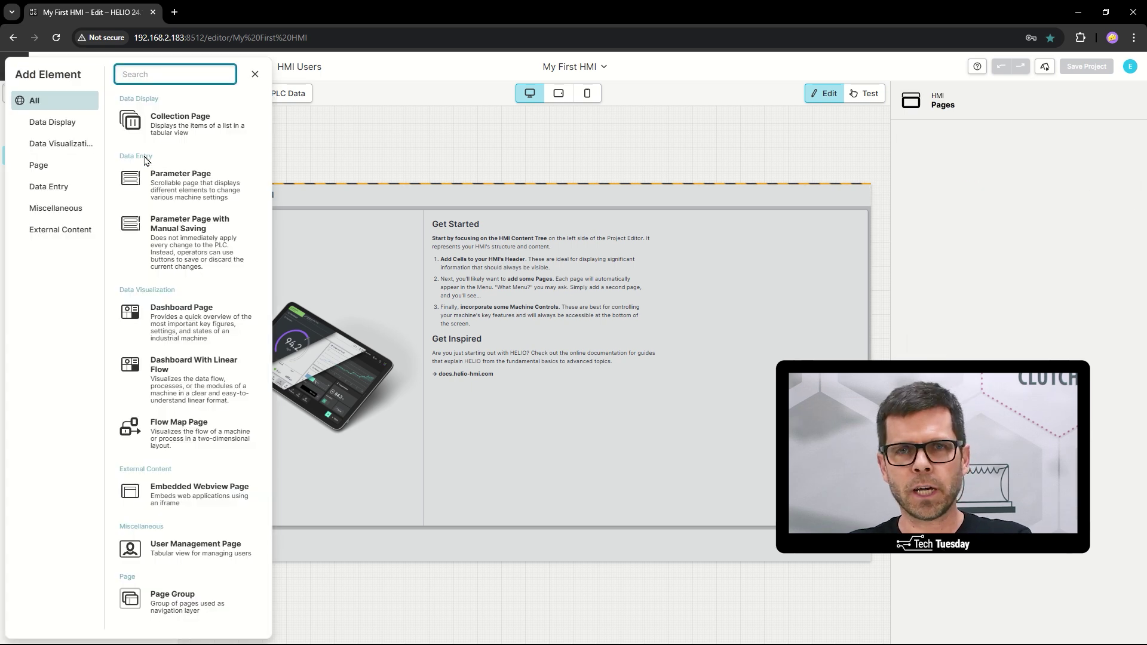
pyautogui.write('dash')
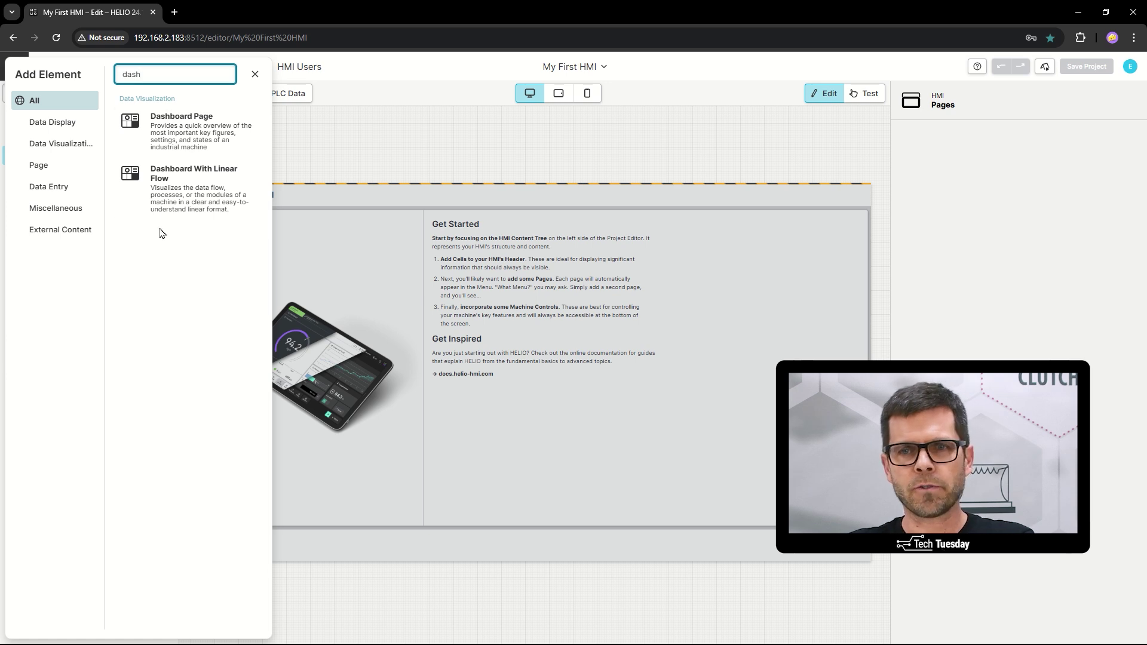
pyautogui.click(181, 140)
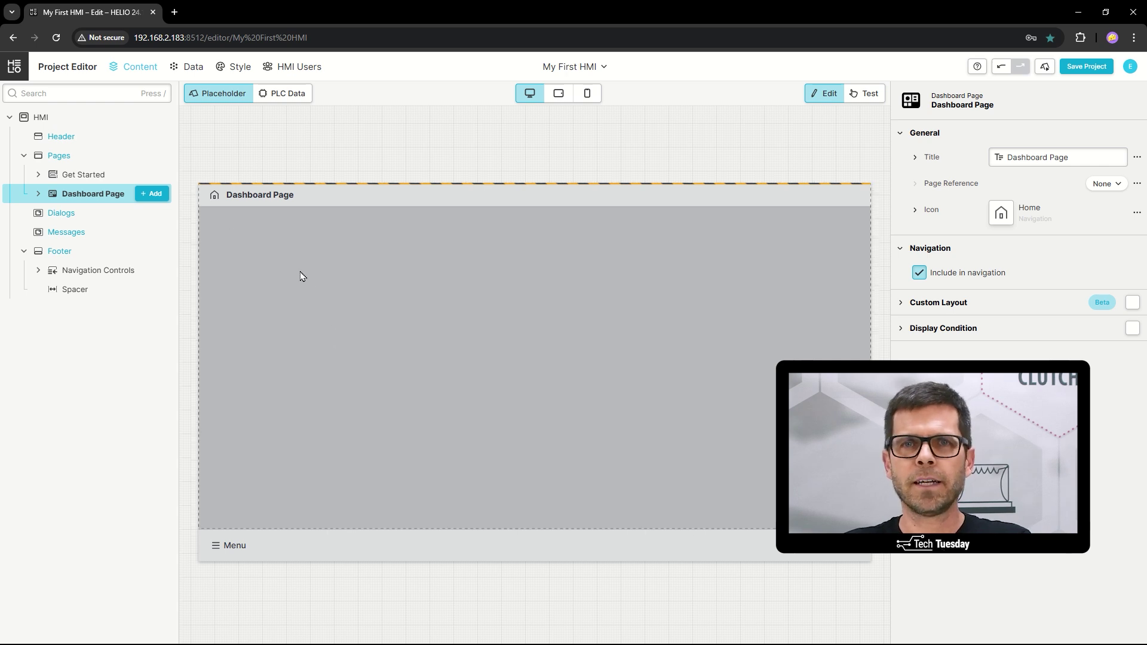
# Add an Empty Widget to the widgets of the Dashboard Page.
pyautogui.click(38, 193)
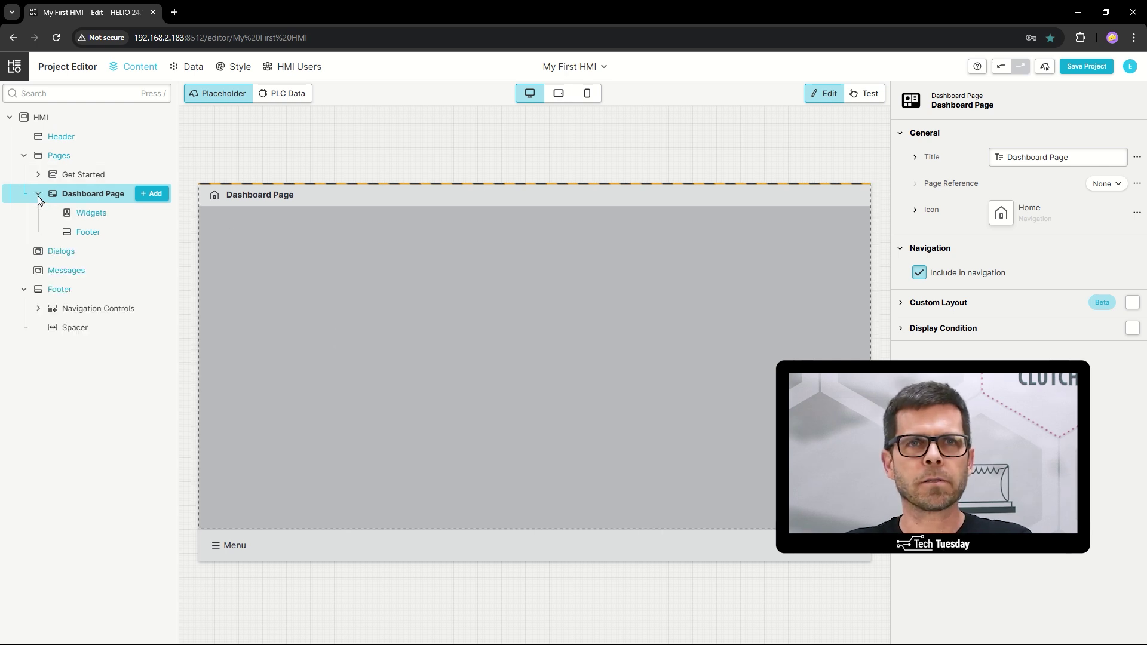
pyautogui.click(84, 216)
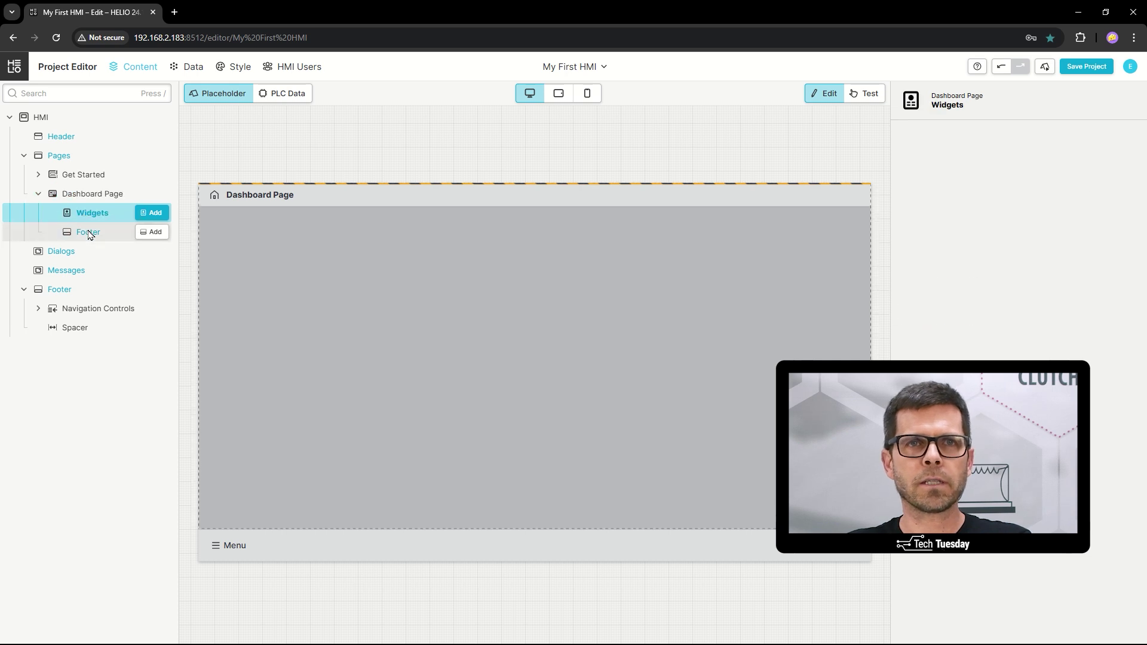
pyautogui.click(89, 232)
pyautogui.click(94, 219)
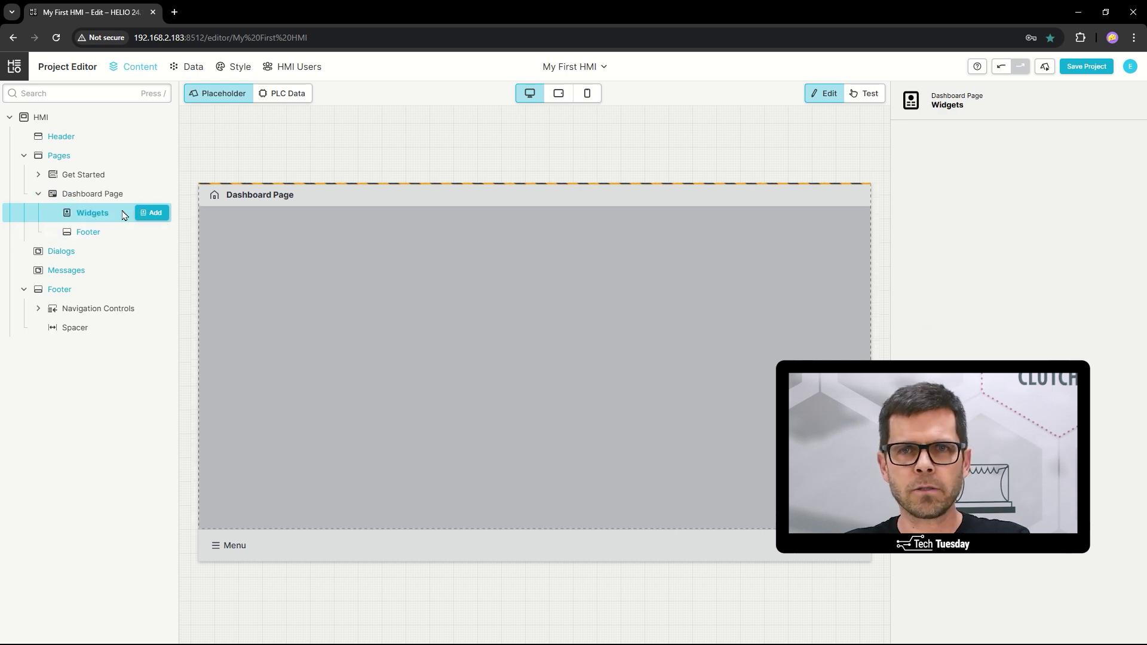
pyautogui.click(156, 213)
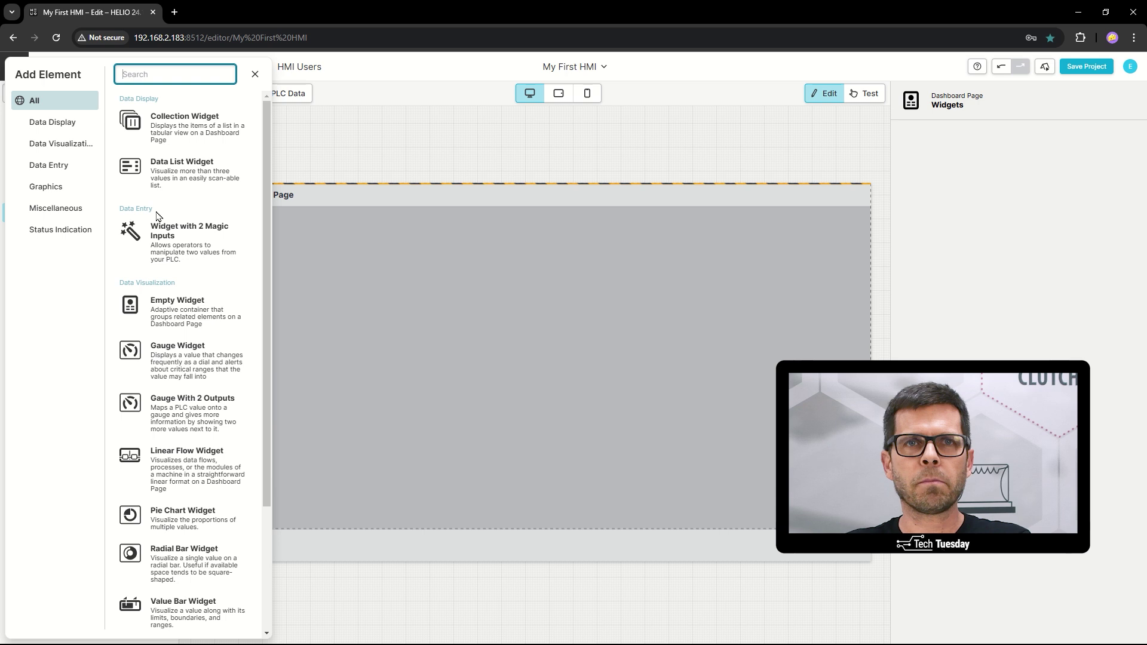
pyautogui.click(168, 308)
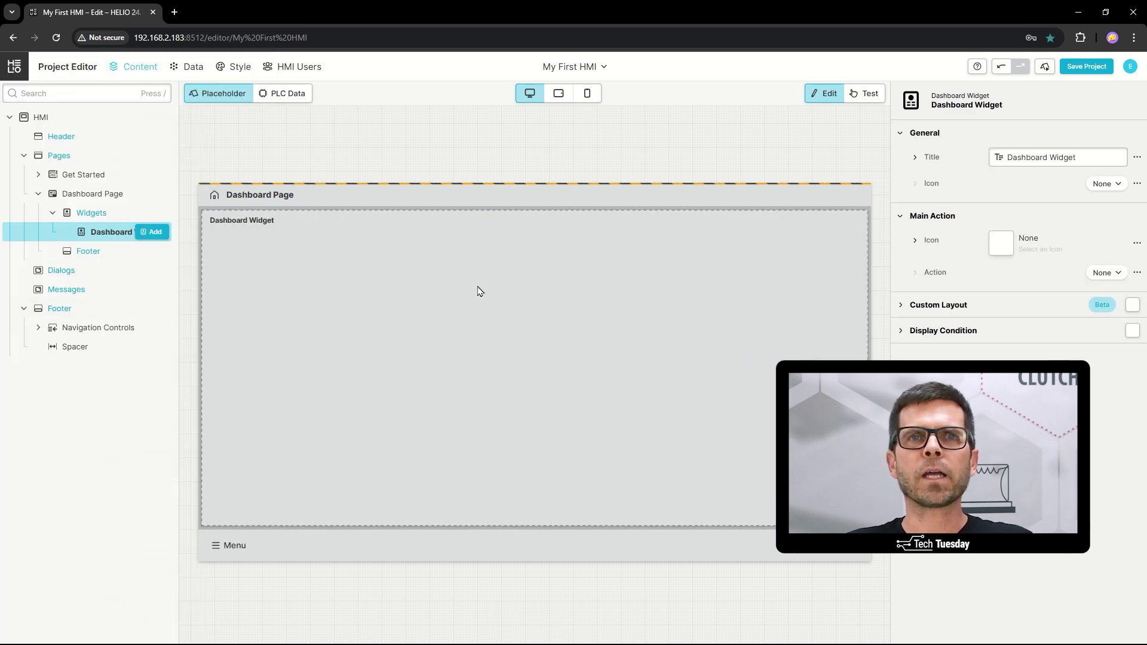
# Add a Gauge to the content of the Dashboard Widget without choosing a data record for it.
pyautogui.click(154, 232)
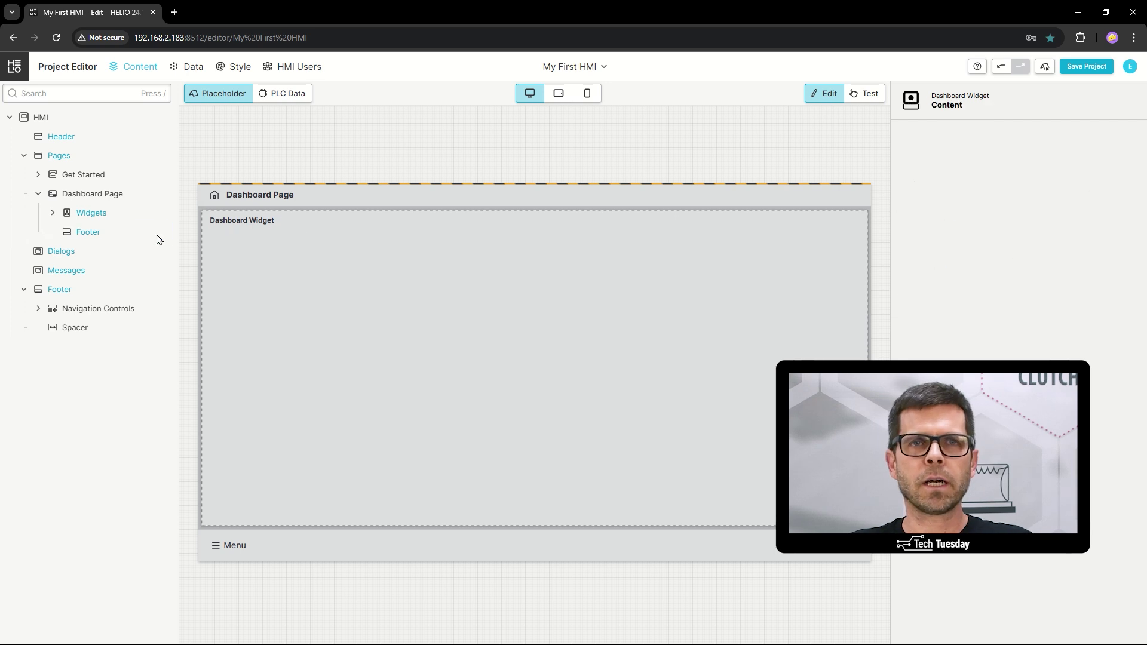
pyautogui.click(159, 239)
pyautogui.write('gaue')
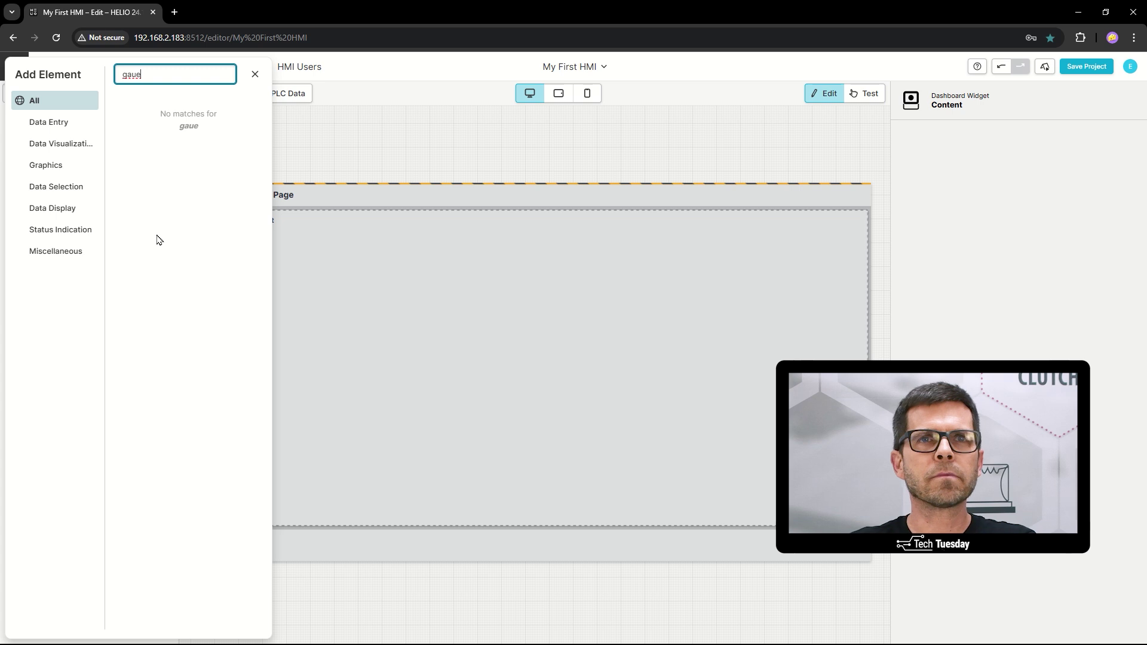
pyautogui.press('BackSpace')
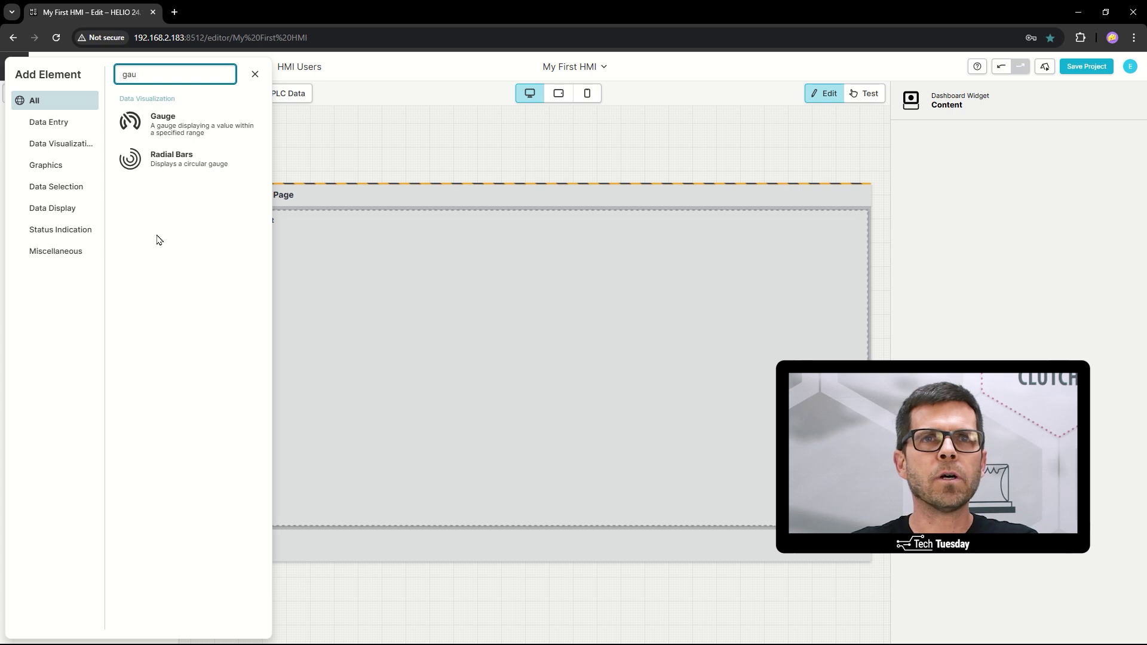
pyautogui.click(176, 132)
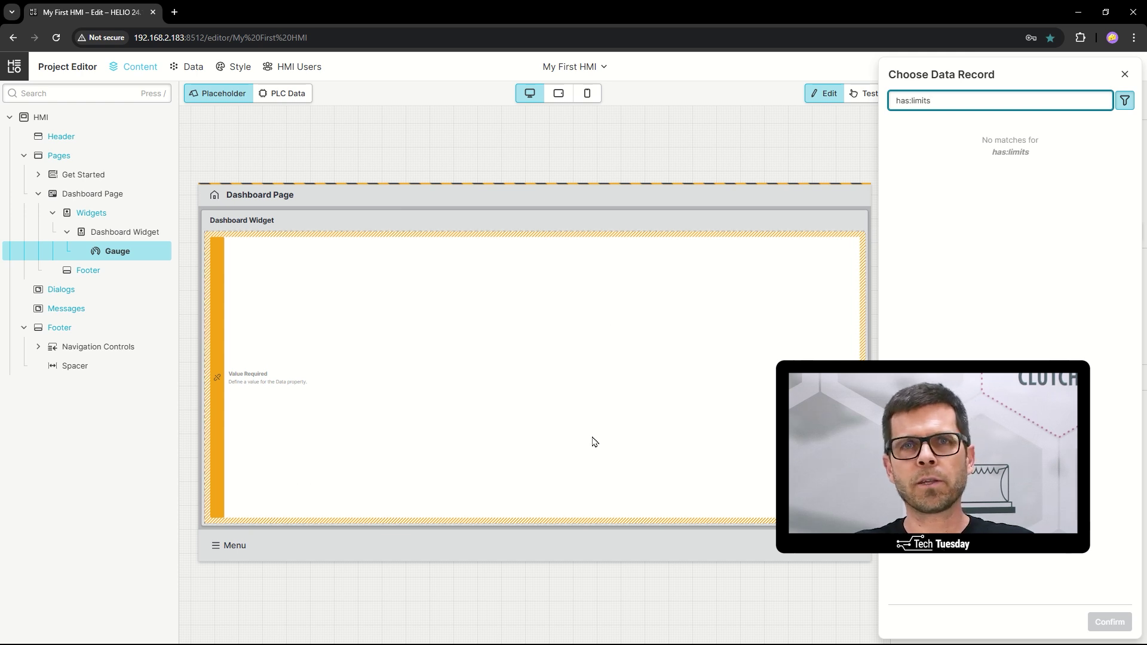
pyautogui.click(946, 104)
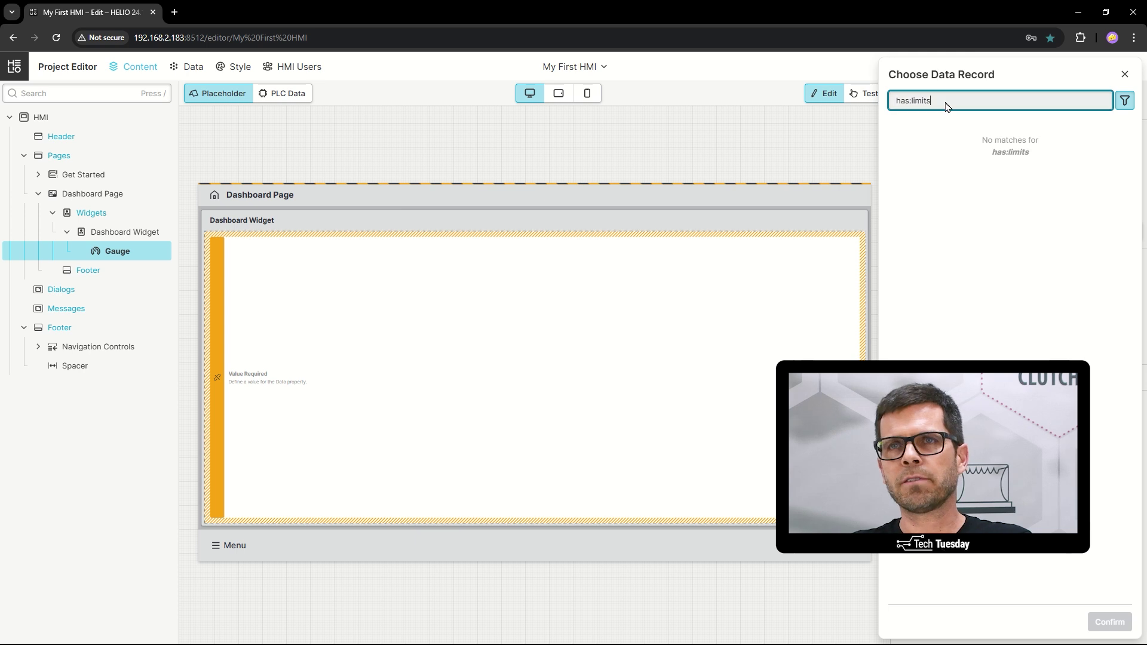
pyautogui.click(1125, 75)
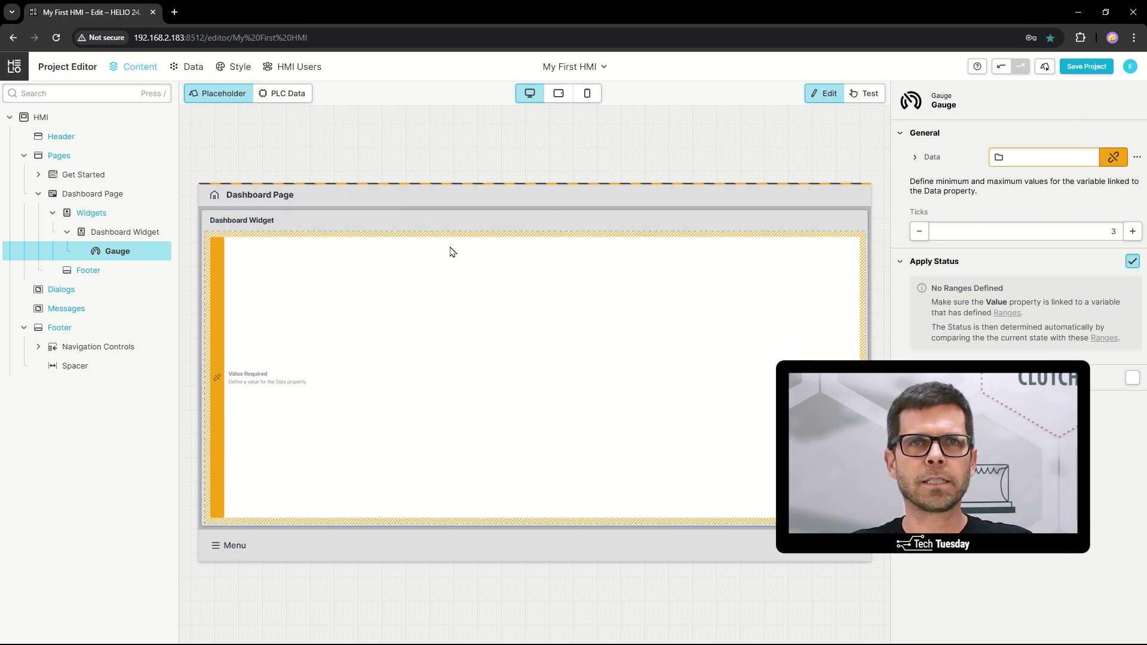
# Add a KEB Connection with a default sampling interval of 200 ms to the PLC connections, testing it before creating it.
pyautogui.click(191, 66)
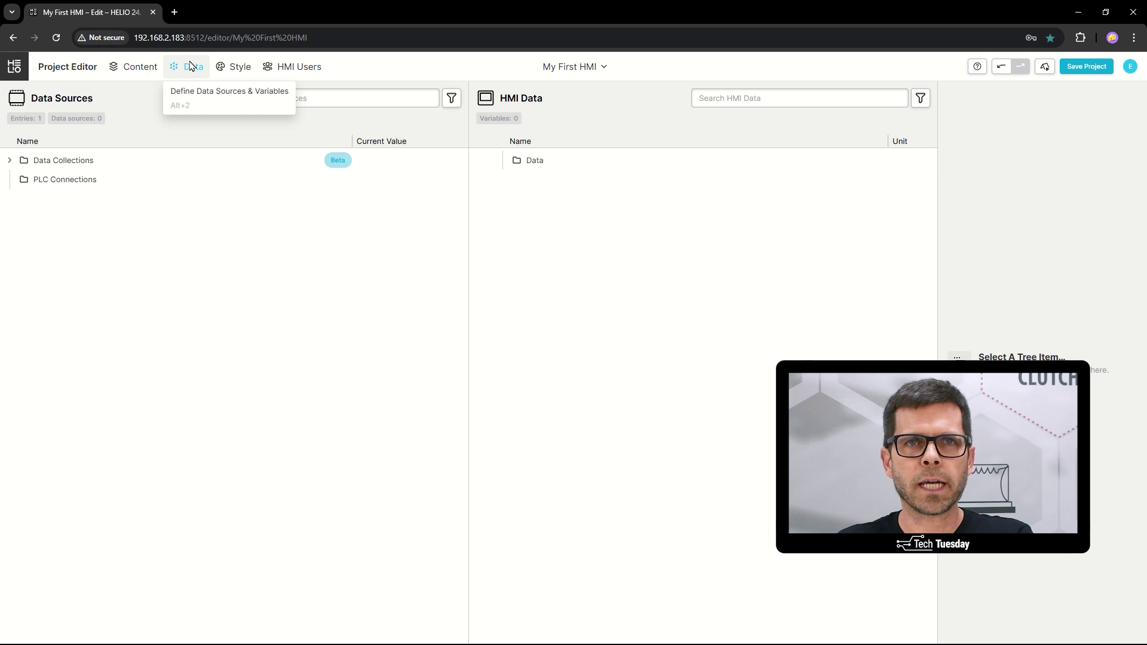
pyautogui.click(82, 184)
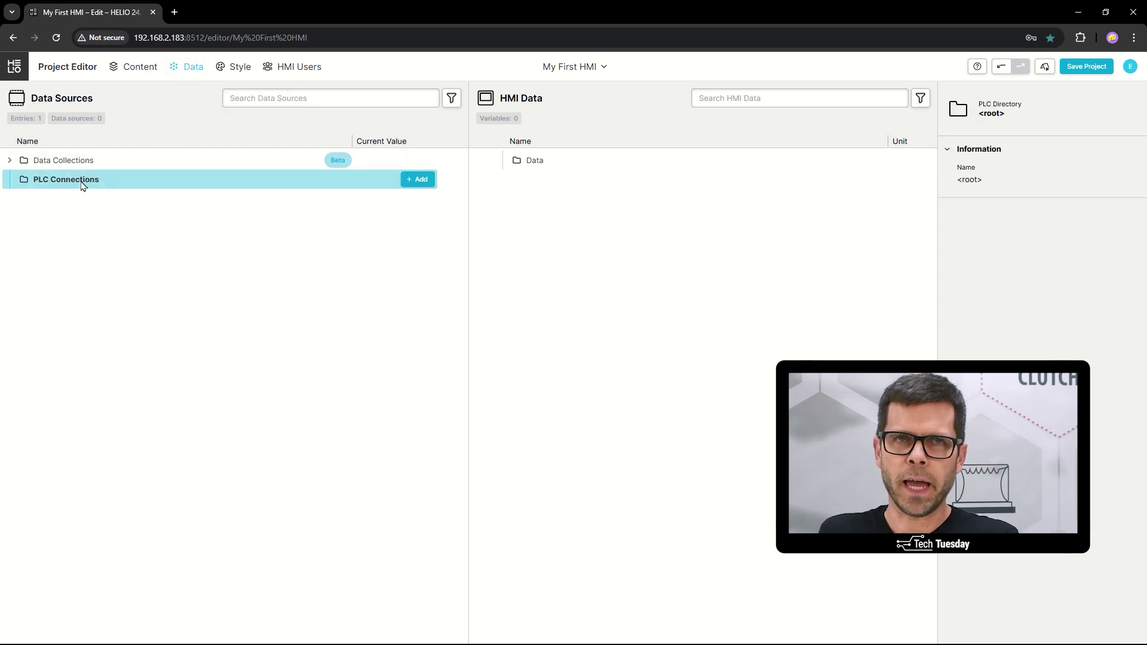
pyautogui.click(413, 186)
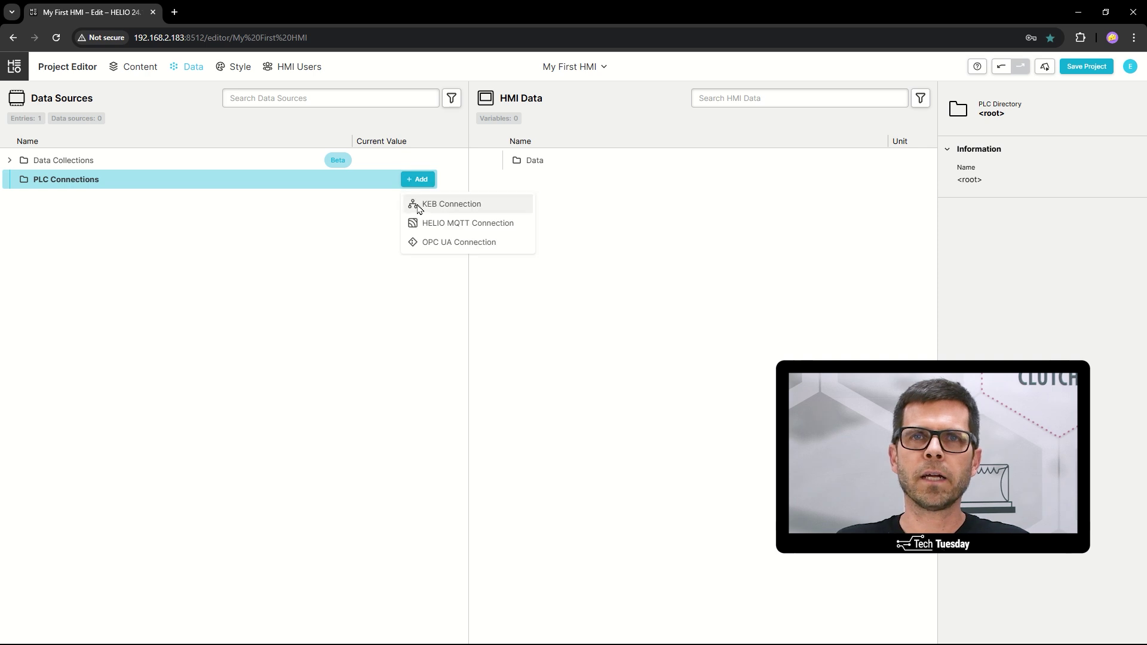
pyautogui.click(419, 204)
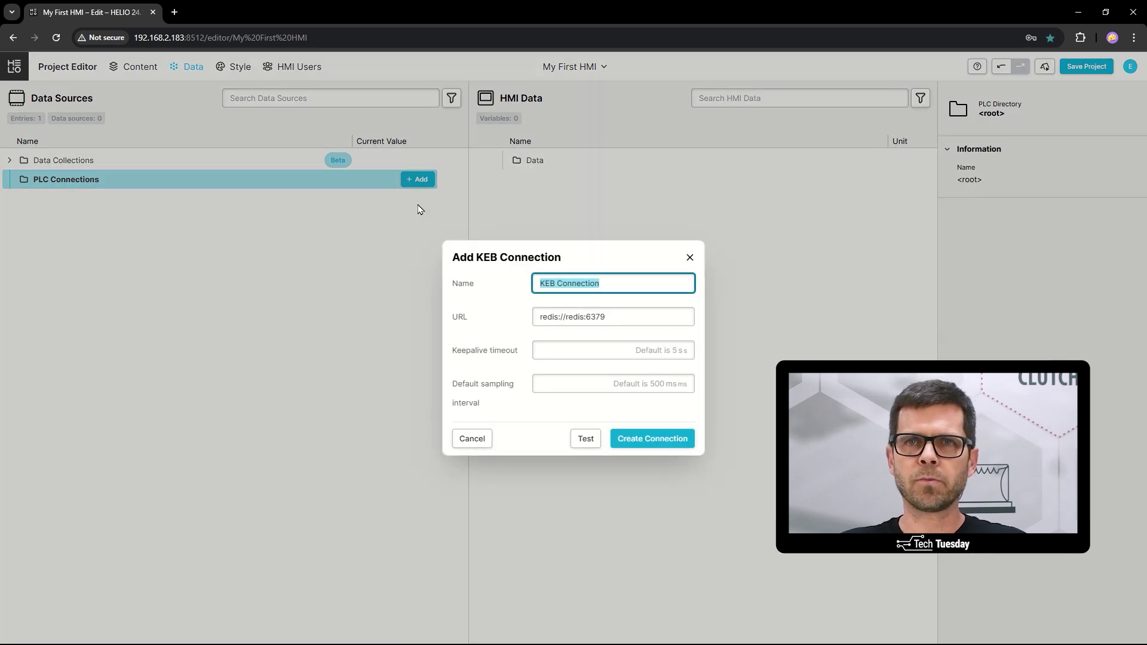
pyautogui.click(603, 389)
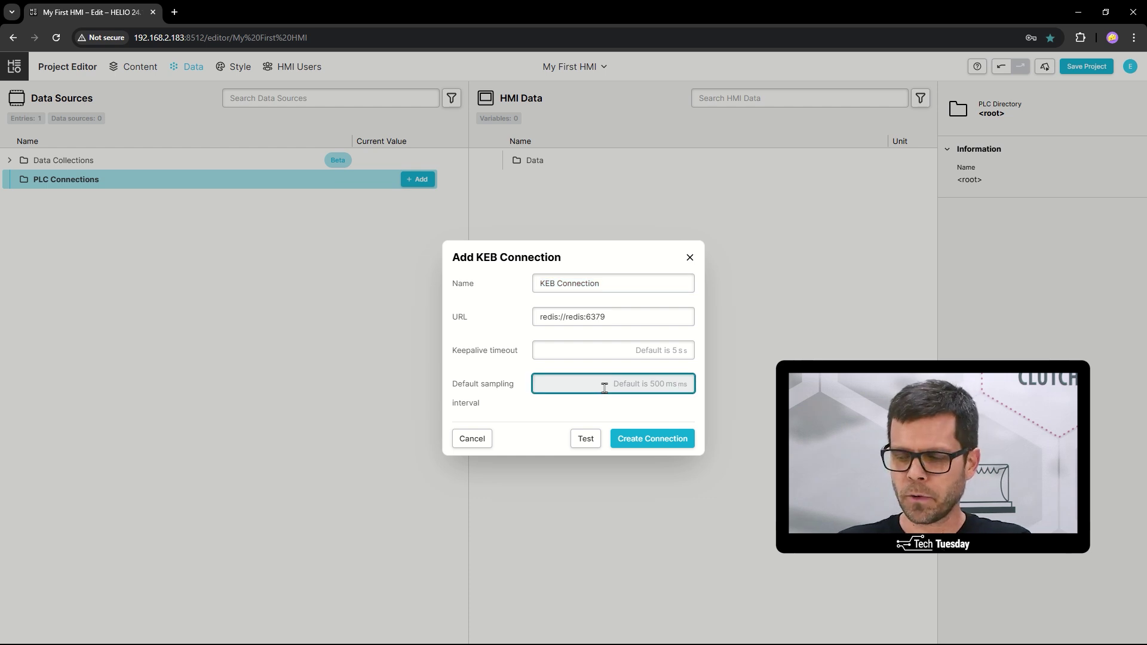
pyautogui.write('200')
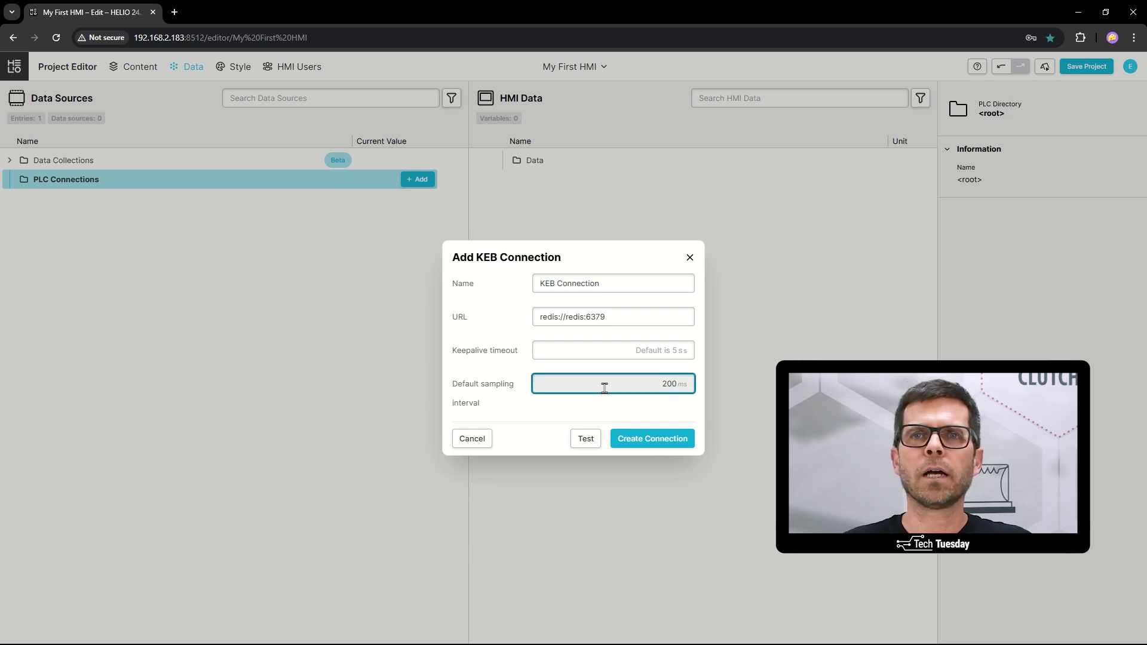
pyautogui.click(587, 444)
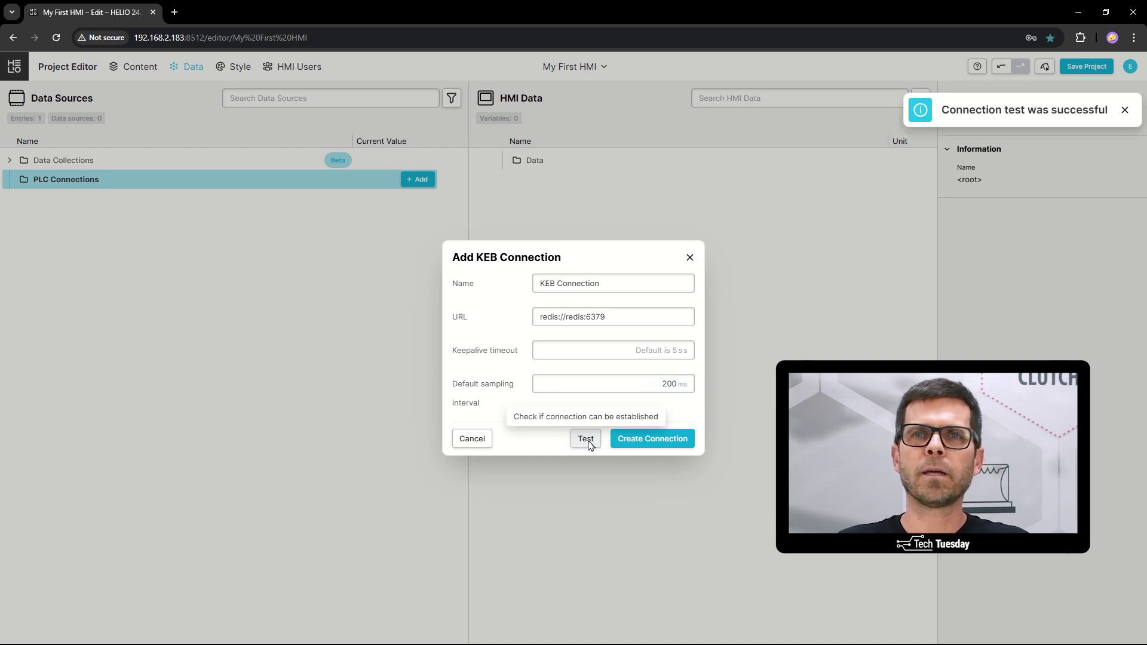
pyautogui.click(639, 441)
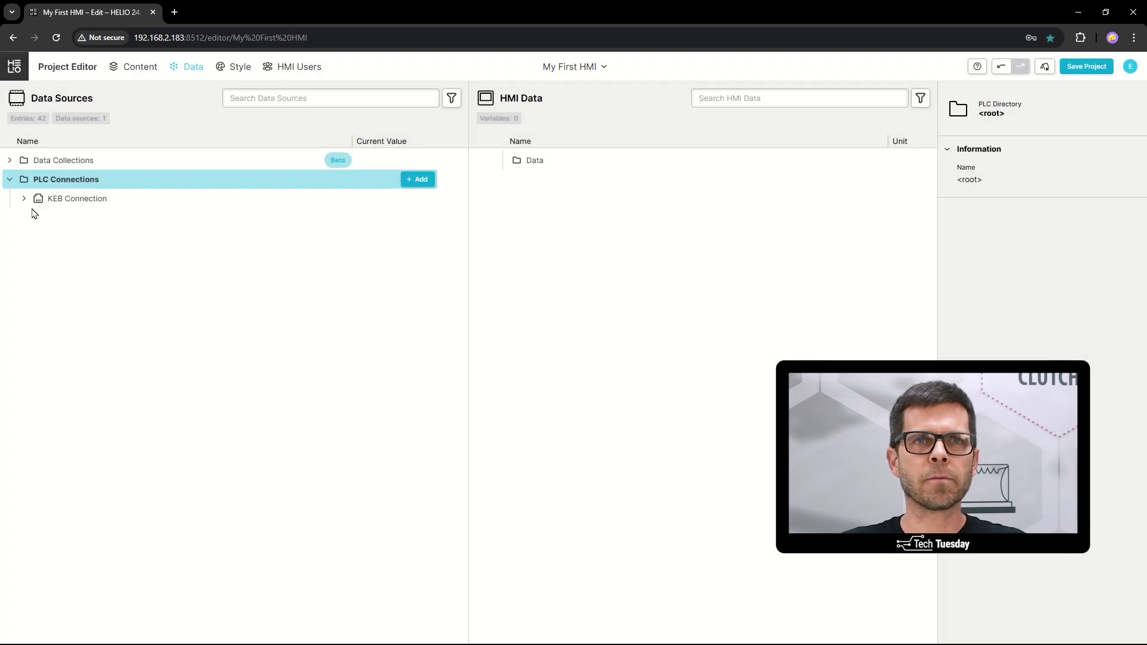
# Browse KEB Connection down to the MotorCtrl folder under PLC_PRG, examine the ActVelocity variable's details, and select MotorCtrl.
pyautogui.click(25, 199)
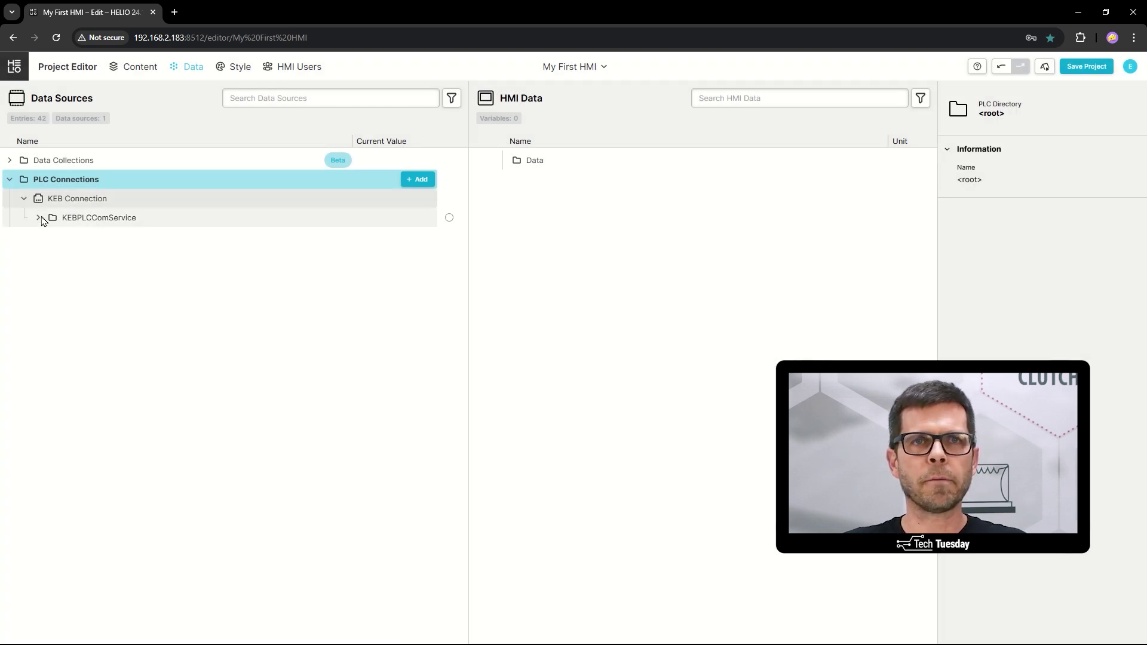
pyautogui.click(39, 220)
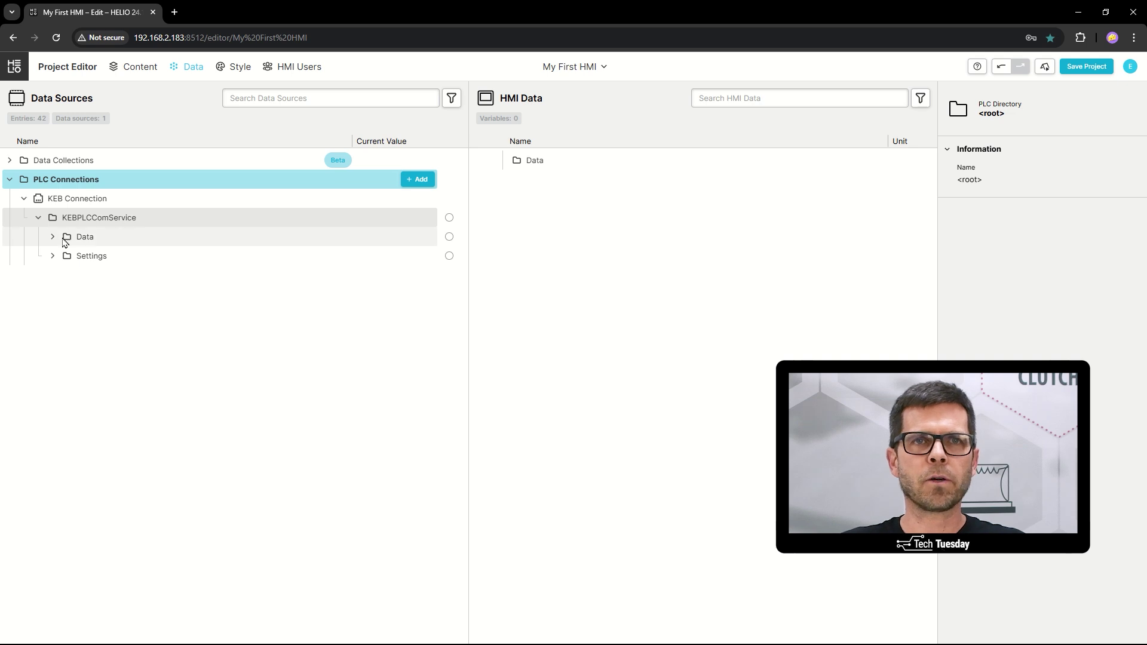
pyautogui.click(52, 239)
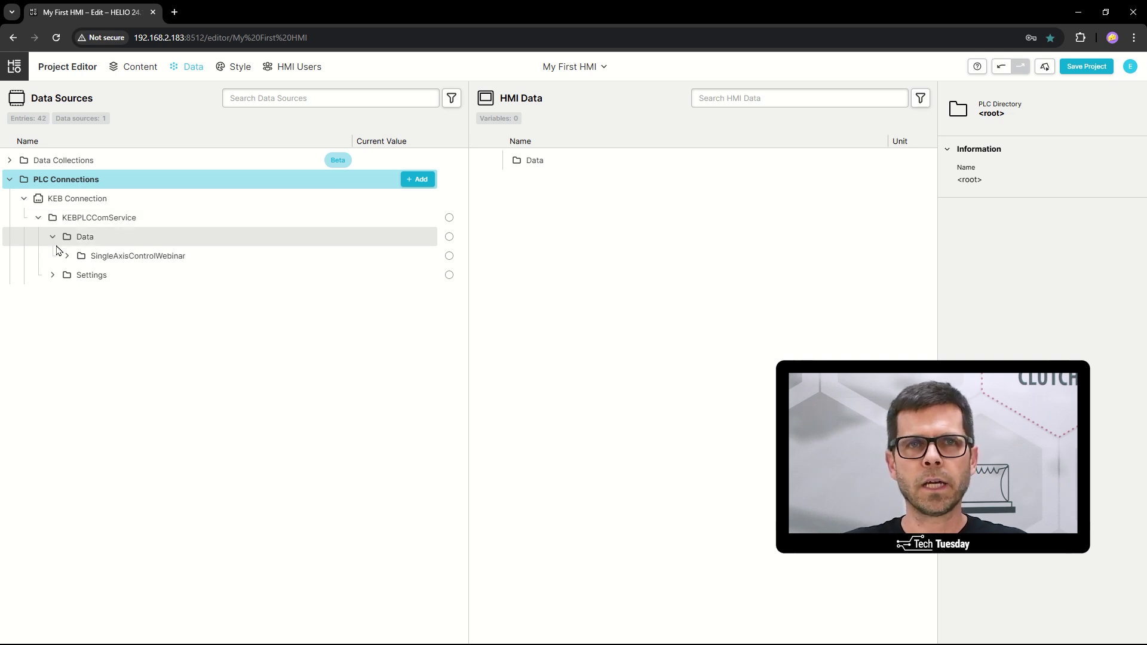
pyautogui.click(67, 257)
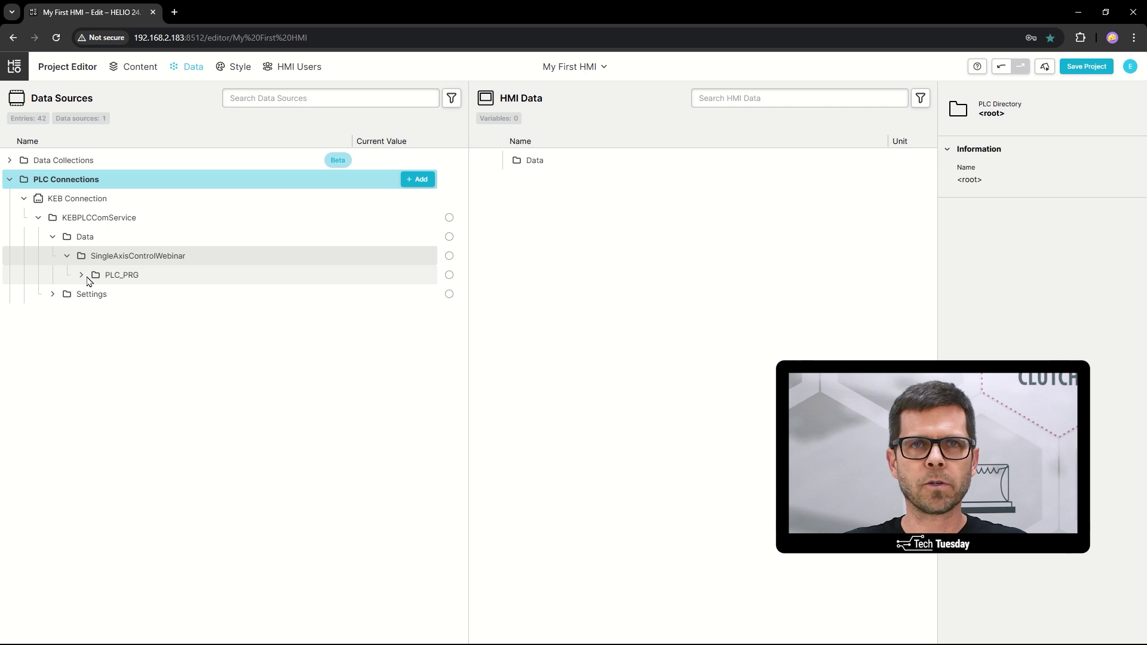
pyautogui.click(82, 276)
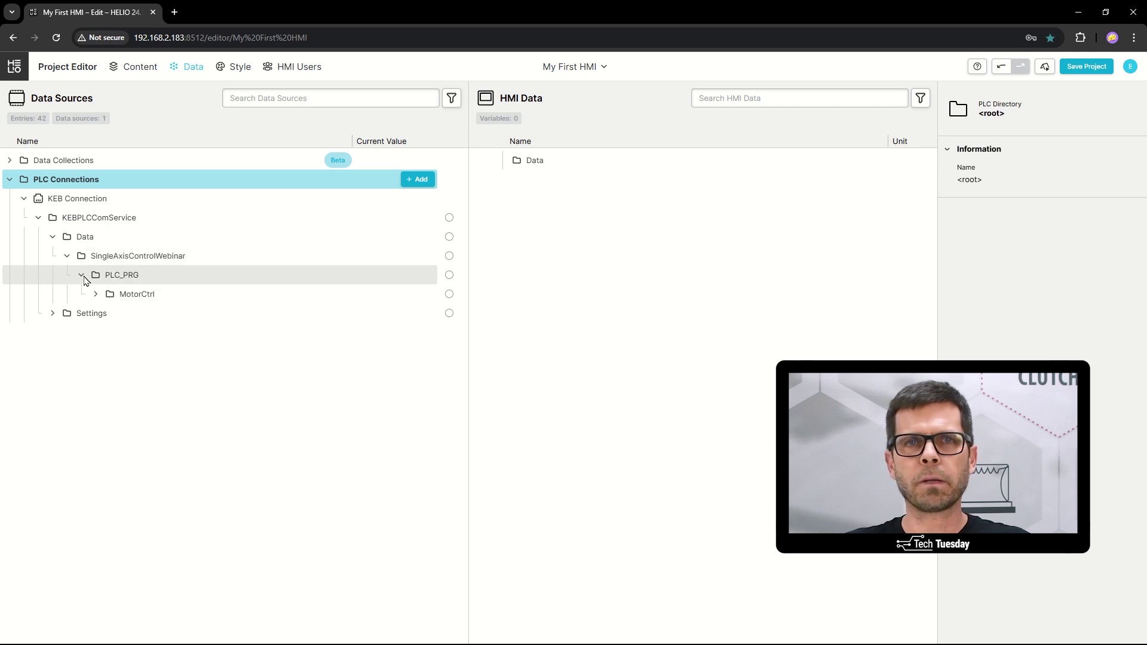
pyautogui.click(95, 296)
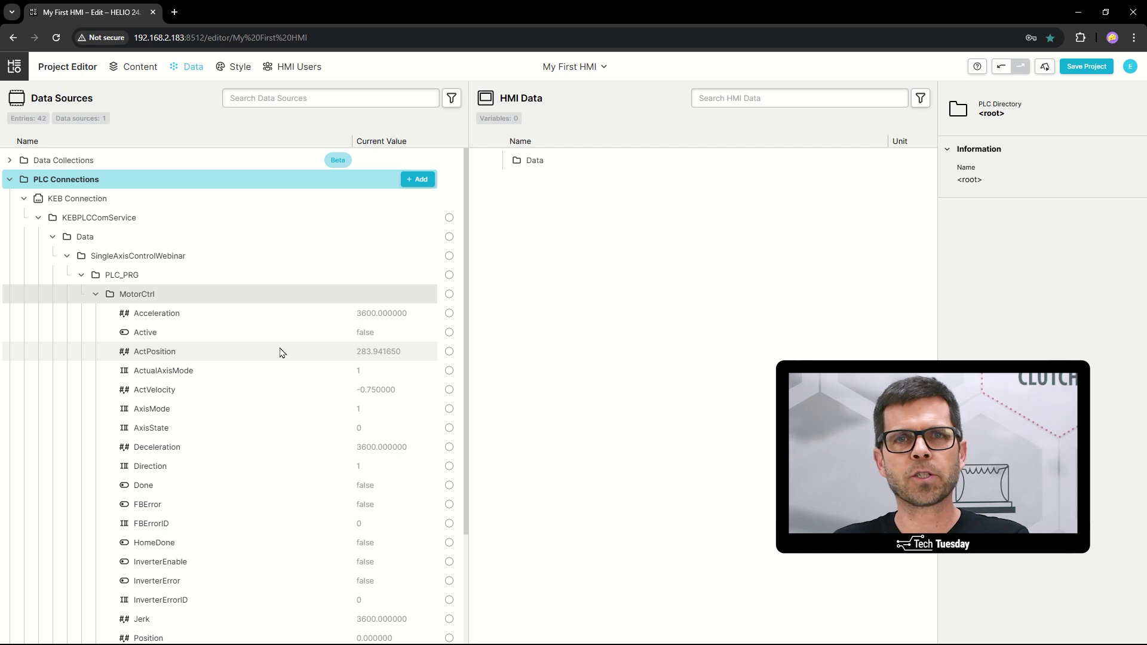
pyautogui.click(282, 394)
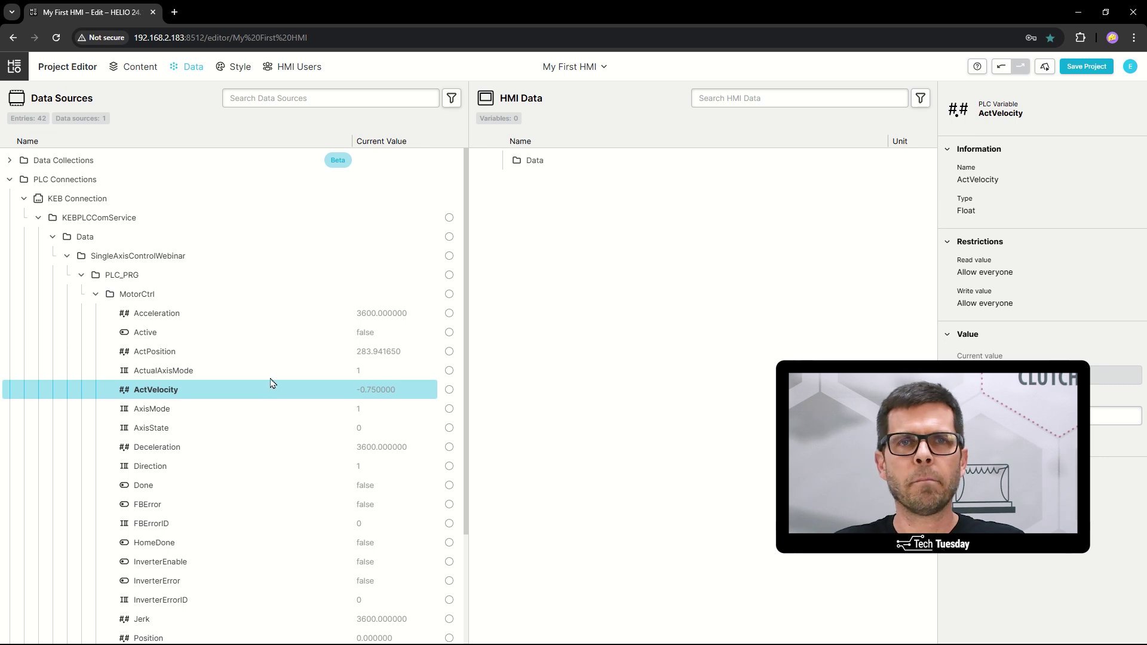
pyautogui.click(166, 299)
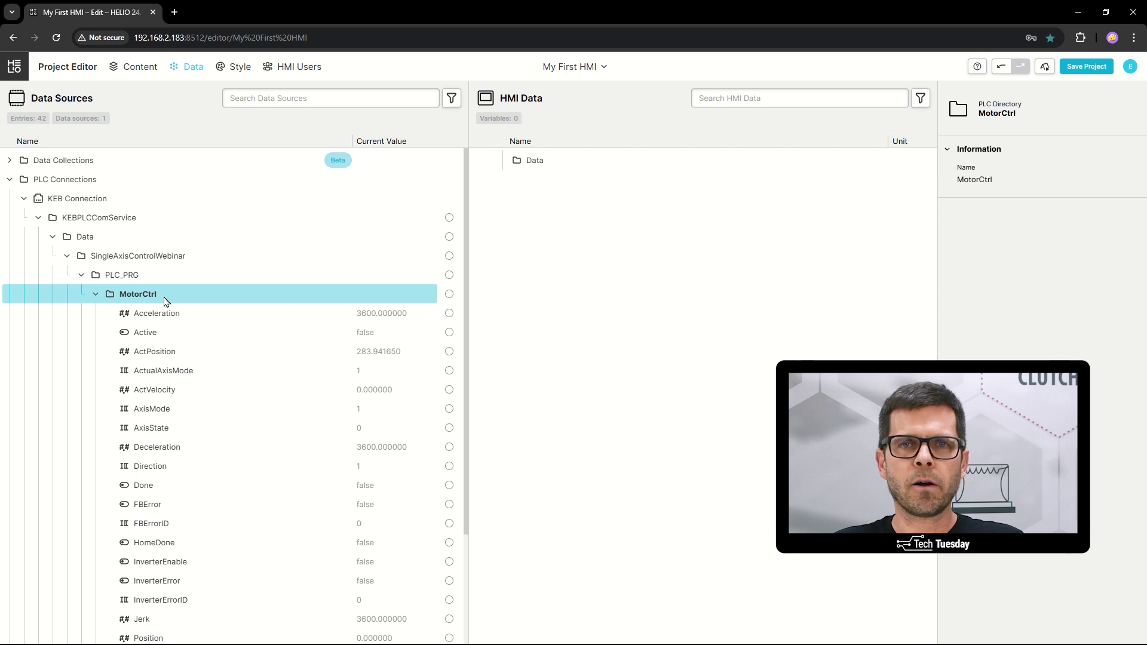
# Link the MotorCtrl folder from the KEB Connection to the Data directory of the HMI data and expand it.
pyautogui.moveTo(165, 298); pyautogui.dragTo(572, 165)
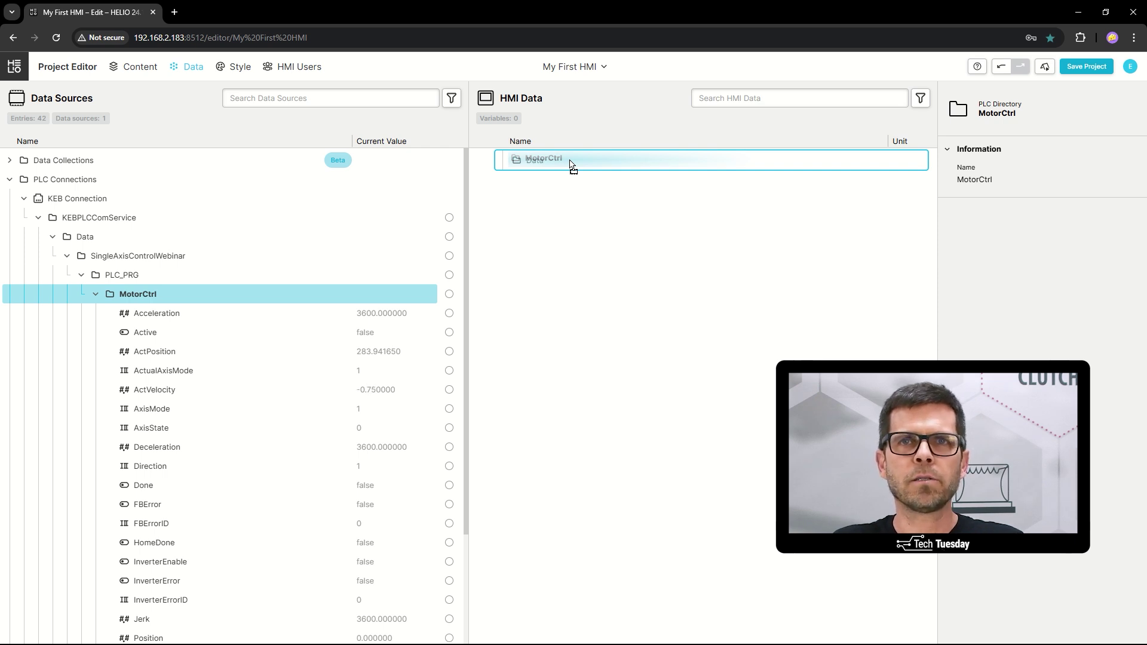
pyautogui.moveTo(572, 165); pyautogui.dragTo(572, 166)
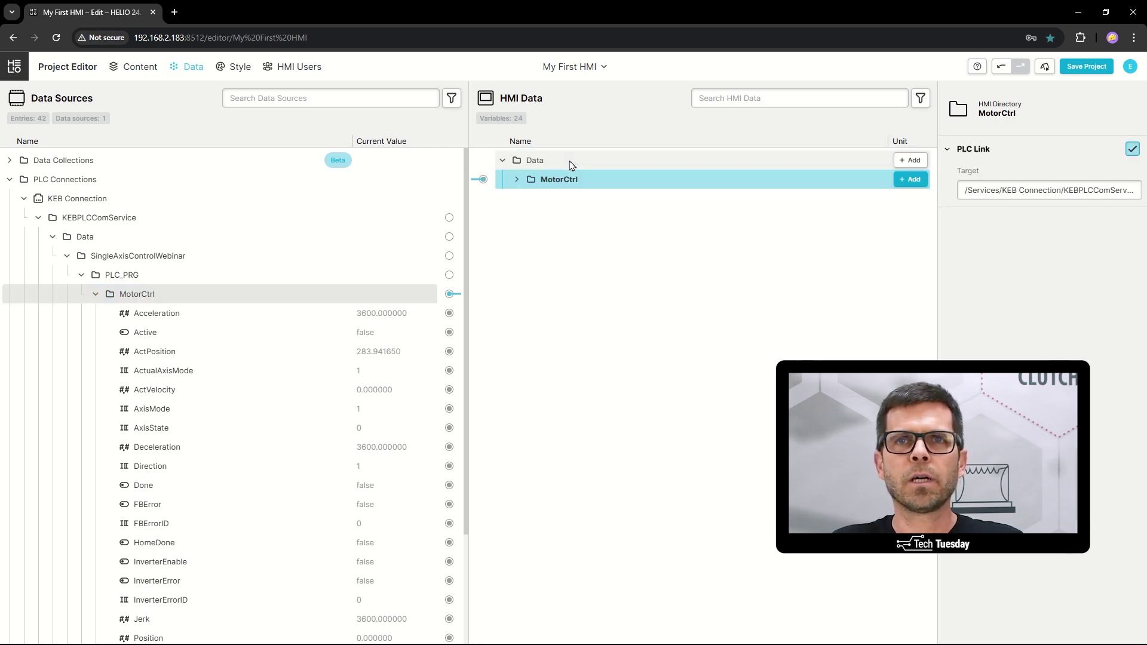
pyautogui.click(516, 179)
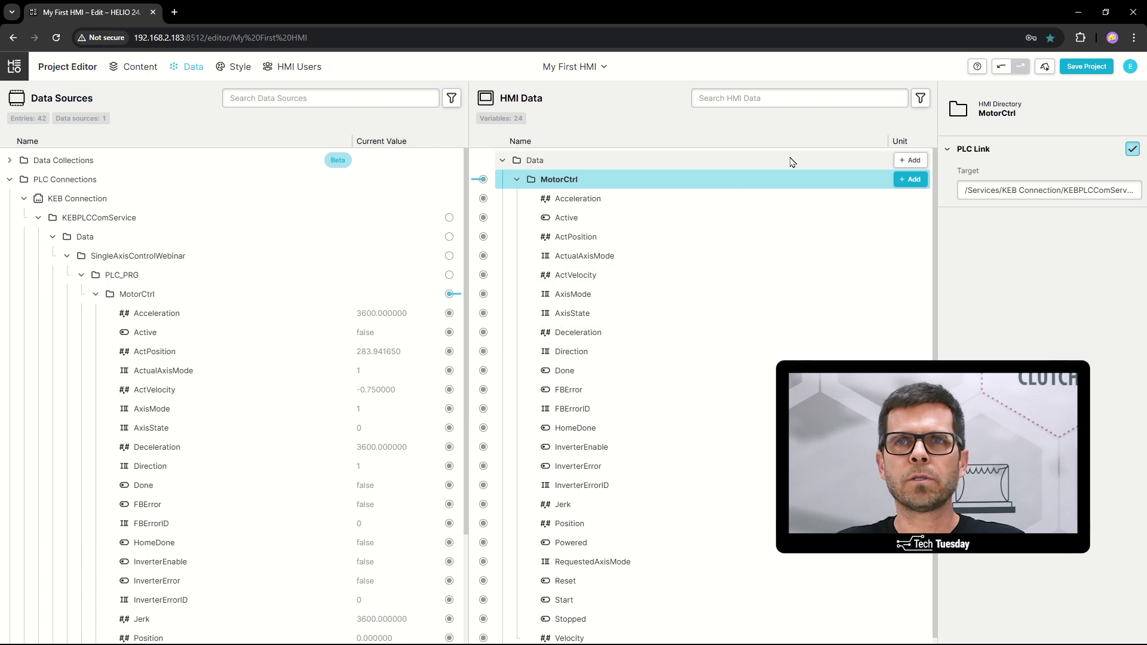
# Find the ActPosition variable in the HMI data and give it the unit degrees with a value range of 0 to 360.
pyautogui.click(789, 99)
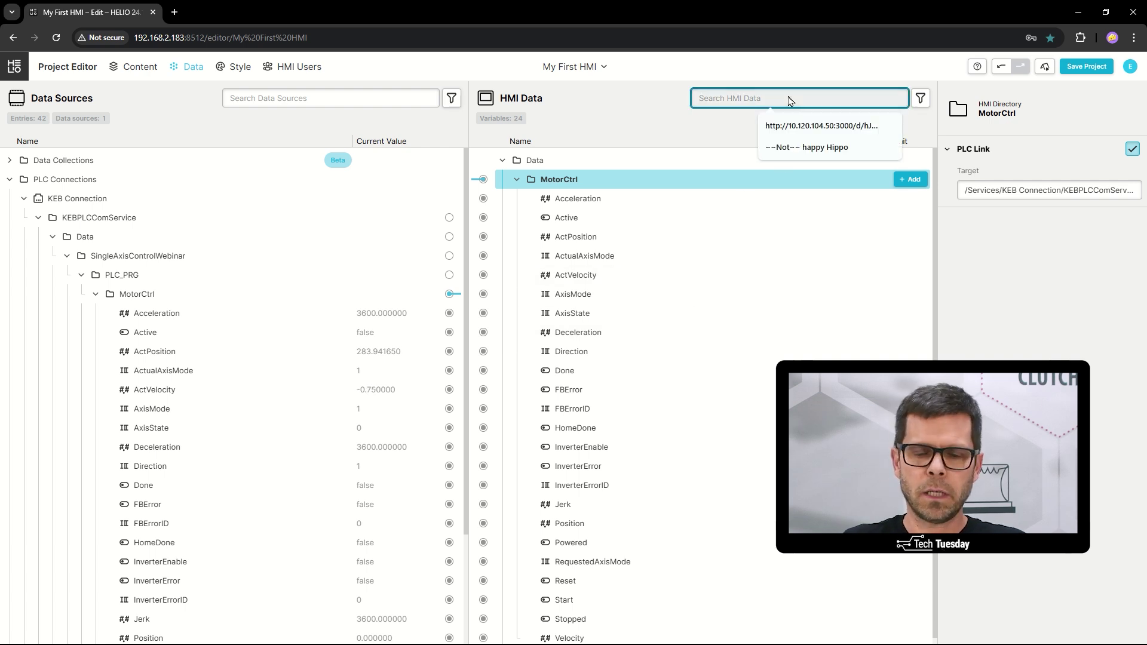
pyautogui.write('posi')
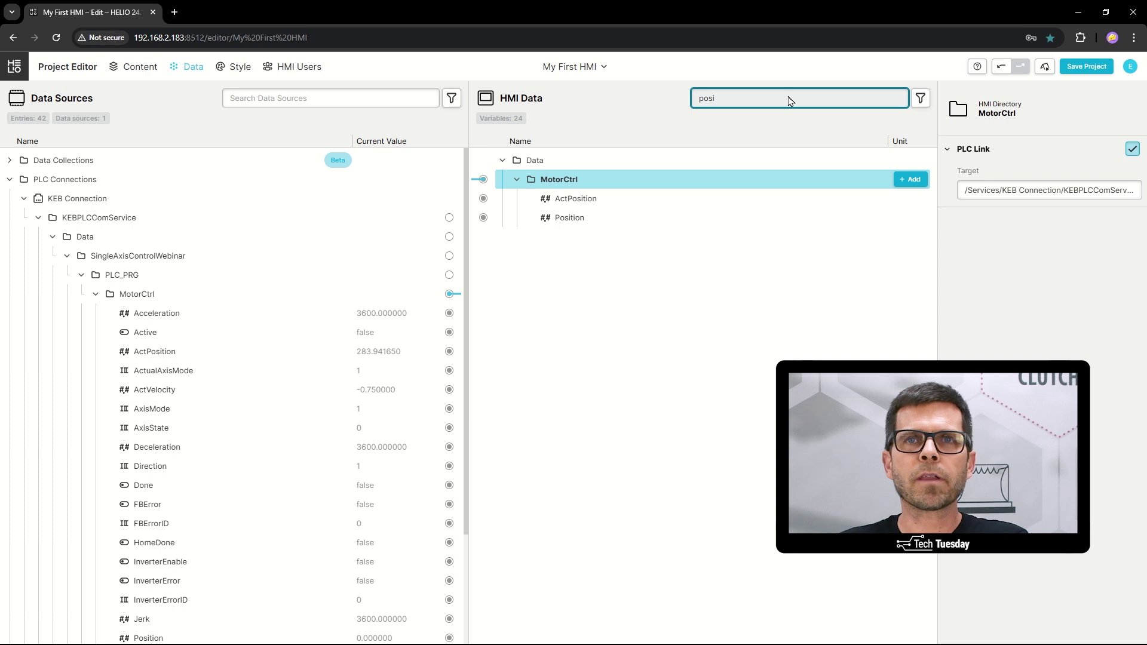
pyautogui.click(637, 199)
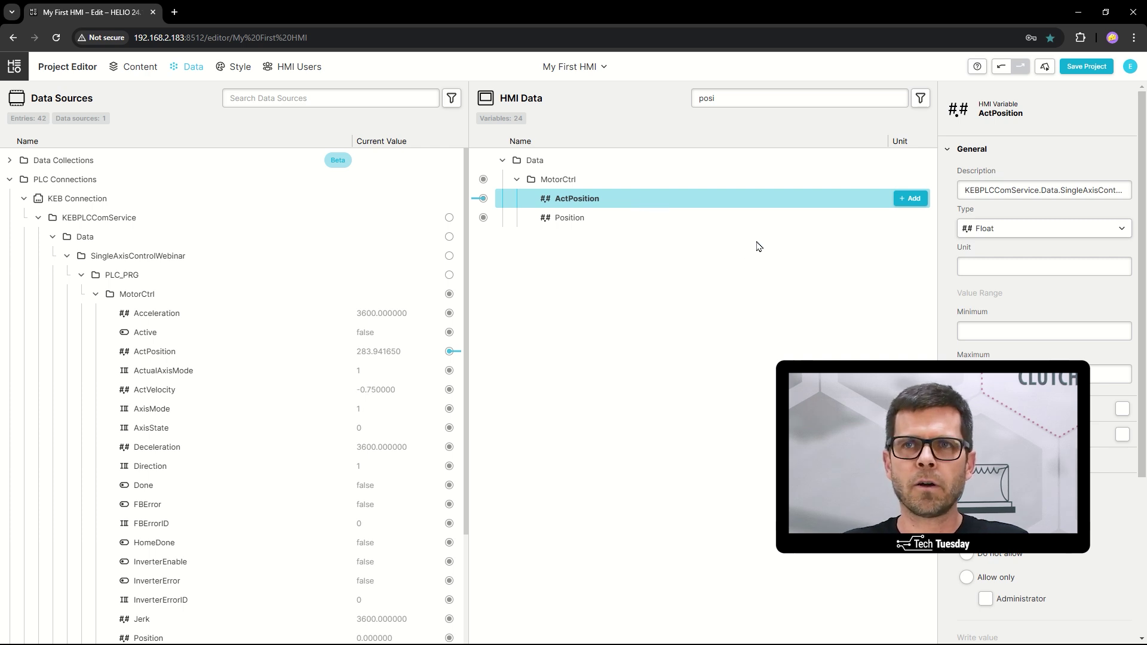
pyautogui.click(995, 267)
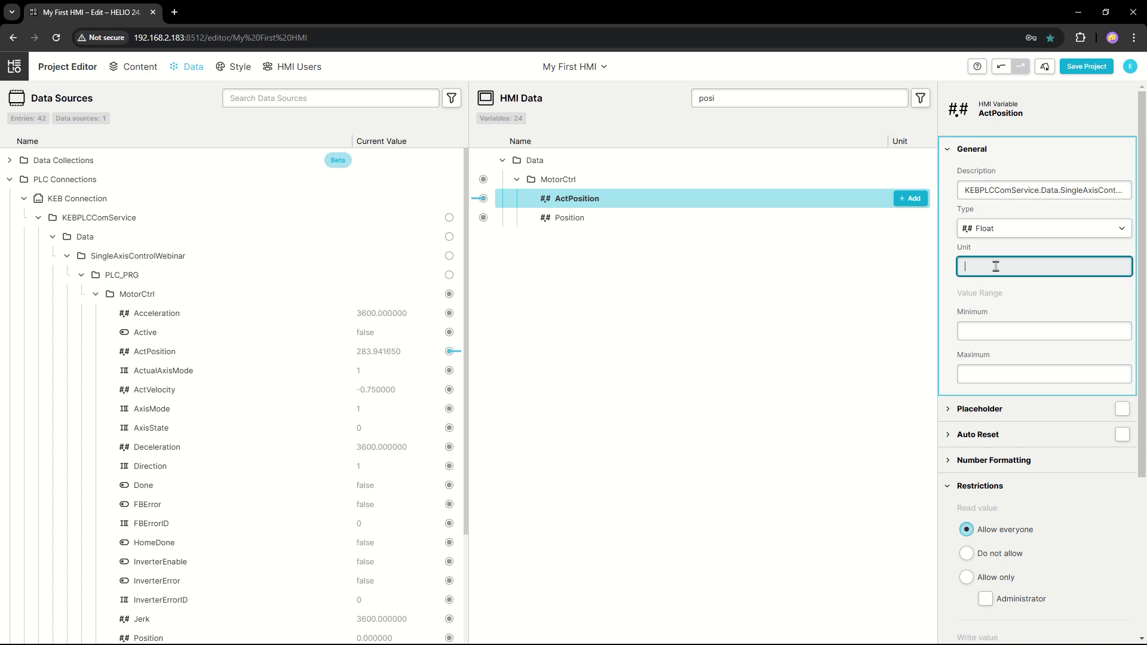
pyautogui.write('degrees')
pyautogui.click(985, 330)
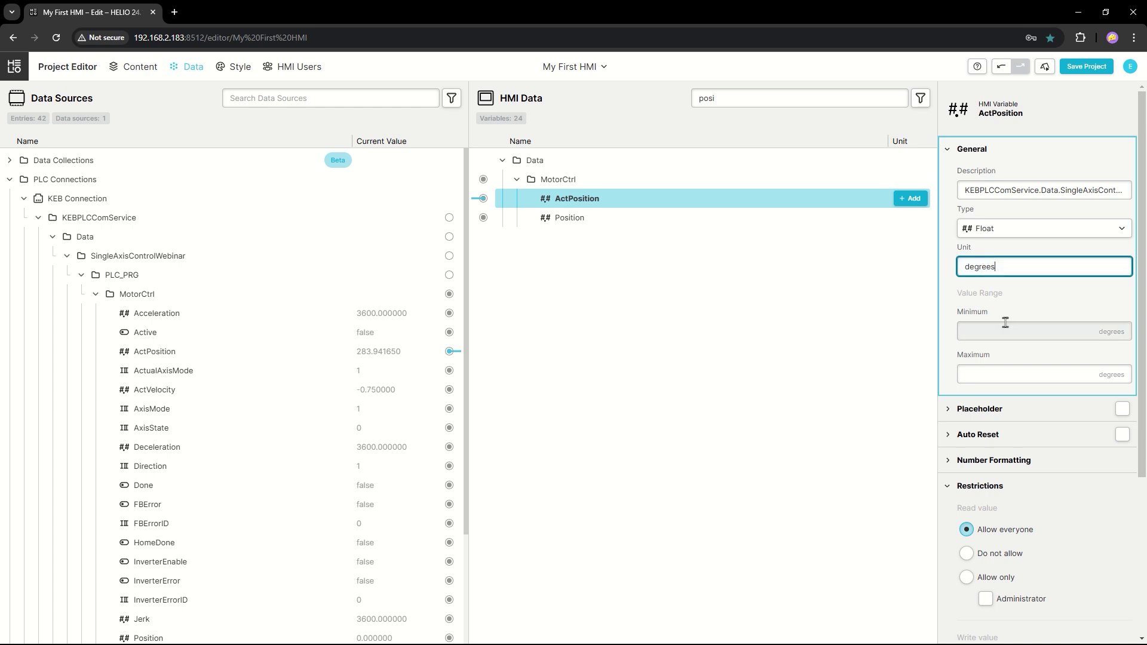
pyautogui.write('0')
pyautogui.press('Tab')
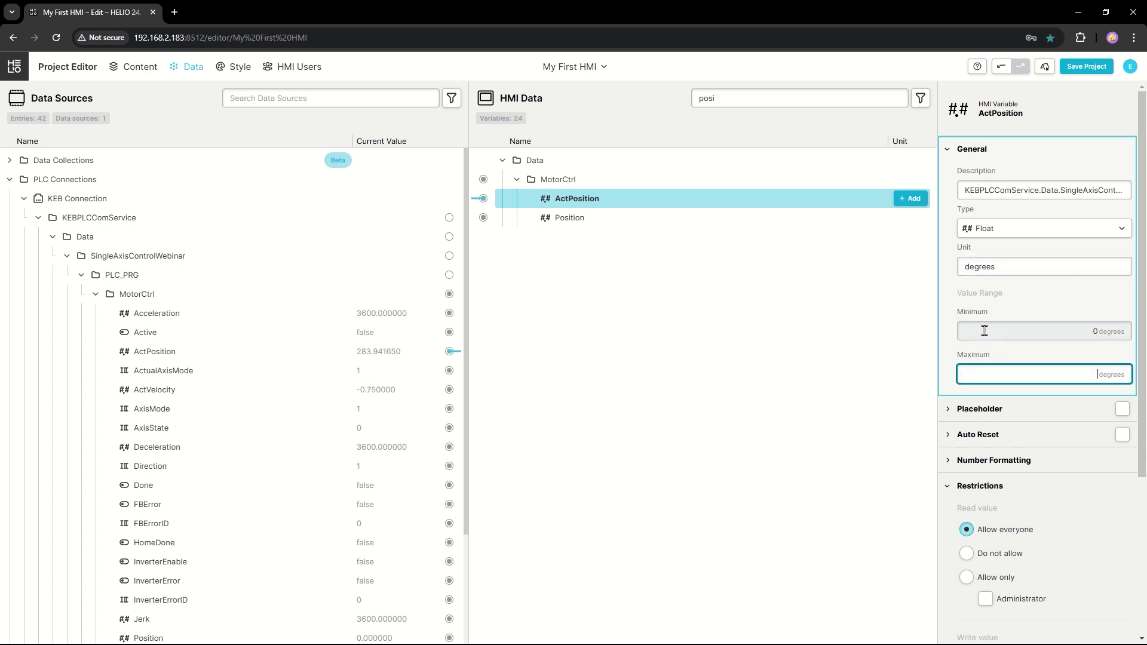
pyautogui.write('360')
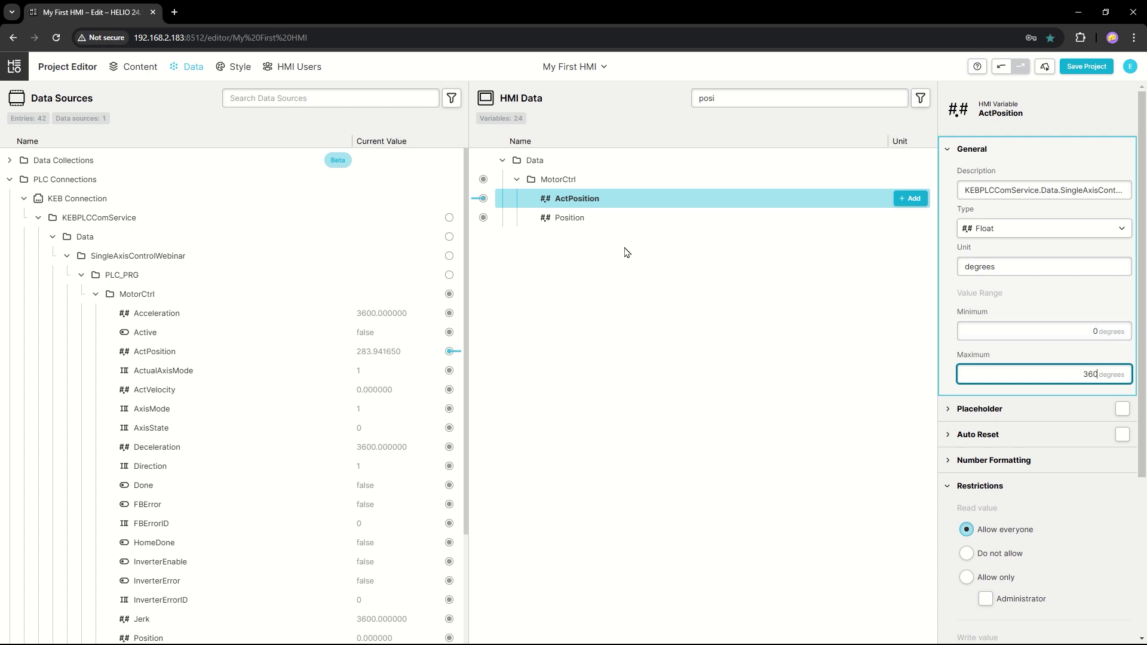
pyautogui.click(624, 203)
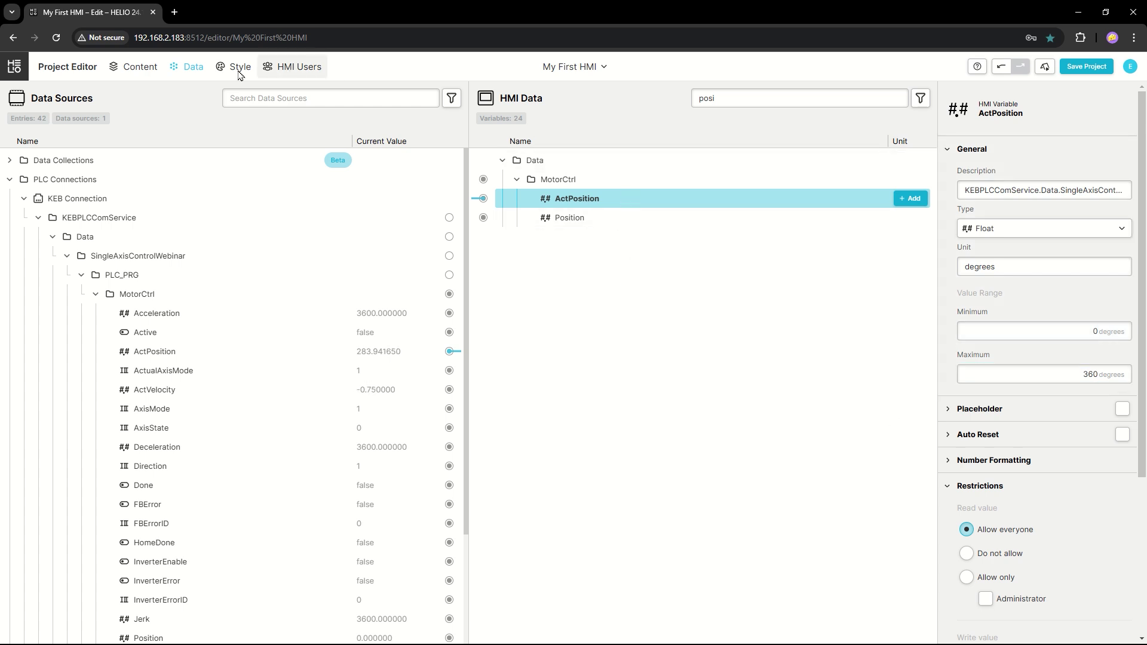
# Show the Dashboard Page content in tablet format and link the Gauge's data to the ActPosition variable of MotorCtrl.
pyautogui.click(141, 66)
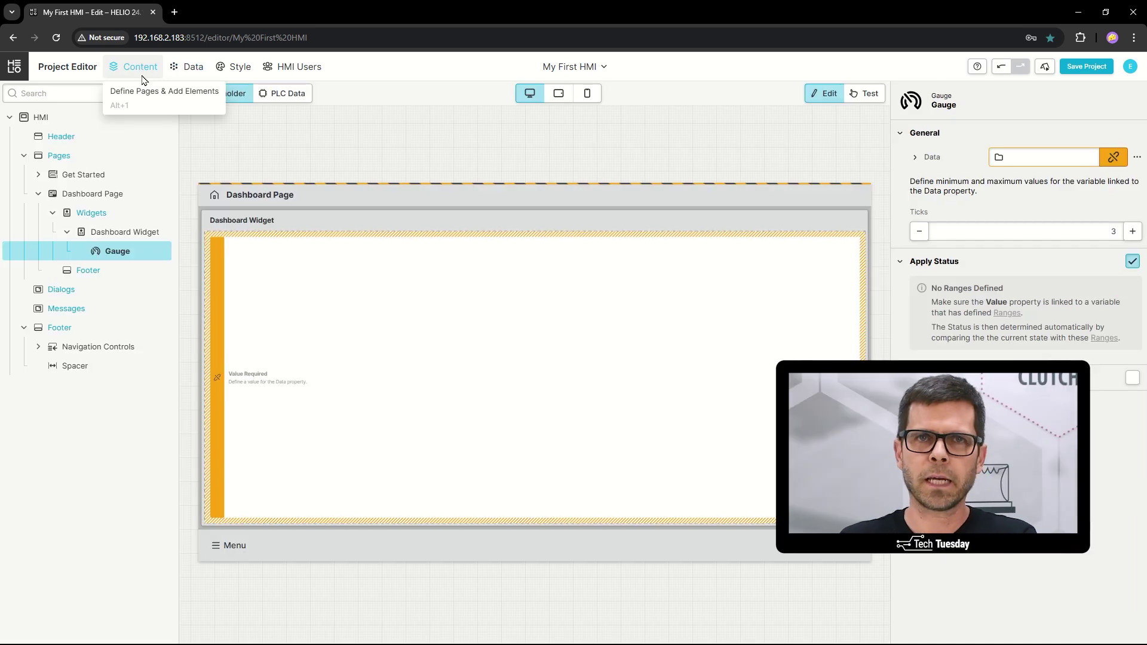
pyautogui.click(560, 96)
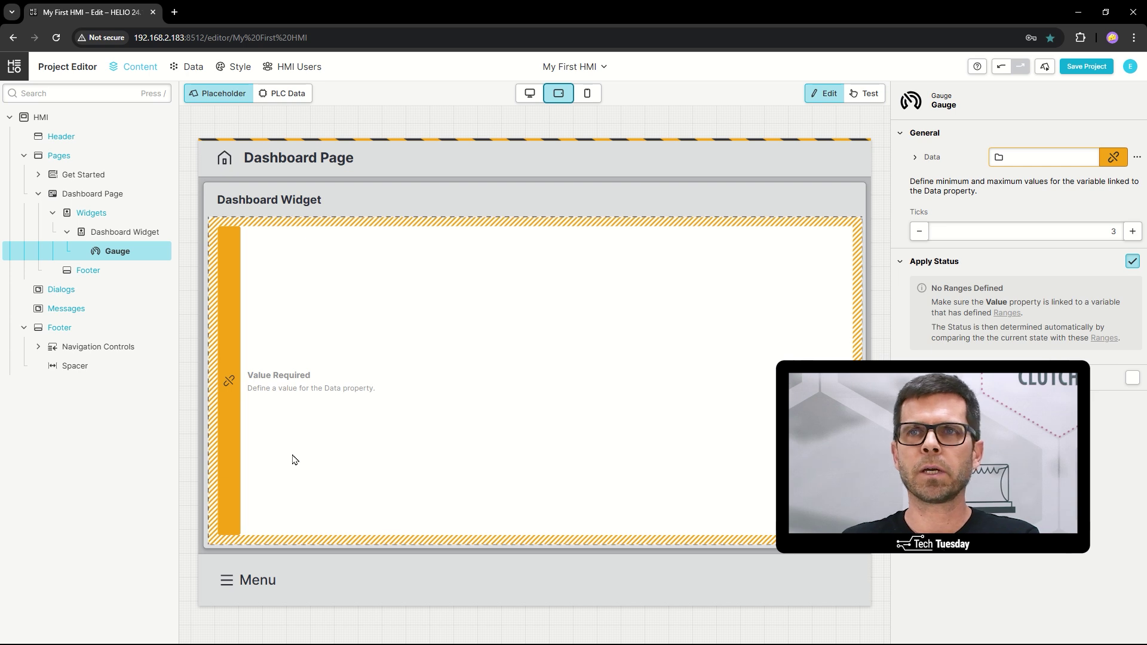
pyautogui.click(1113, 158)
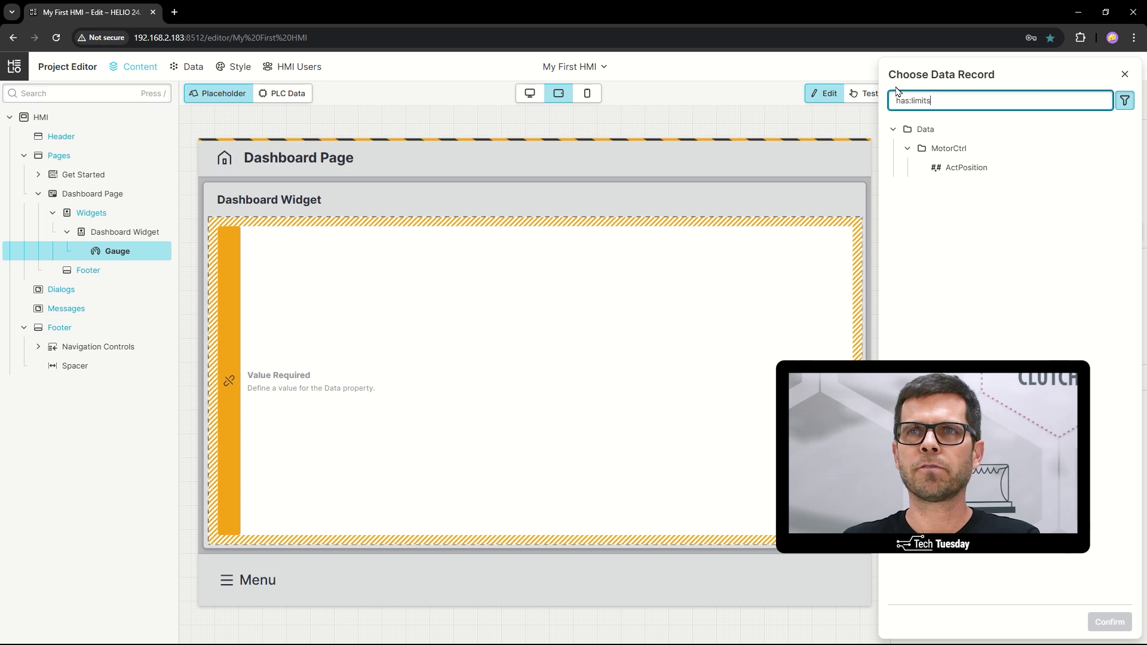
pyautogui.click(980, 176)
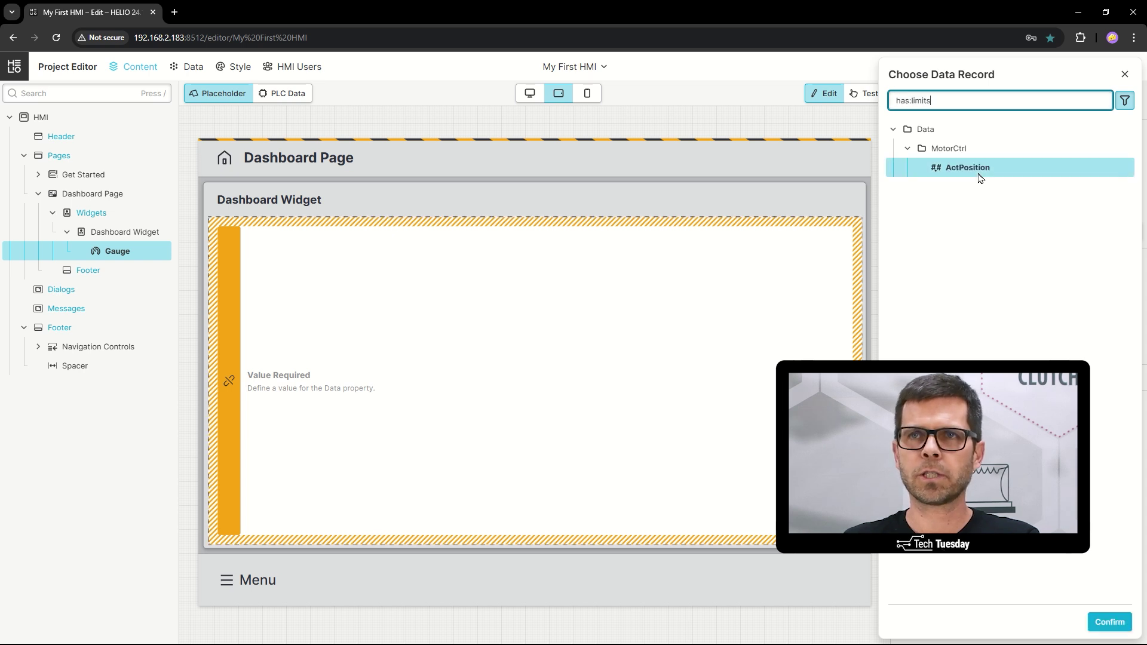
pyautogui.click(1106, 623)
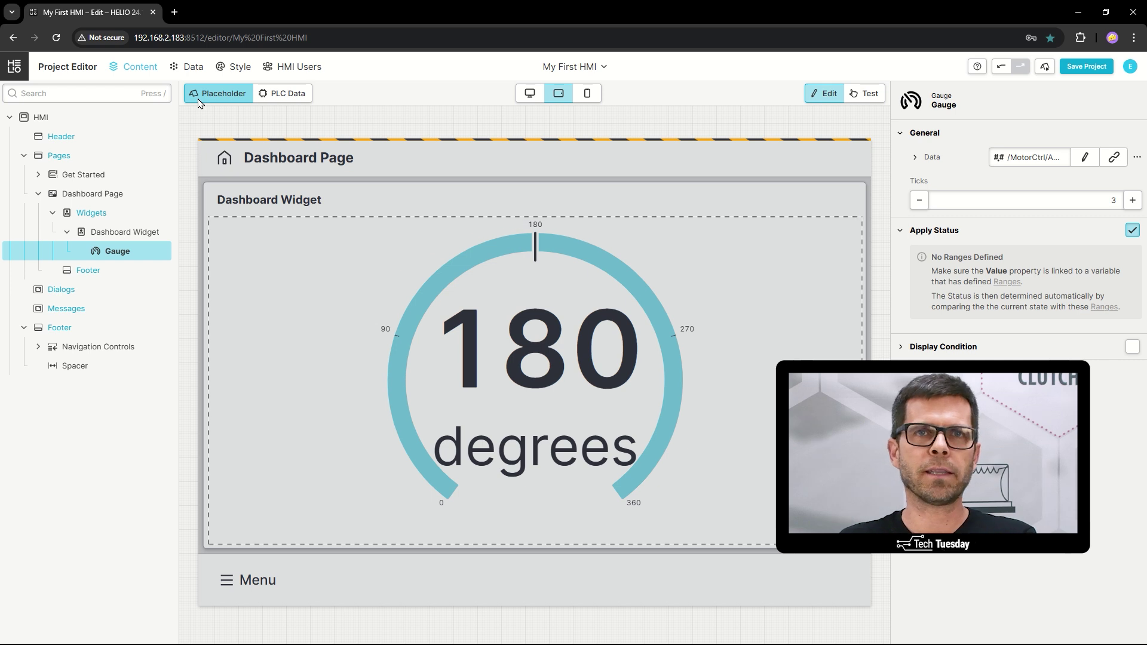
# Preview the Gauge with PLC Data, and switch to KEB COMBIVIS studio 6 to examine the MotorCtrl values in PLC_PRG.
pyautogui.click(287, 95)
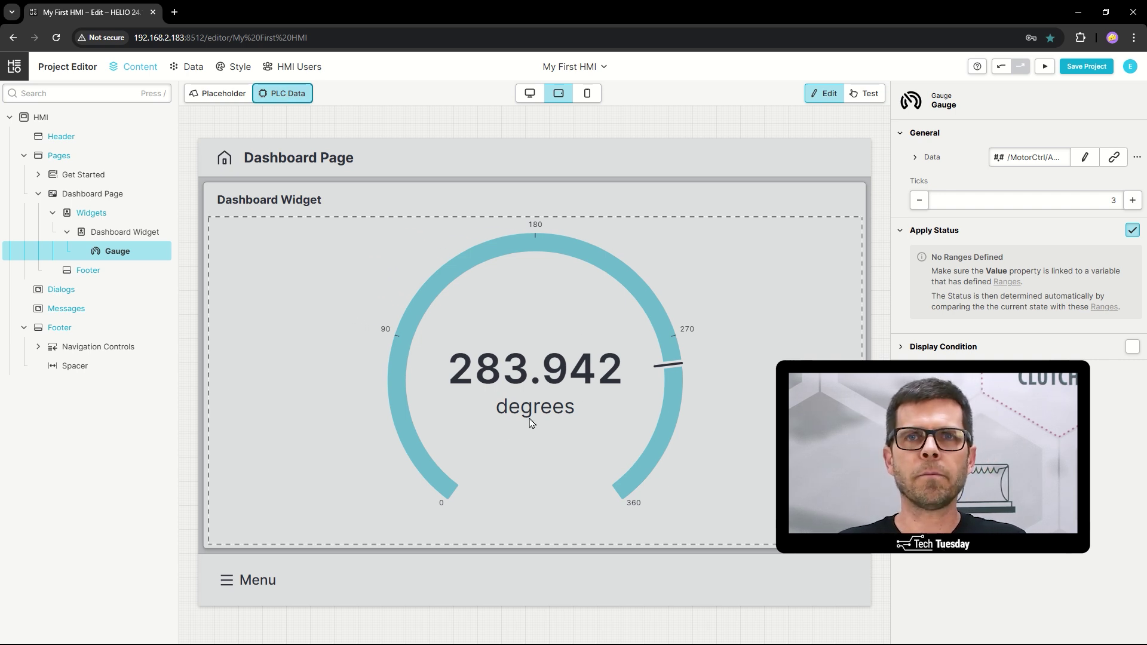
pyautogui.press('ctrl+super+Right')
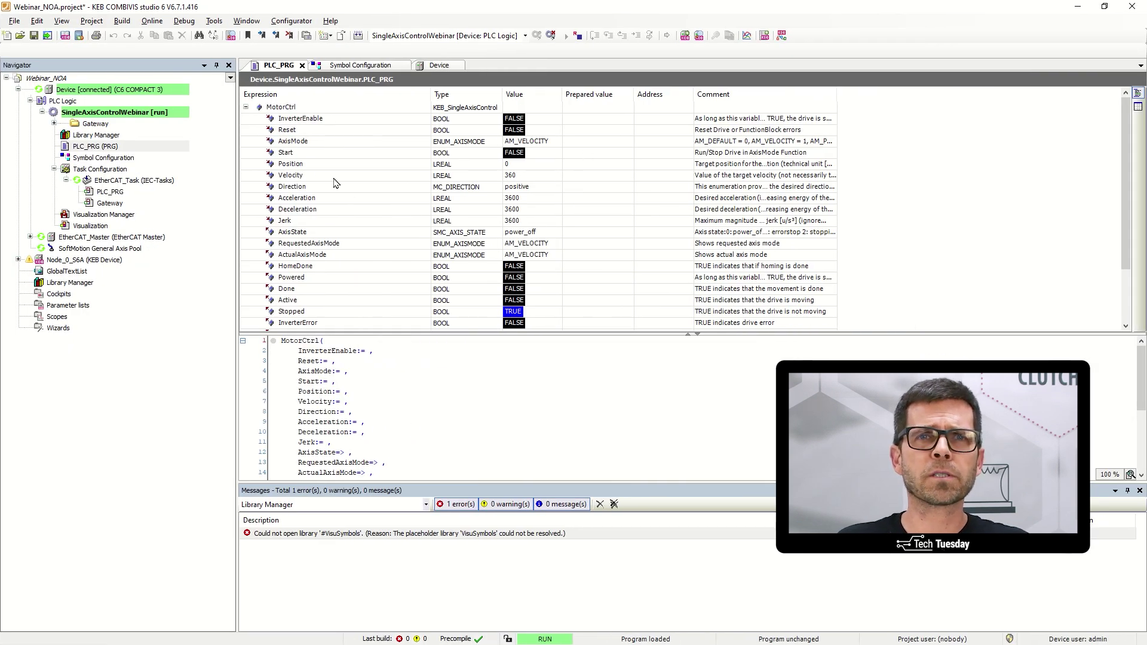
pyautogui.scroll(-2, 334, 183)
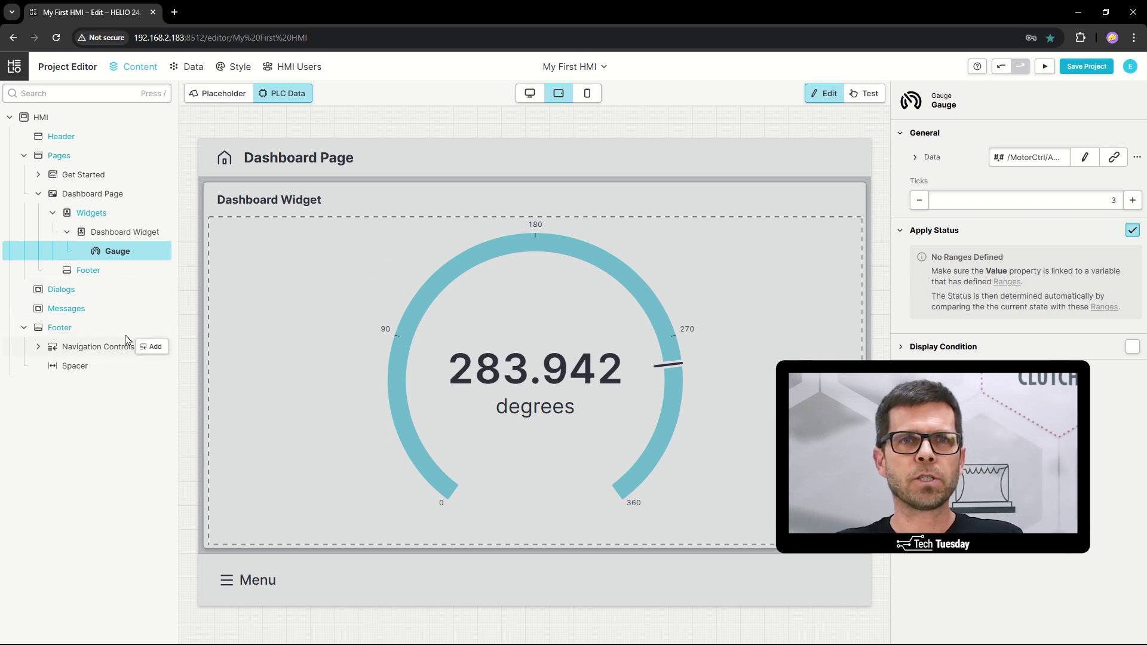
# Add Machine Controls to the HMI's main Footer and insert a second Machine Control into them.
pyautogui.click(154, 328)
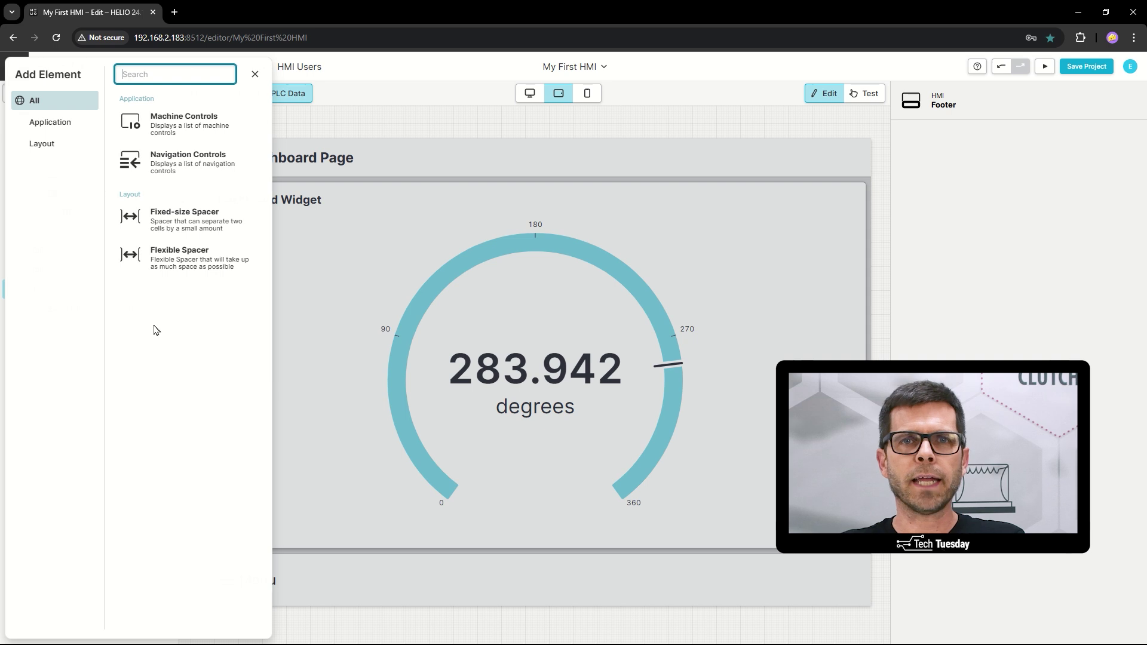
pyautogui.click(178, 124)
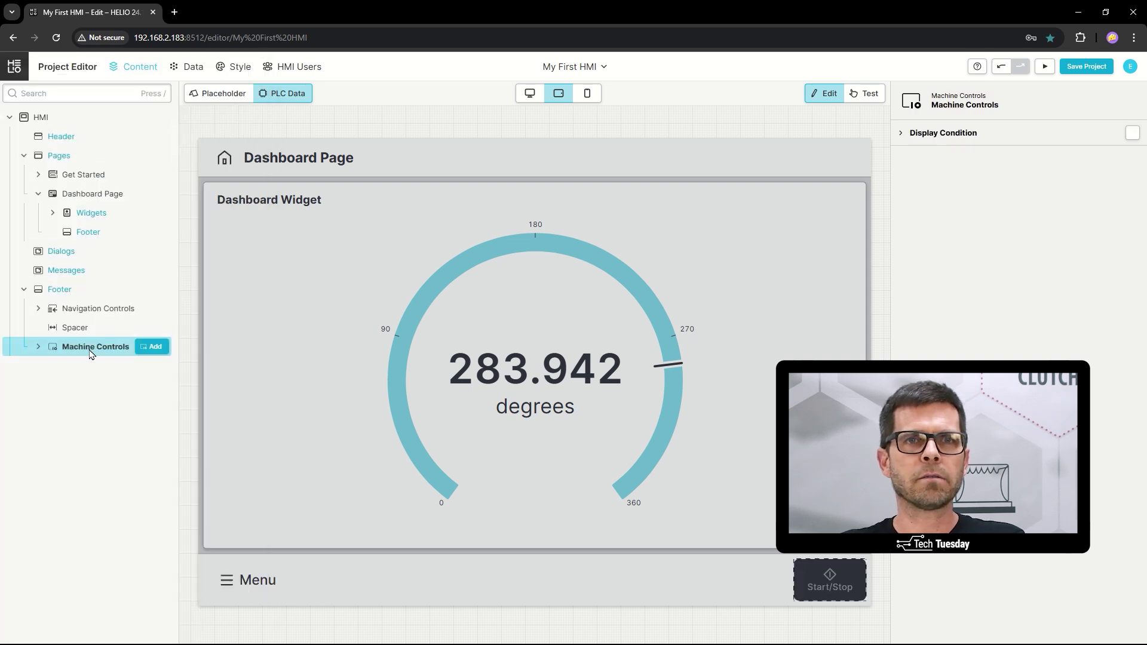
pyautogui.click(39, 346)
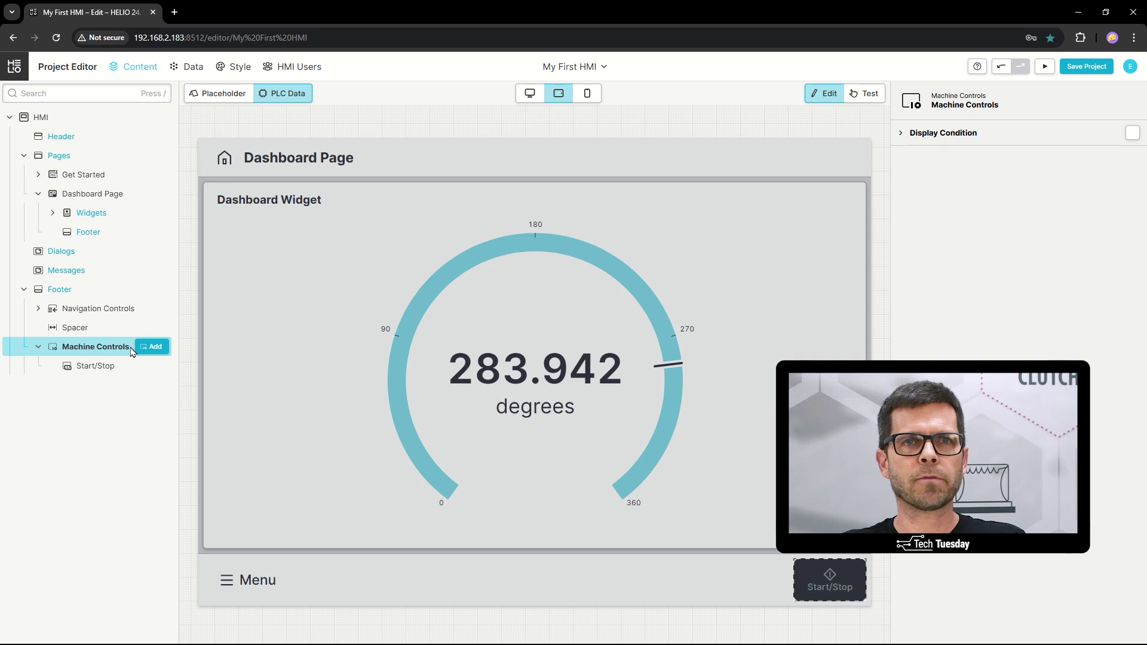
pyautogui.click(153, 347)
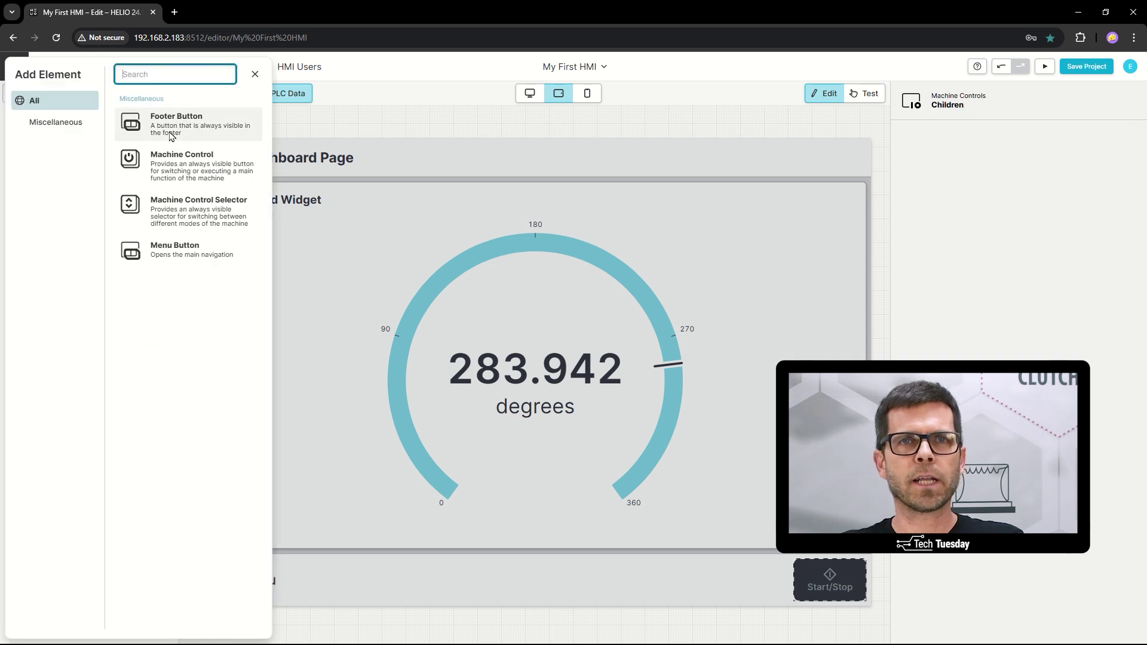
pyautogui.click(162, 177)
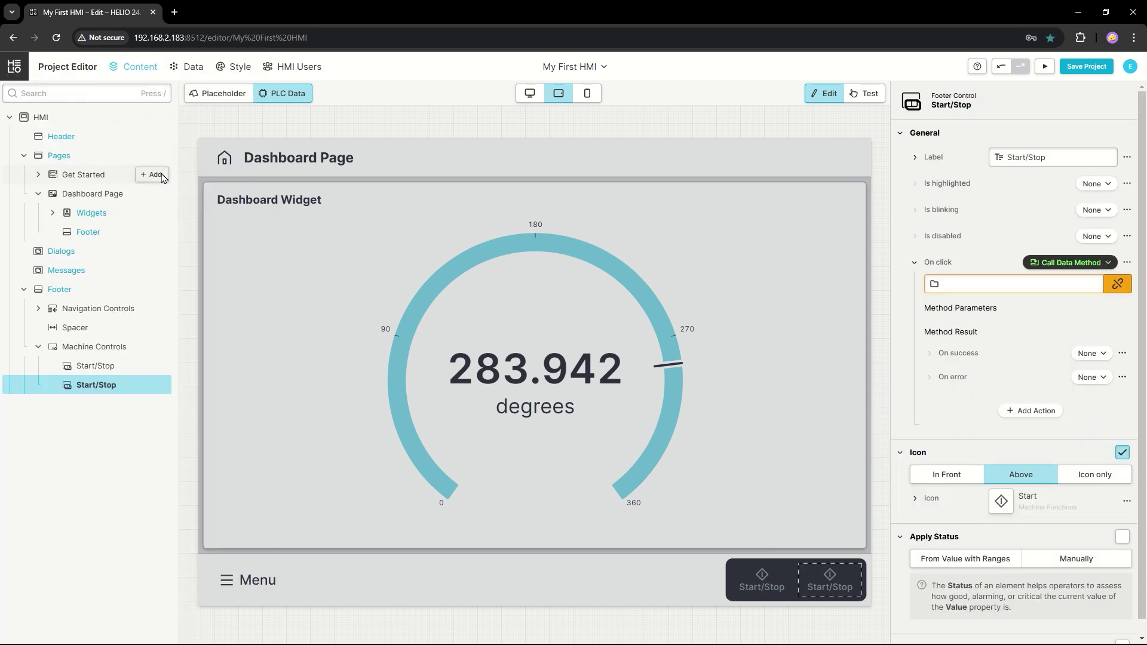
# Rename the first Start/Stop control as Enable and set its icon to OnOff.
pyautogui.click(97, 366)
pyautogui.doubleClick(97, 366)
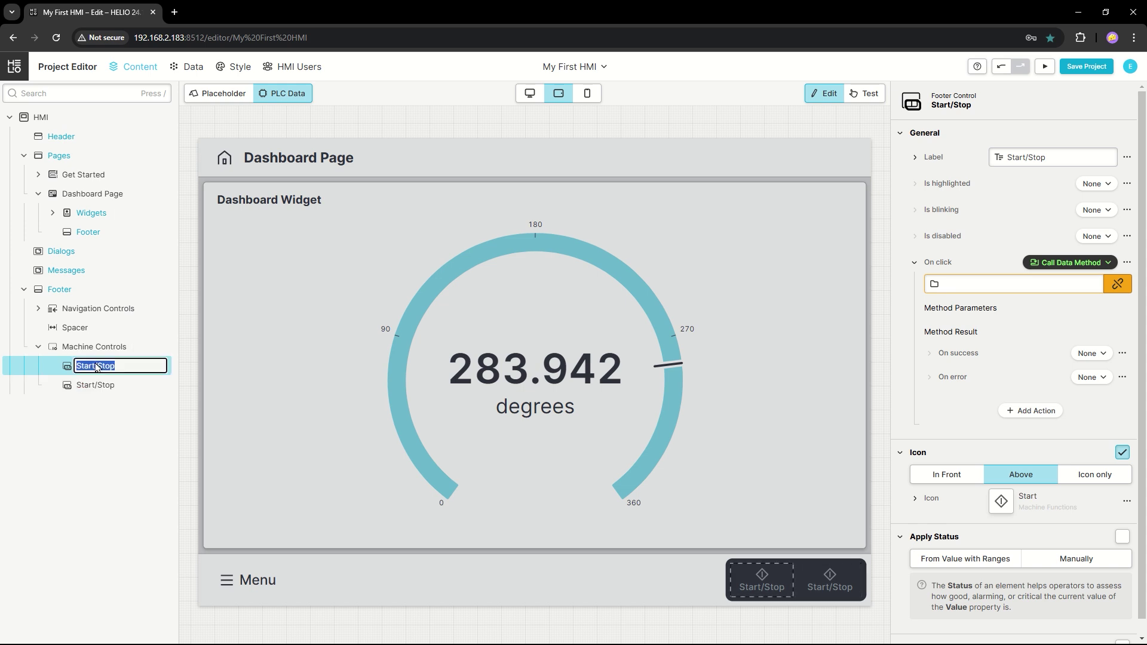
pyautogui.write('Enable')
pyautogui.press('Return')
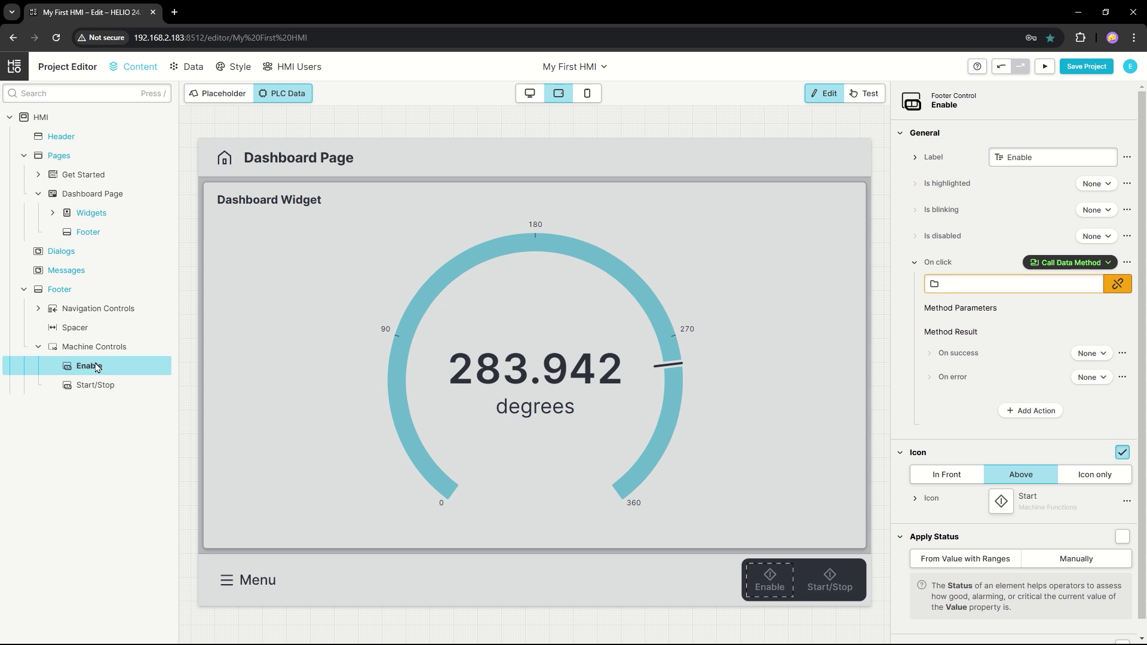
pyautogui.click(999, 505)
pyautogui.write('onof')
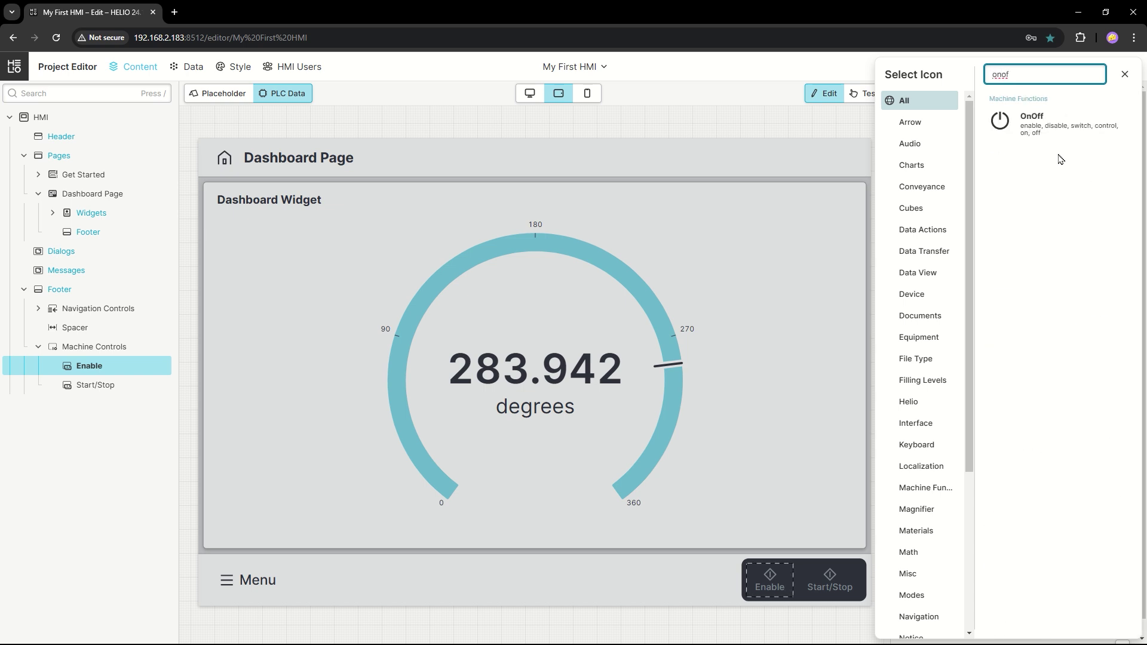
pyautogui.click(1038, 129)
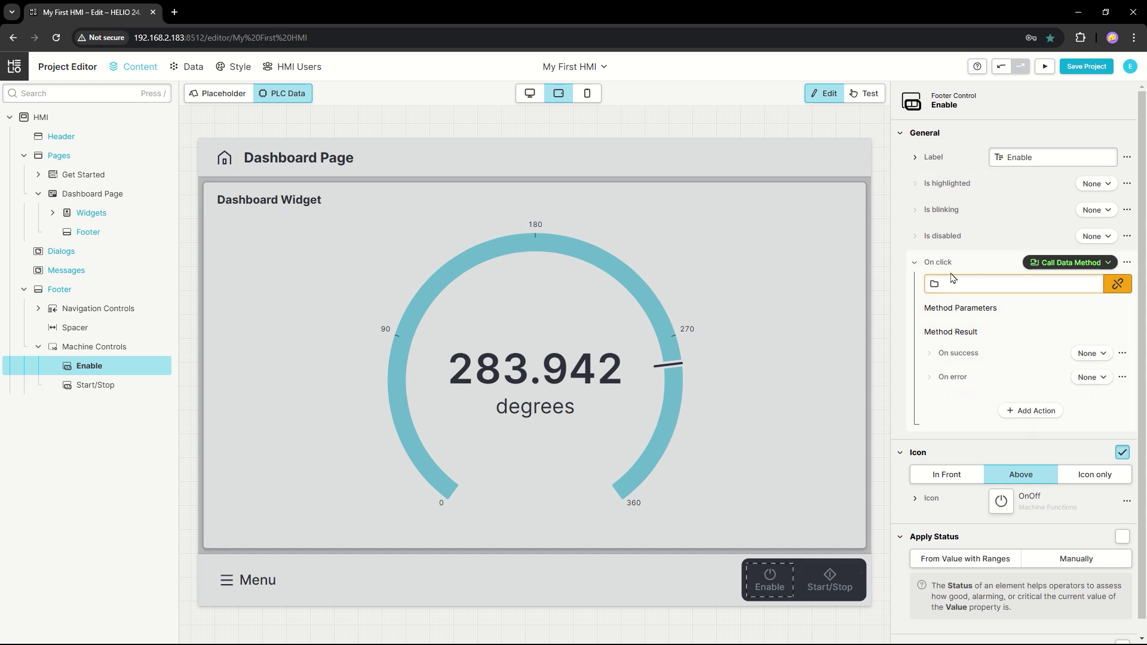
# Set the Enable control's on-click action to Write Data Variable, writing the static value True to MotorCtrl's InverterEnable.
pyautogui.click(1067, 263)
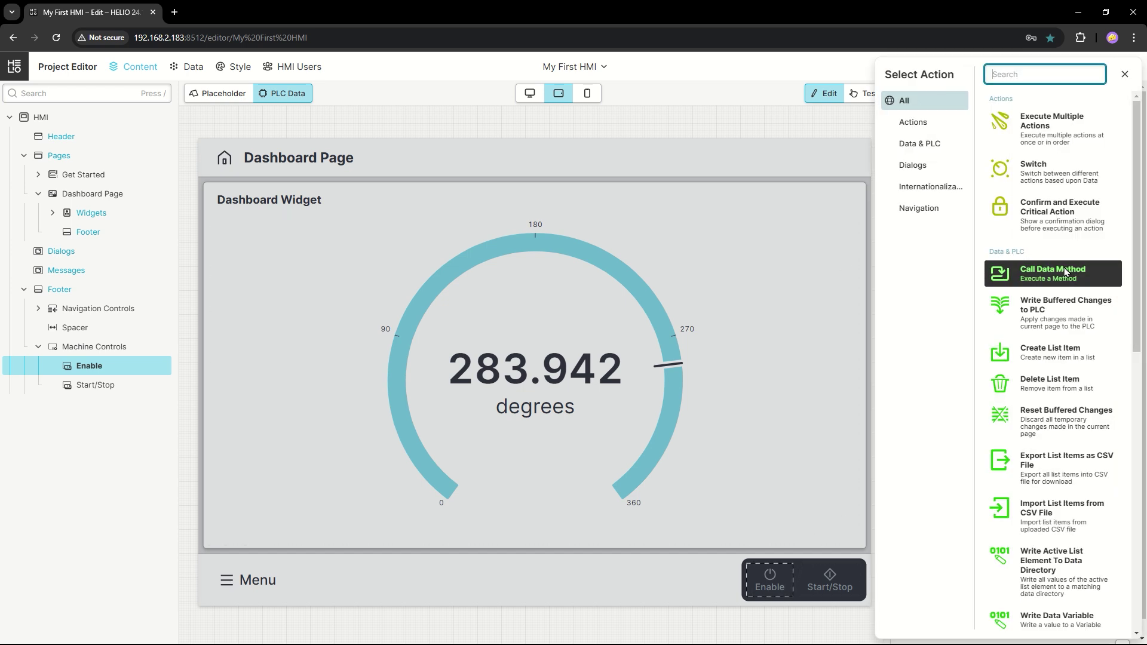
pyautogui.write('dat')
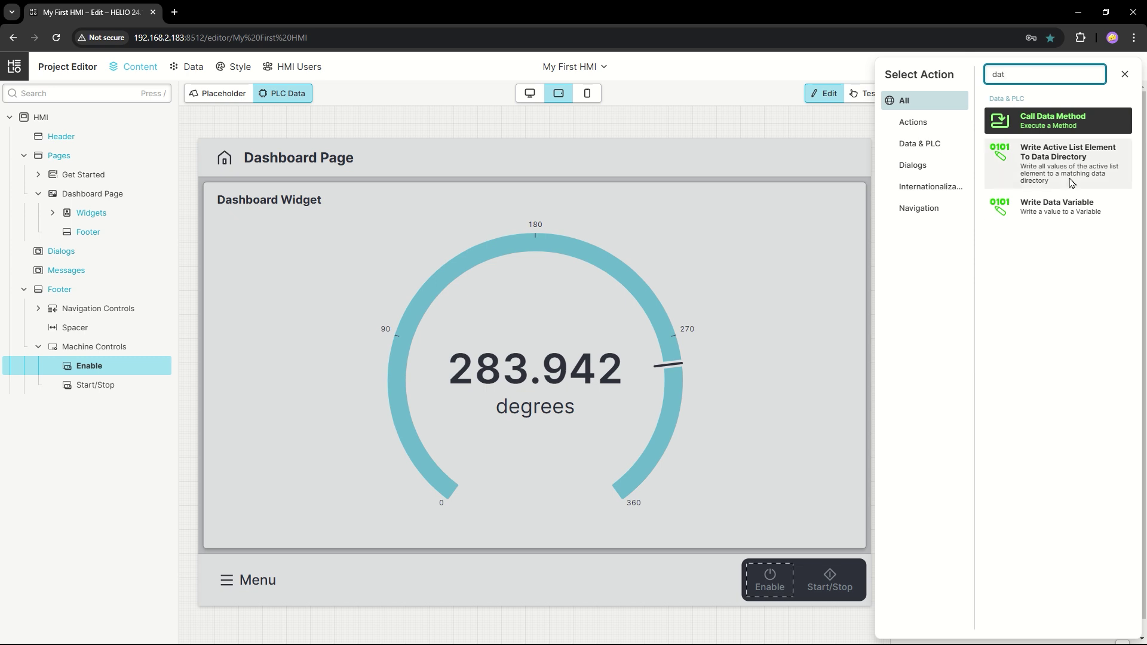
pyautogui.click(1067, 209)
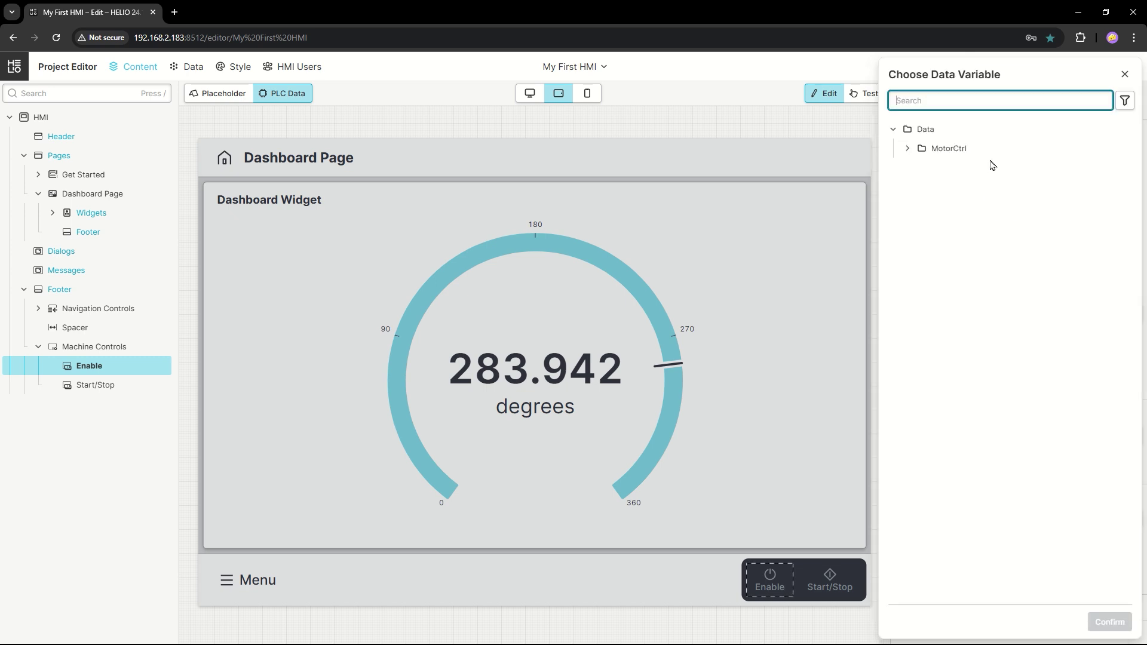
pyautogui.click(906, 149)
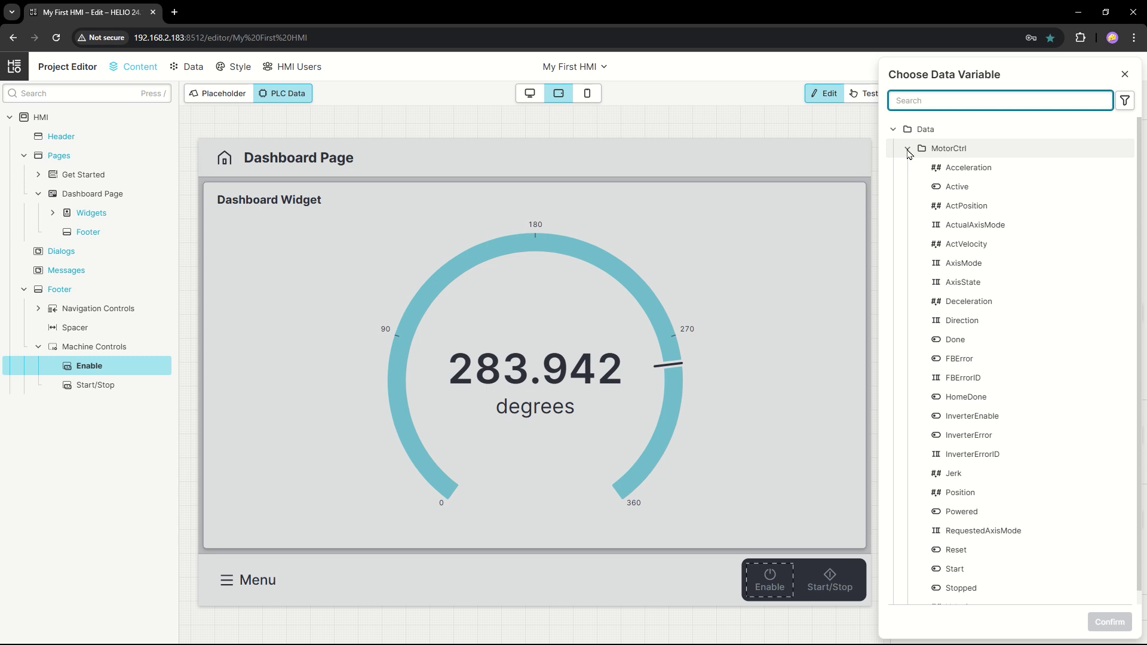
pyautogui.write('enab')
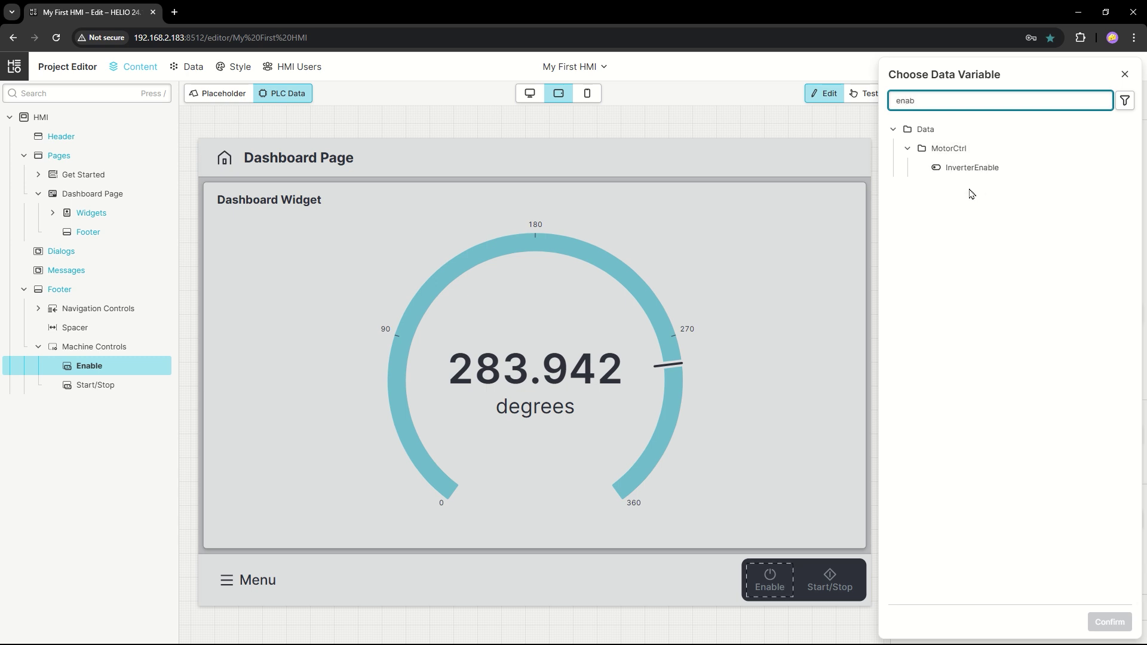
pyautogui.doubleClick(962, 169)
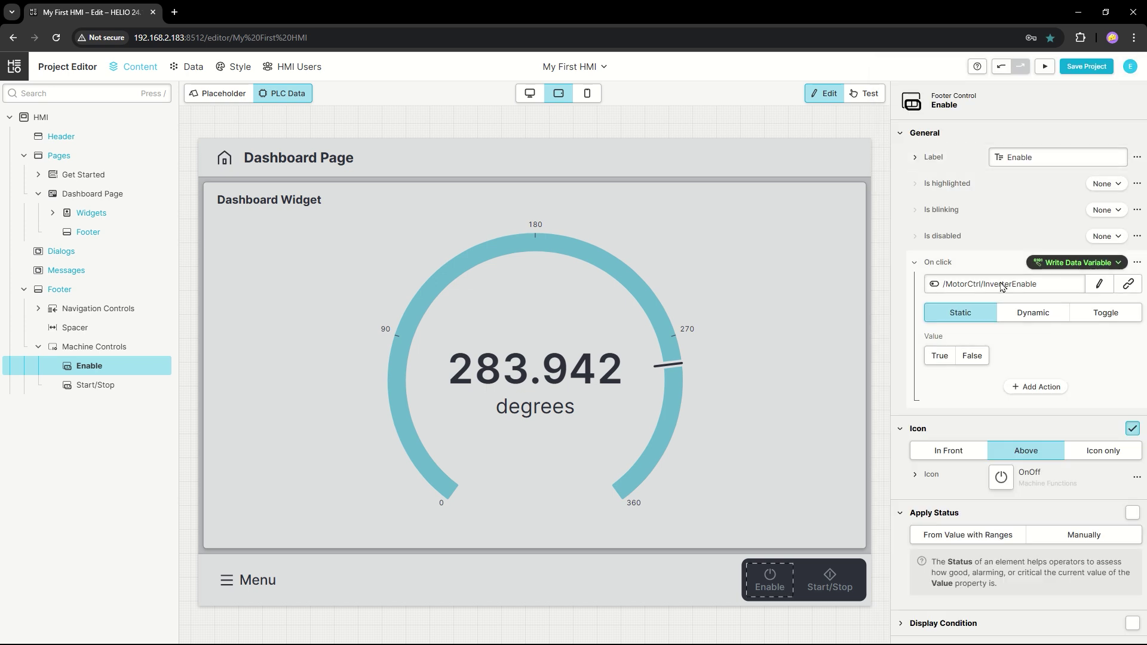
pyautogui.click(938, 361)
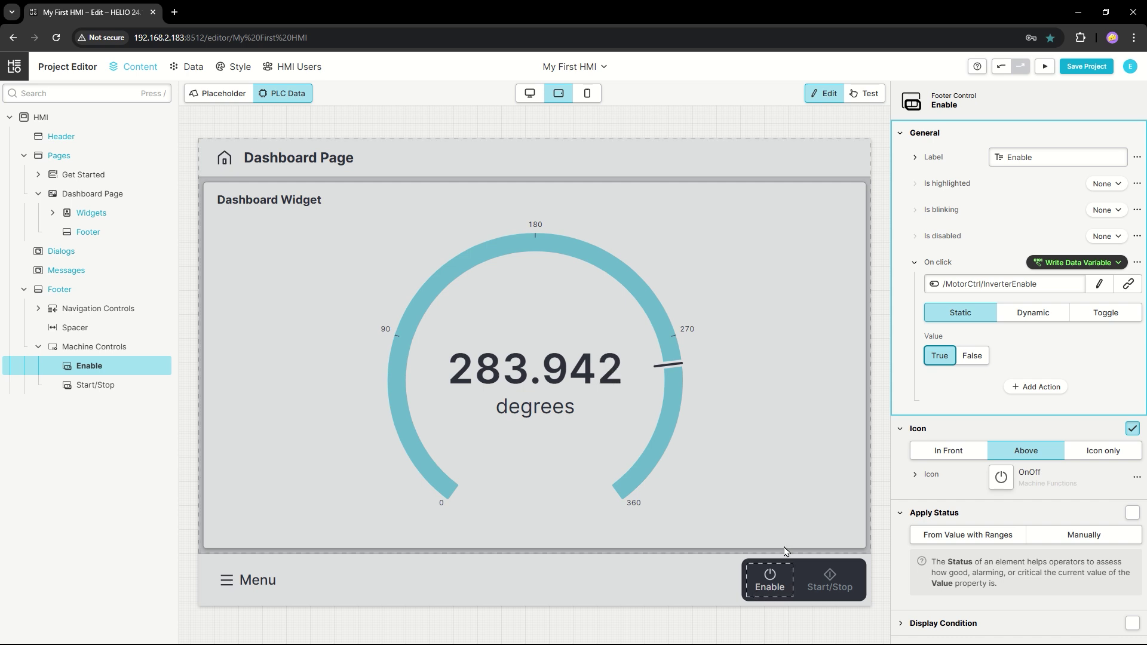
# Set the Start/Stop control's on-click action to Write Data Variable, toggling MotorCtrl's Start variable.
pyautogui.click(865, 96)
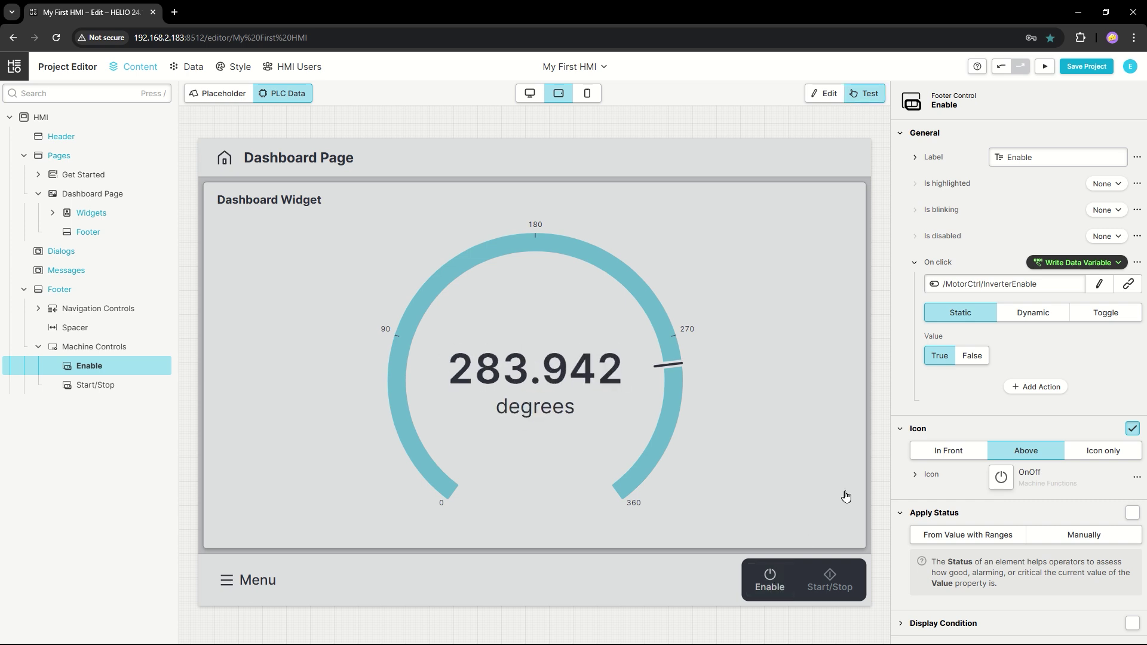
pyautogui.click(826, 96)
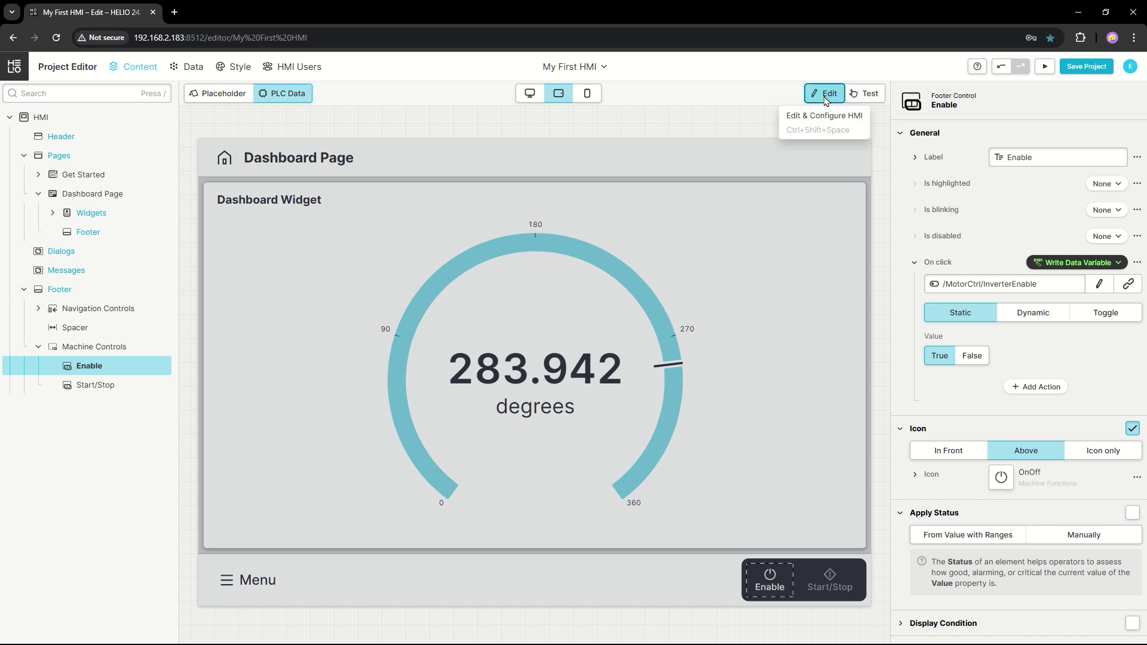
pyautogui.click(829, 584)
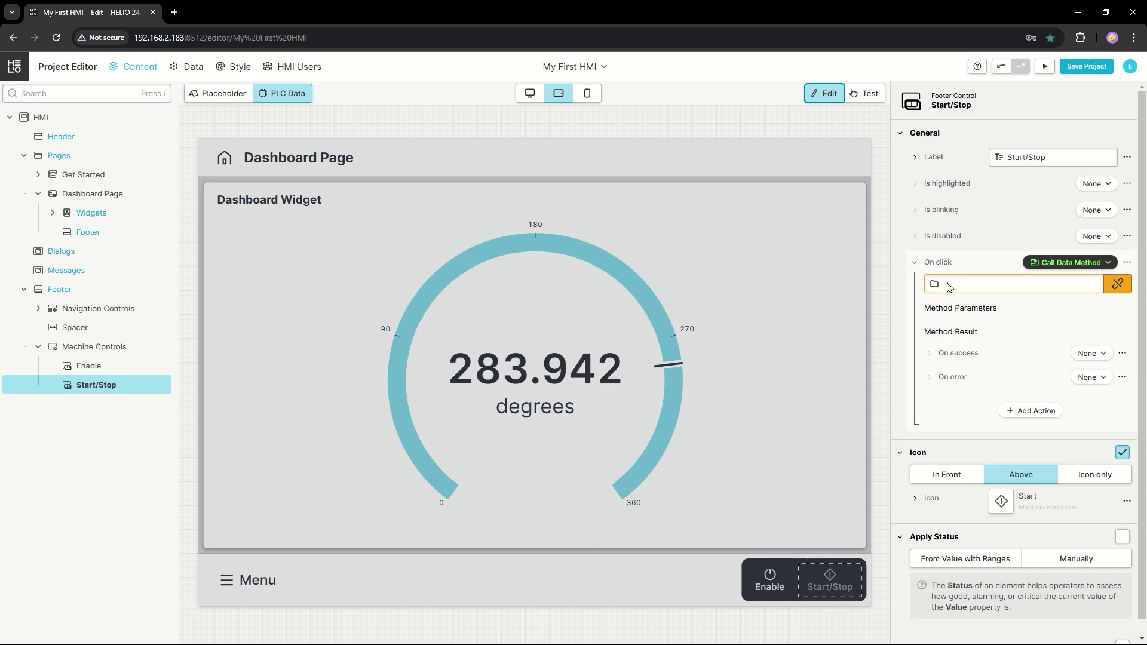
pyautogui.click(1086, 264)
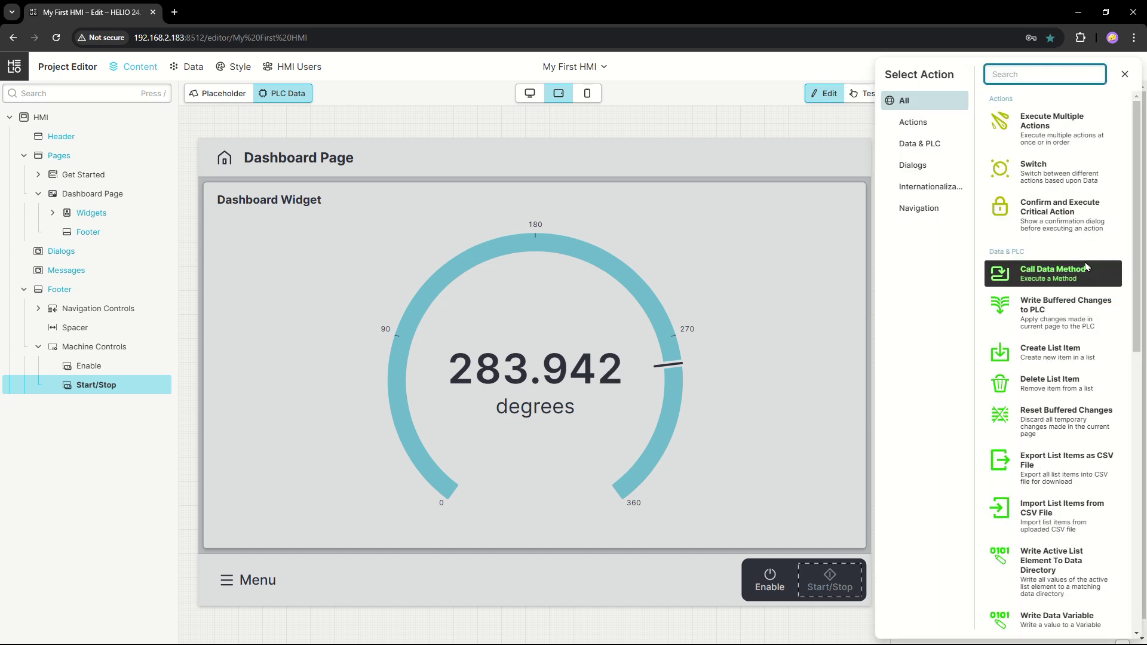
pyautogui.write('data')
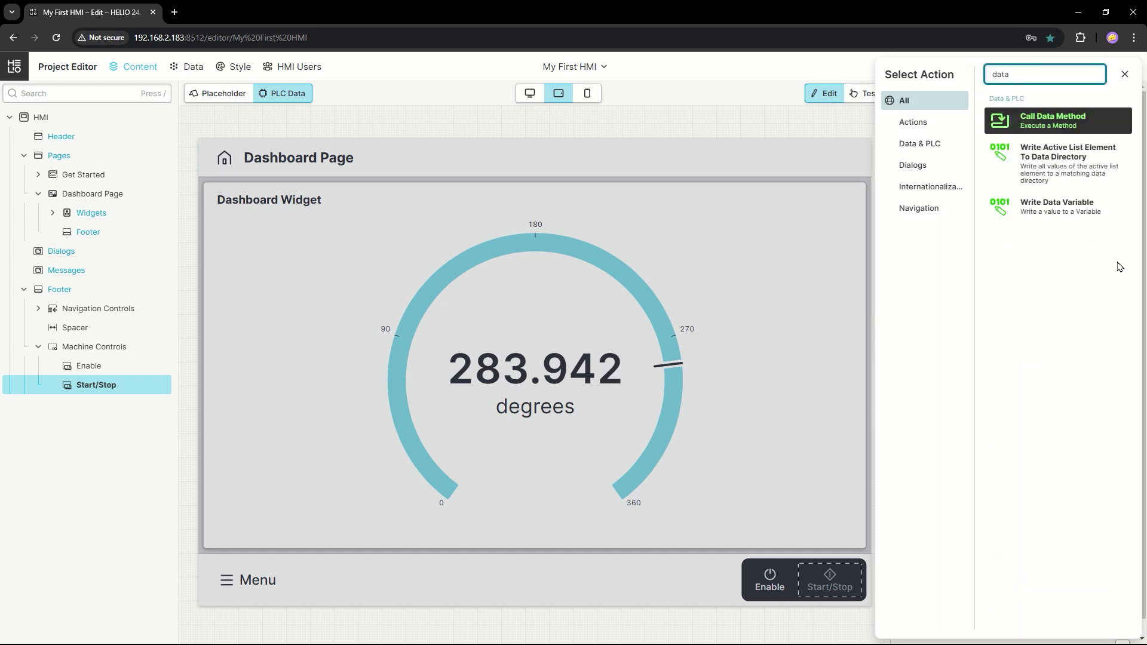
pyautogui.click(1064, 204)
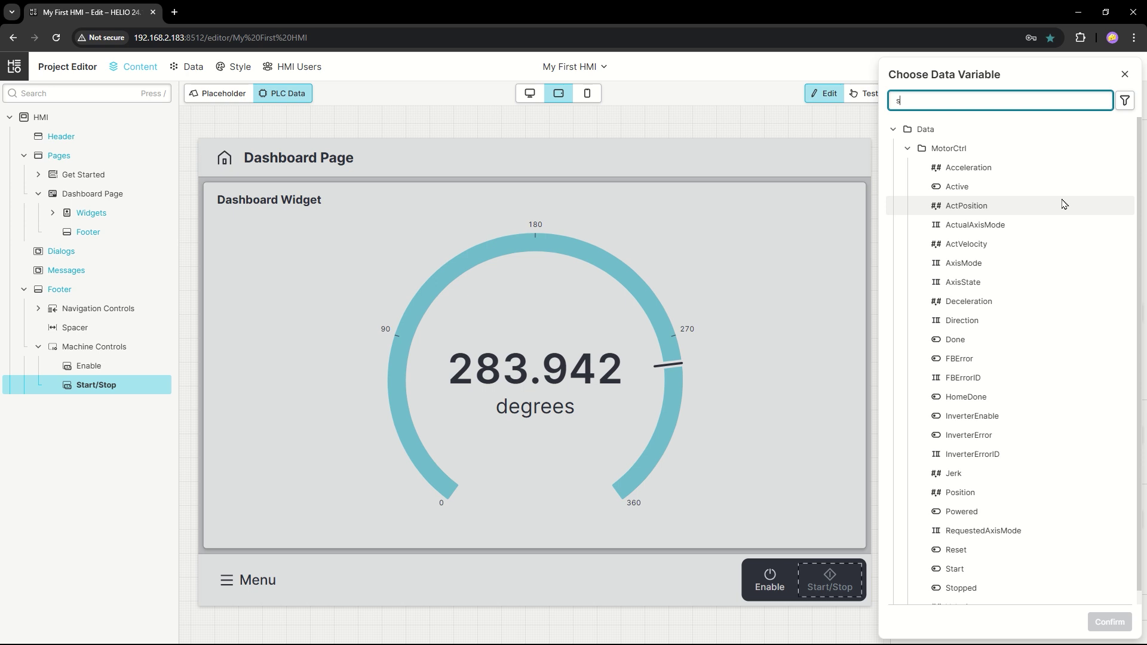
pyautogui.write('start')
pyautogui.doubleClick(996, 170)
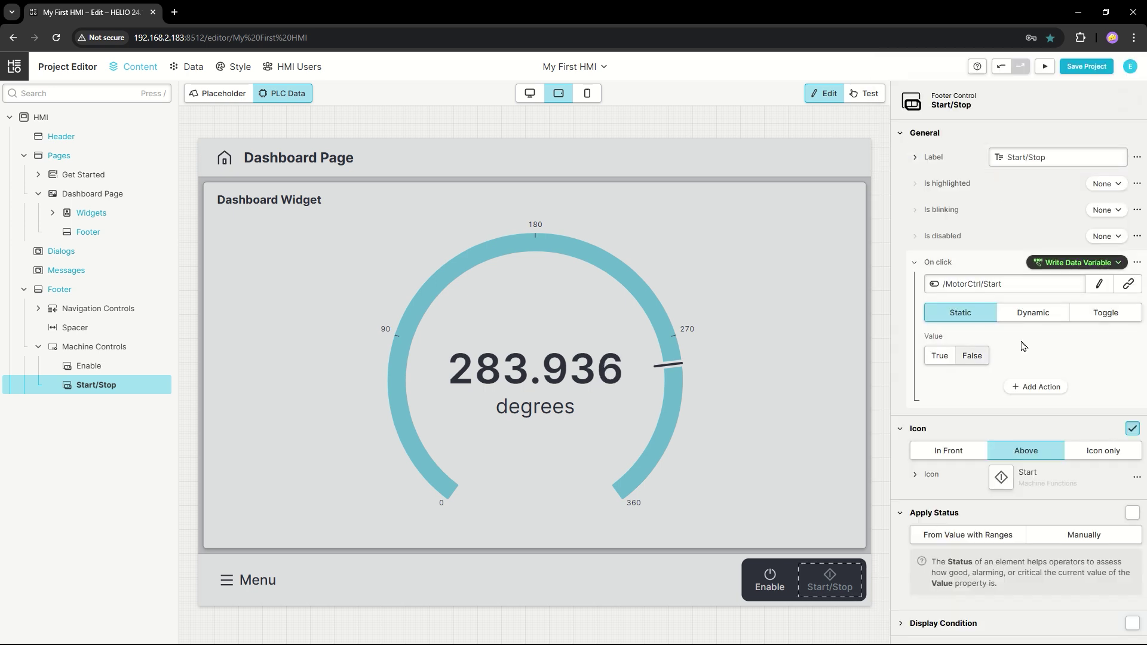
pyautogui.click(1128, 318)
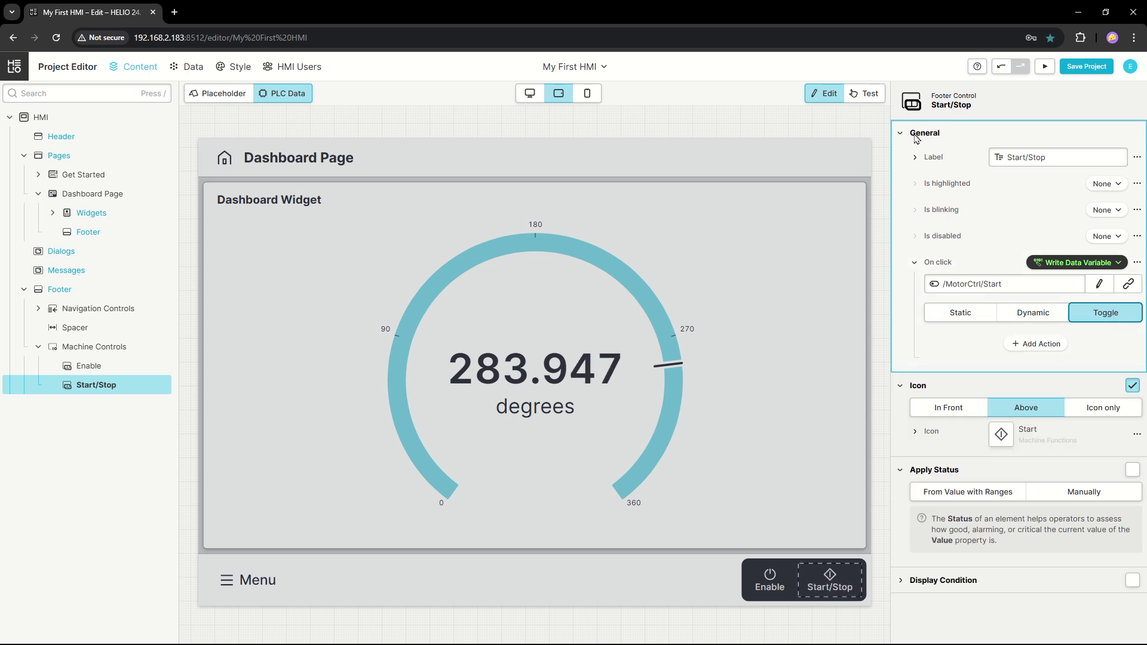
# Test the Start/Stop control in the live preview by starting and stopping the motor.
pyautogui.click(869, 96)
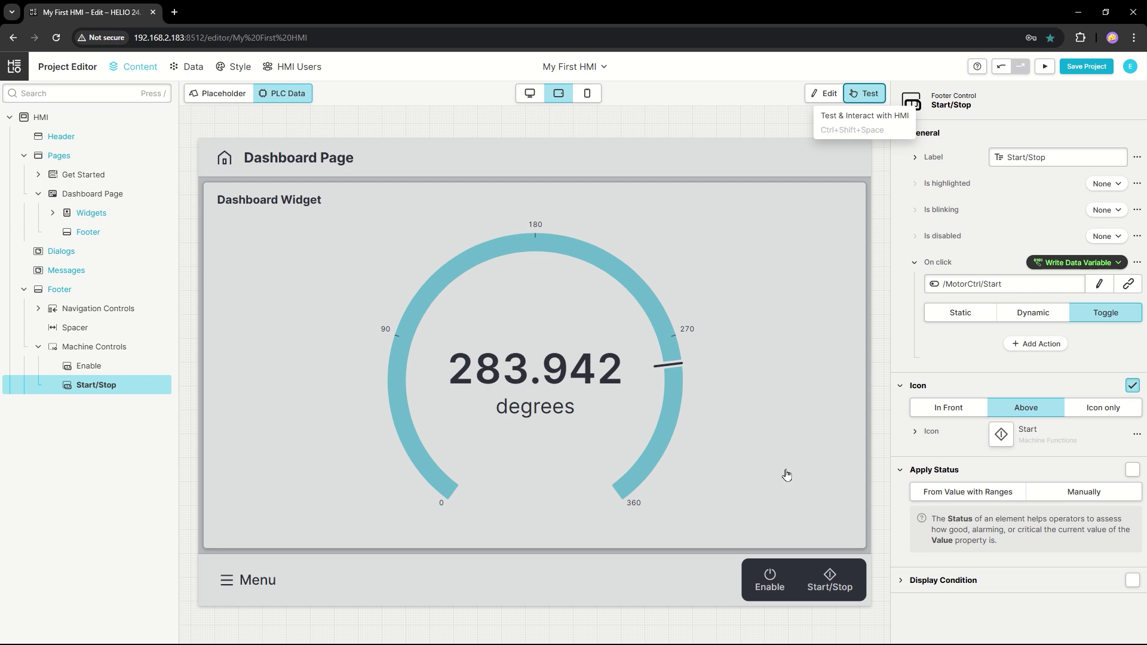
pyautogui.click(830, 589)
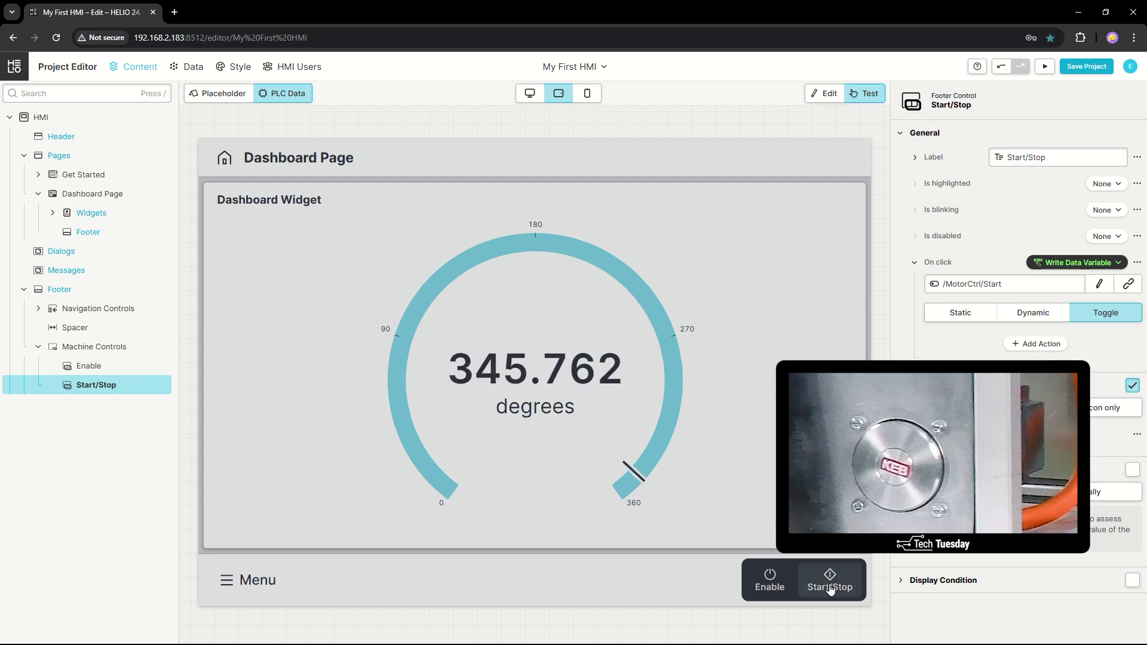
pyautogui.click(830, 589)
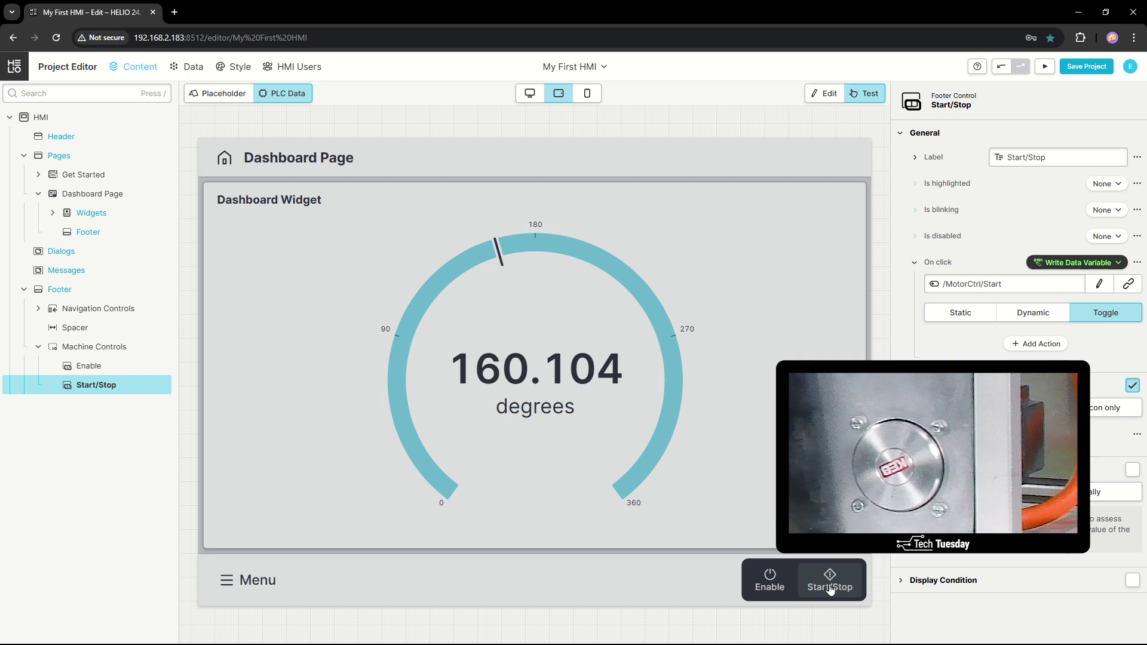
# Turn the dashboard's Gauge into Radial Bars and run the motor in Test mode to try it.
pyautogui.click(825, 93)
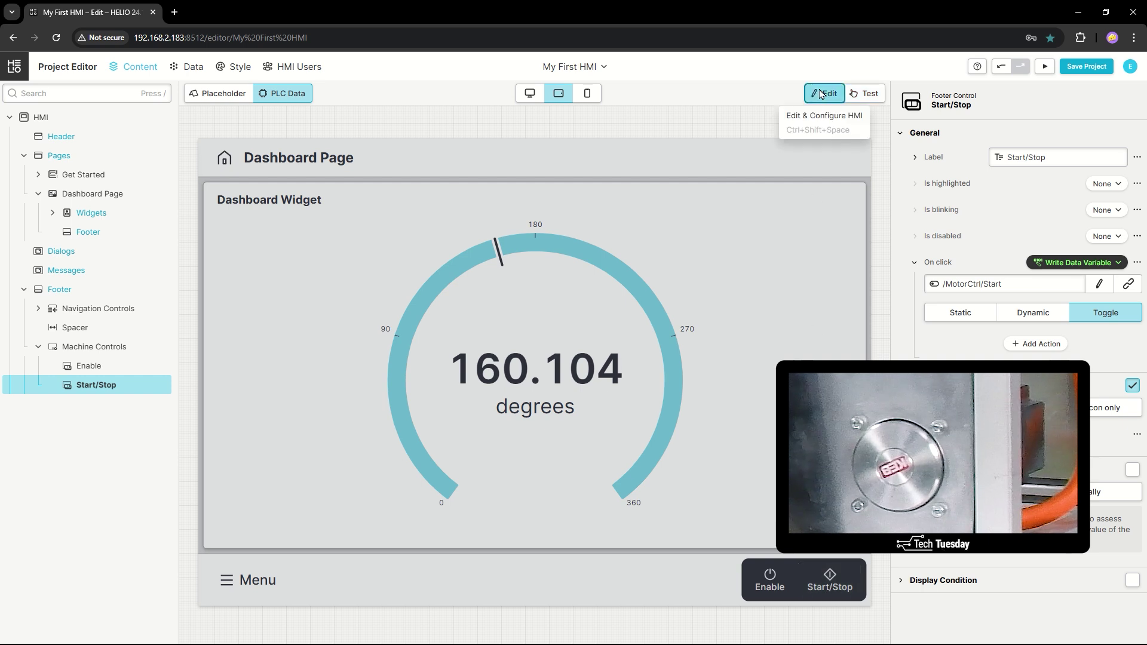
pyautogui.rightClick(555, 335)
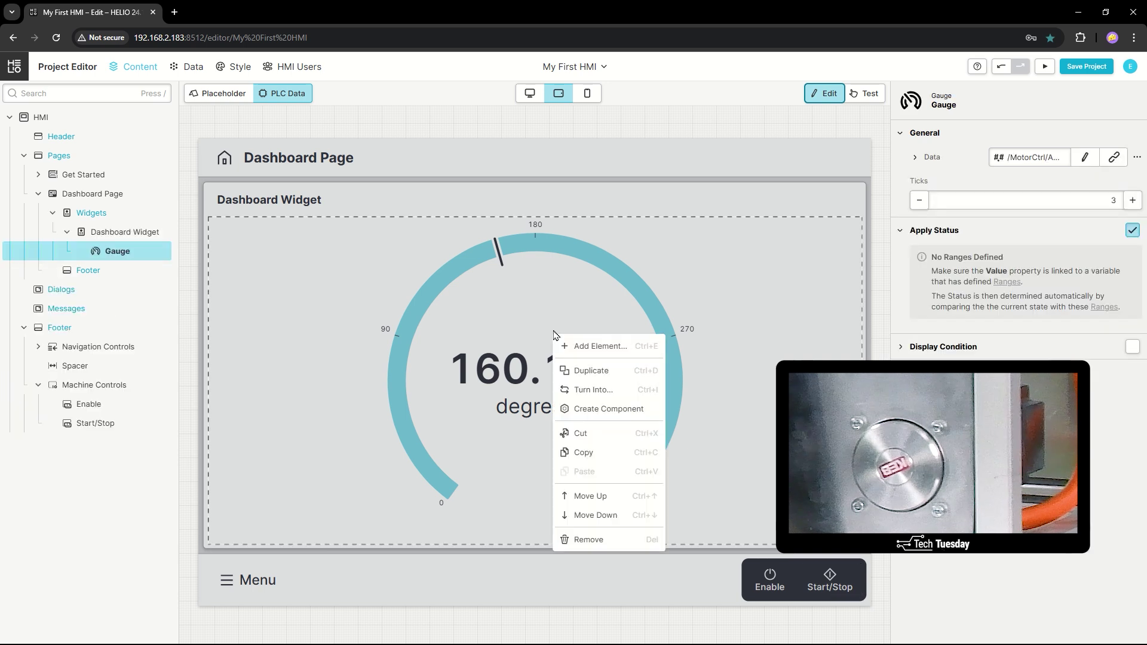
pyautogui.click(594, 390)
pyautogui.write('rad')
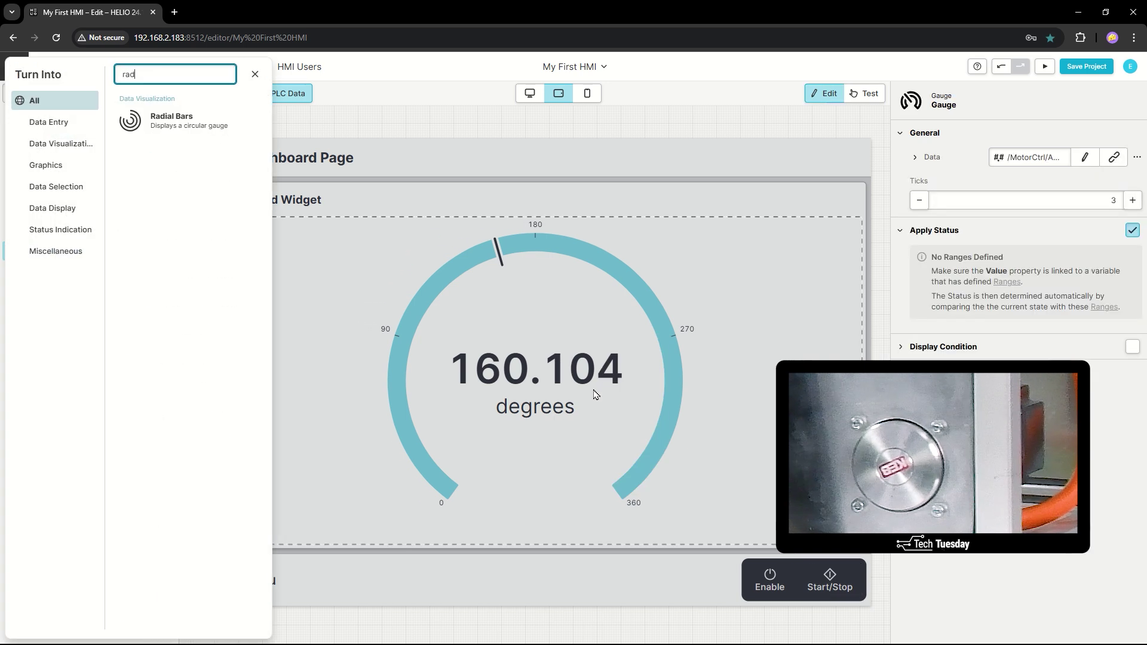
pyautogui.click(184, 127)
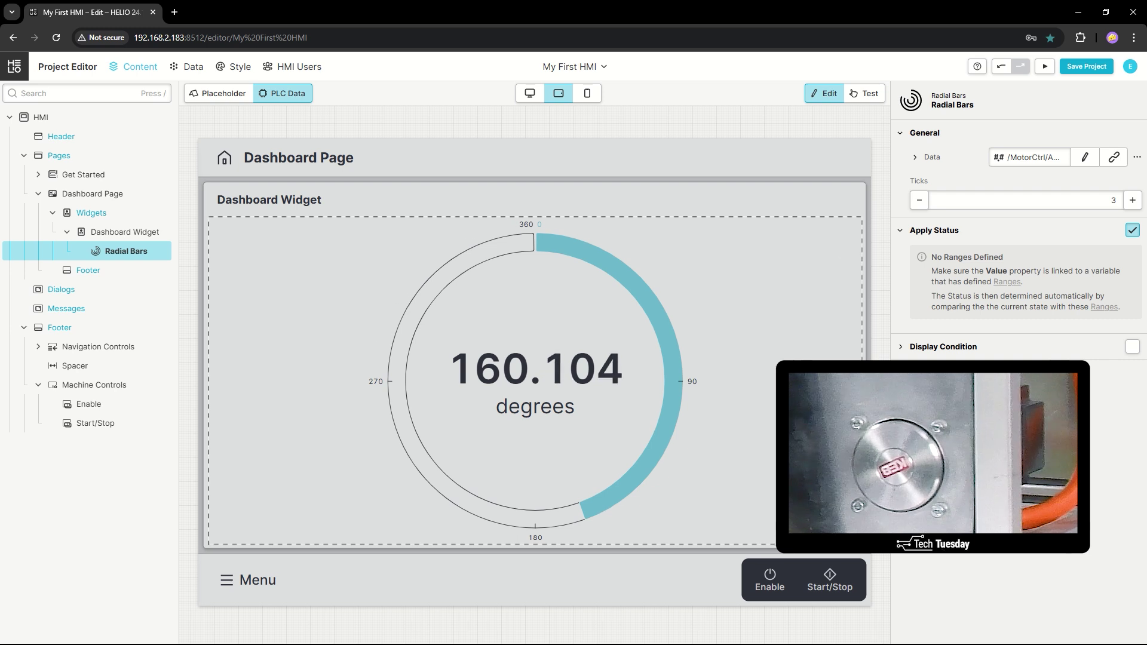
pyautogui.click(865, 93)
pyautogui.click(834, 589)
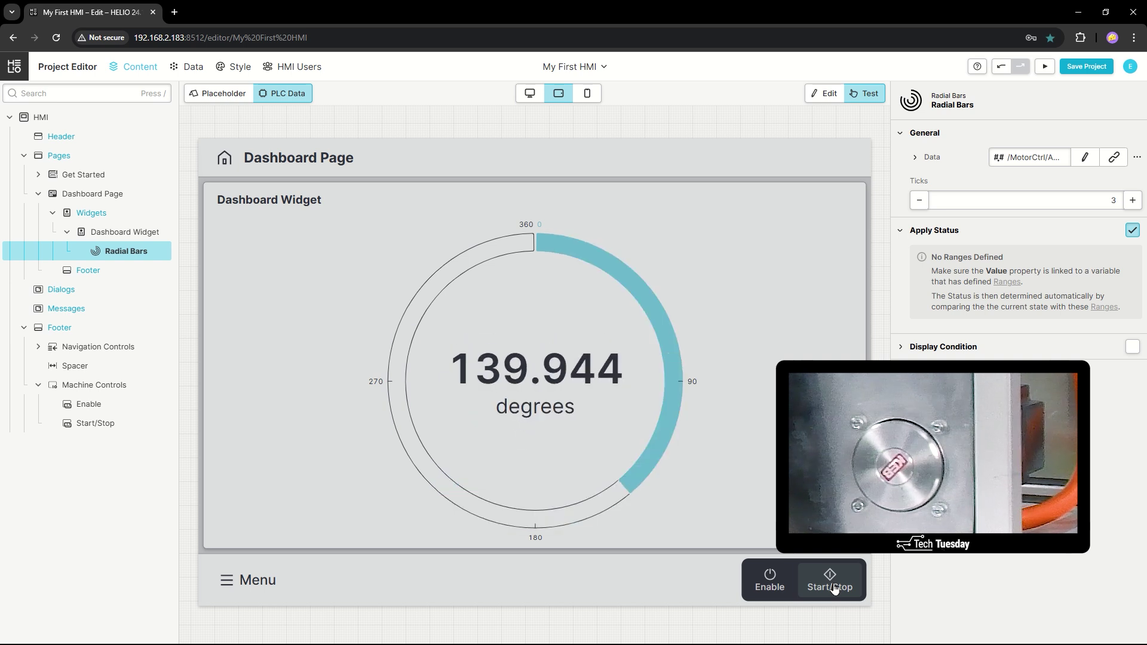
# Format the ActPosition variable with at least 3 integer digits and one fraction digit, and test it by starting and stopping the motor.
pyautogui.click(1085, 157)
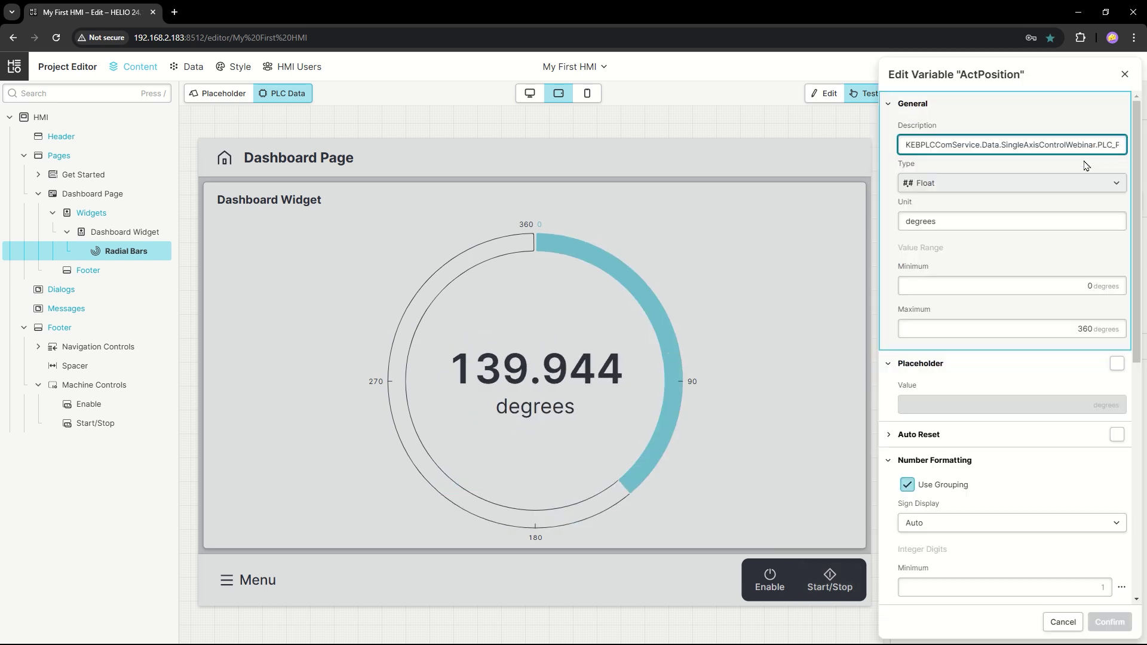
pyautogui.scroll(-4, 977, 476)
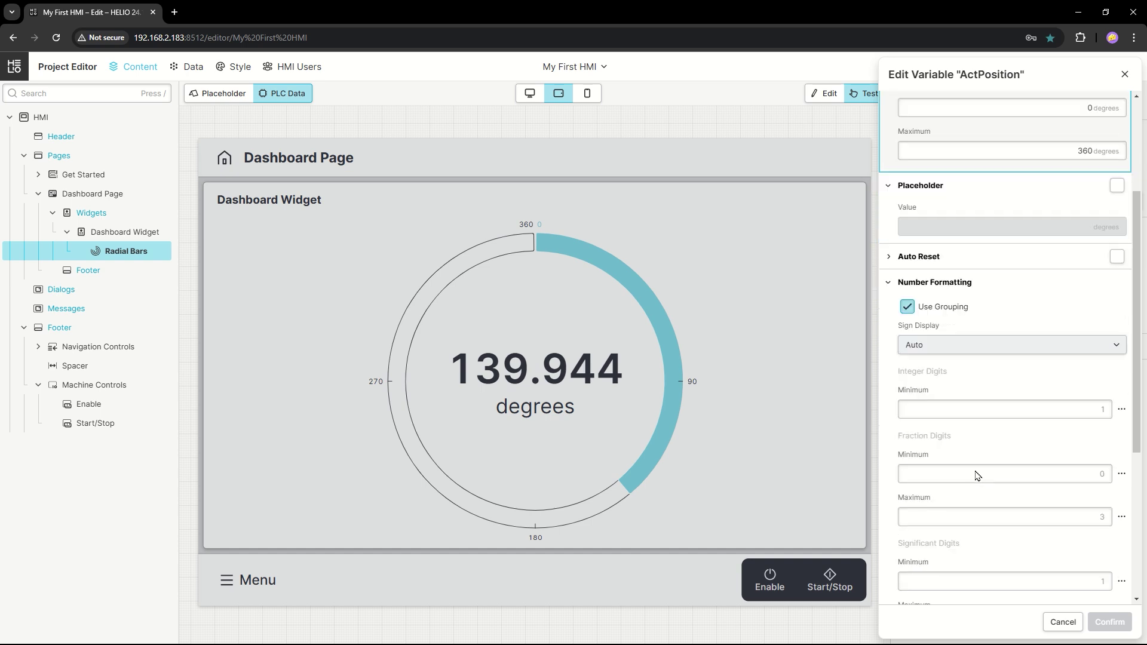
pyautogui.scroll(4, 1042, 366)
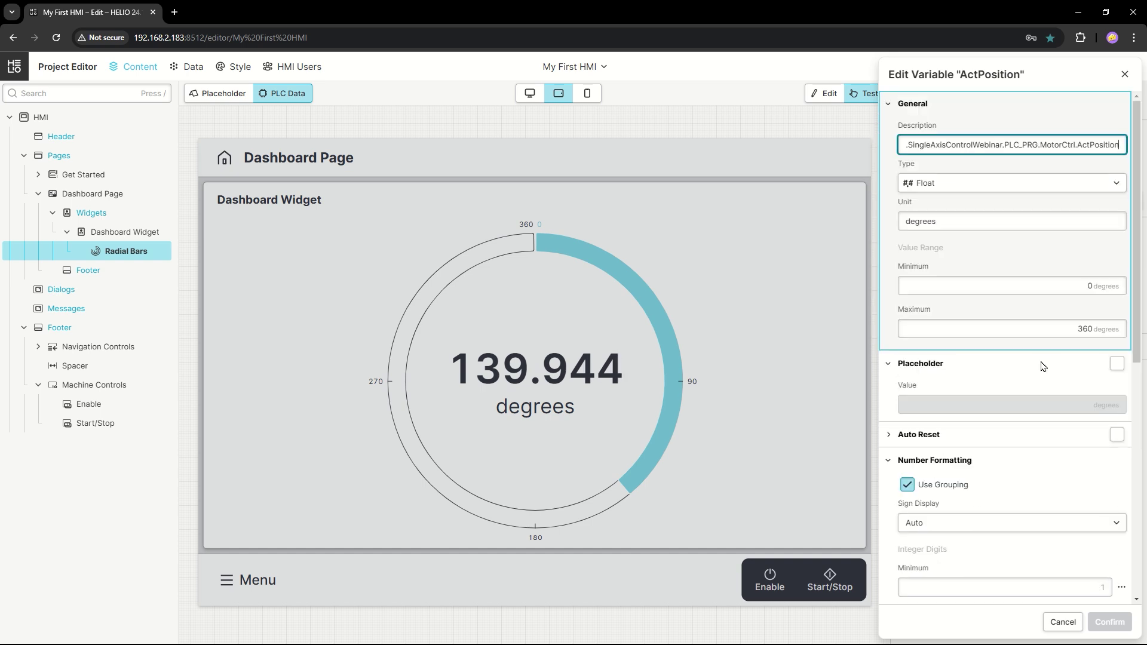
pyautogui.scroll(-1, 1034, 530)
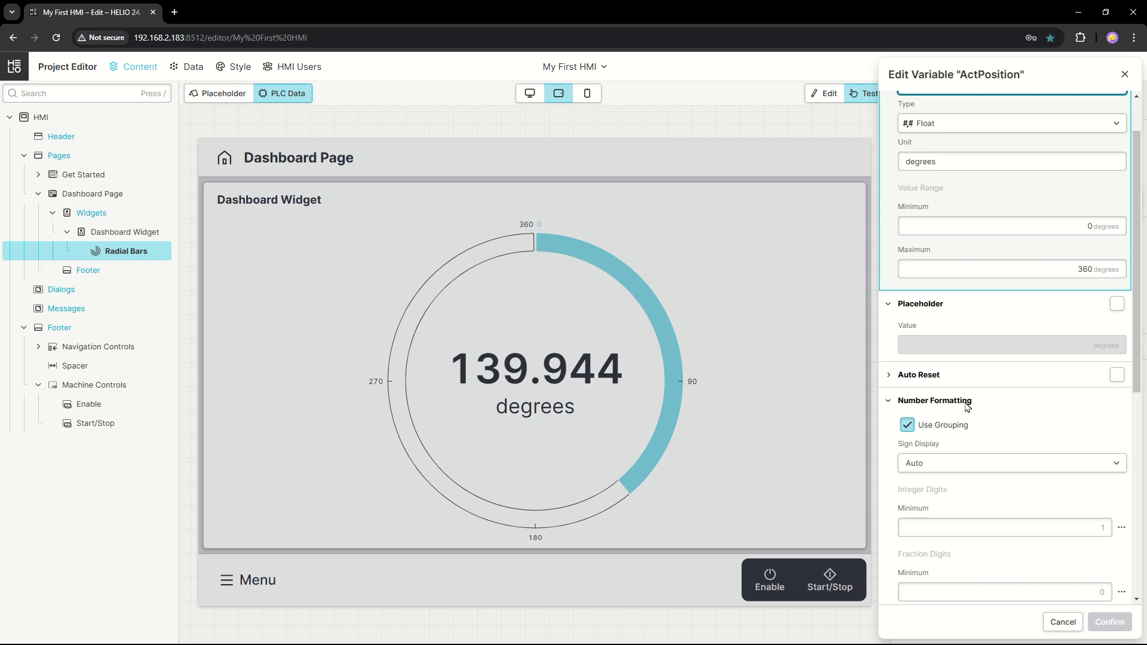
pyautogui.click(1080, 534)
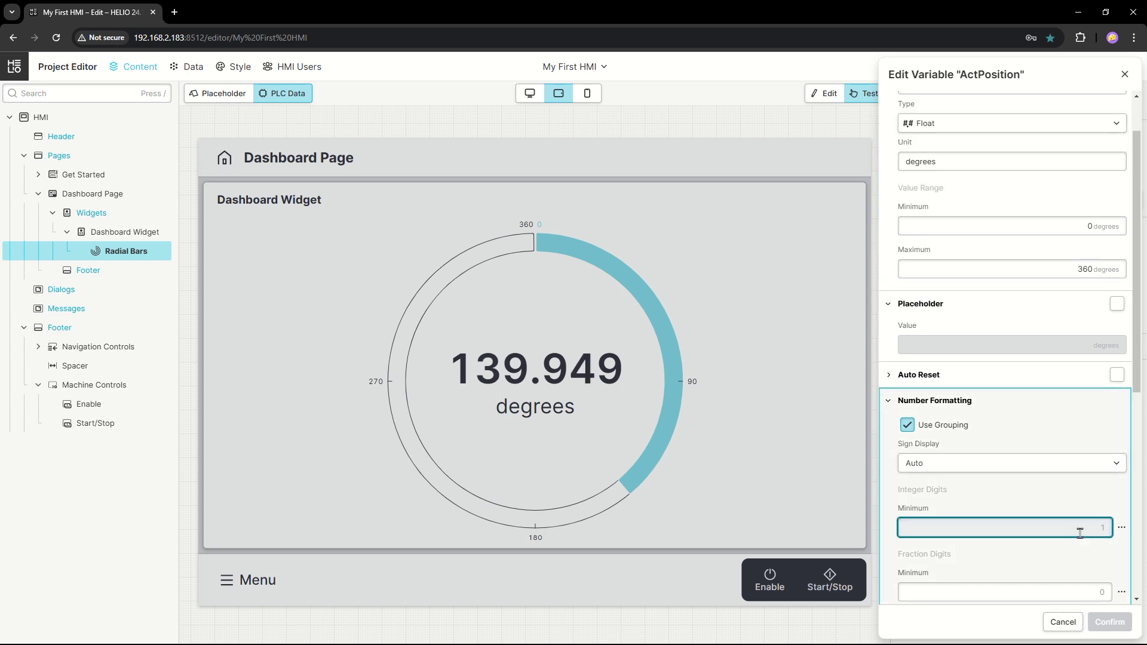
pyautogui.scroll(-3, 1079, 525)
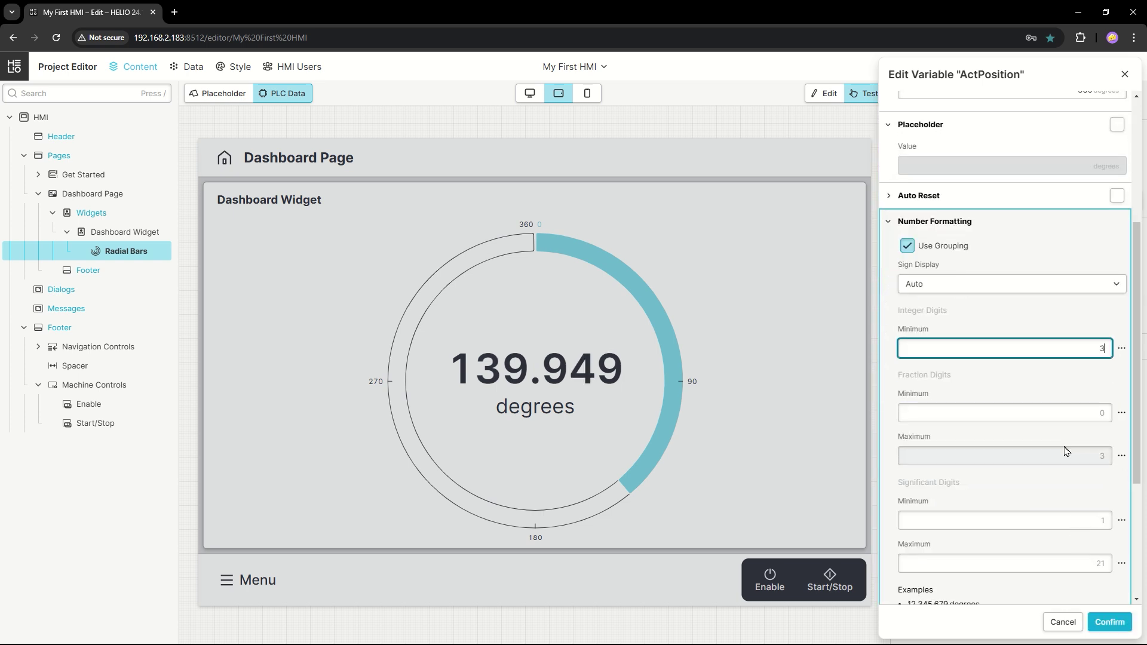
pyautogui.click(1079, 411)
pyautogui.write('1')
pyautogui.press('Tab')
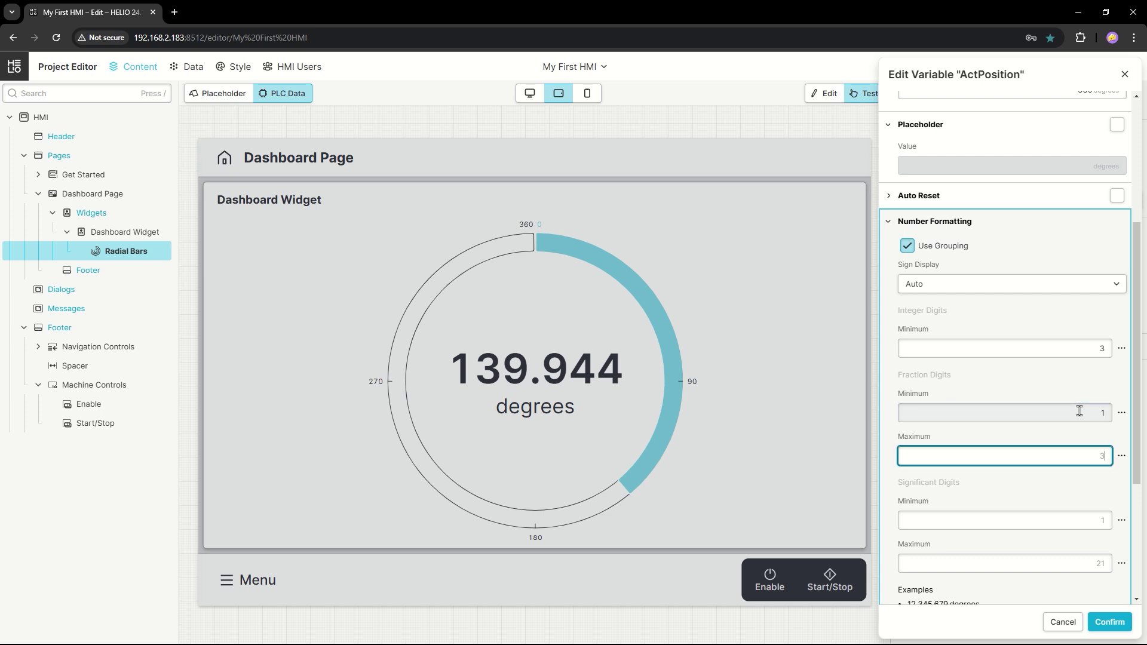
pyautogui.click(1104, 624)
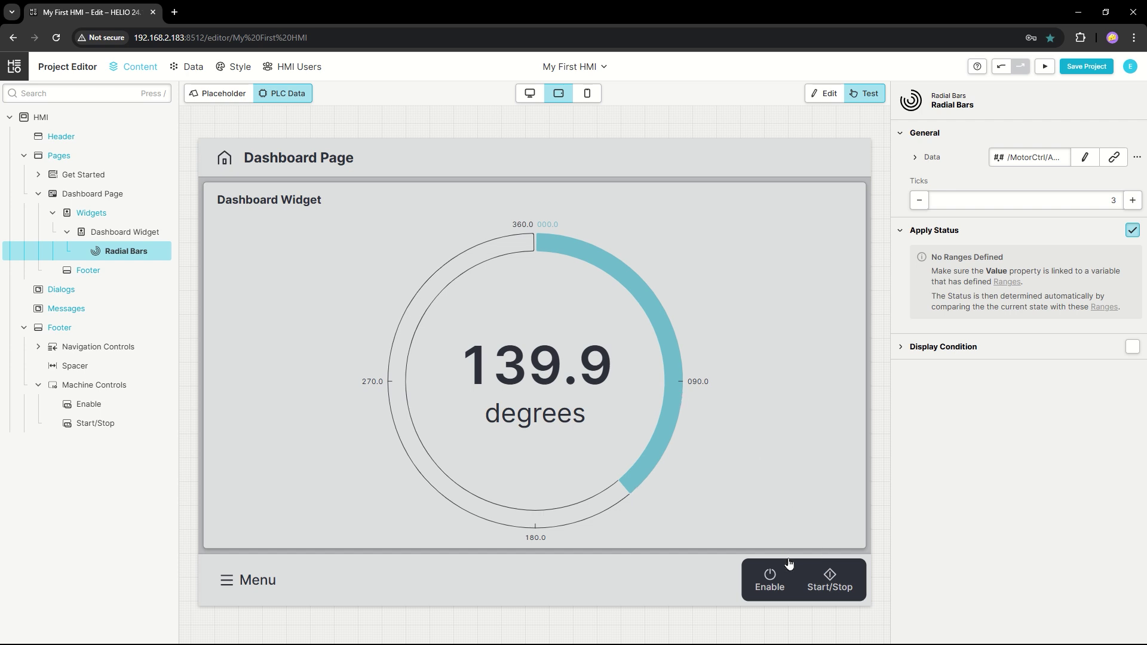
pyautogui.click(821, 578)
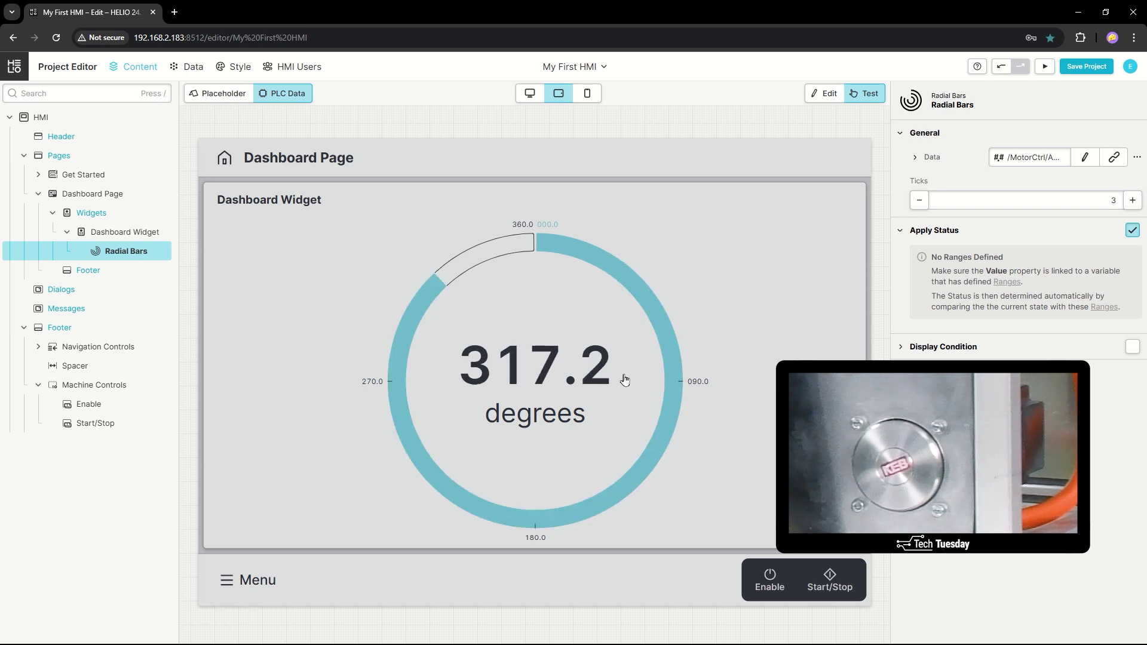
pyautogui.click(839, 589)
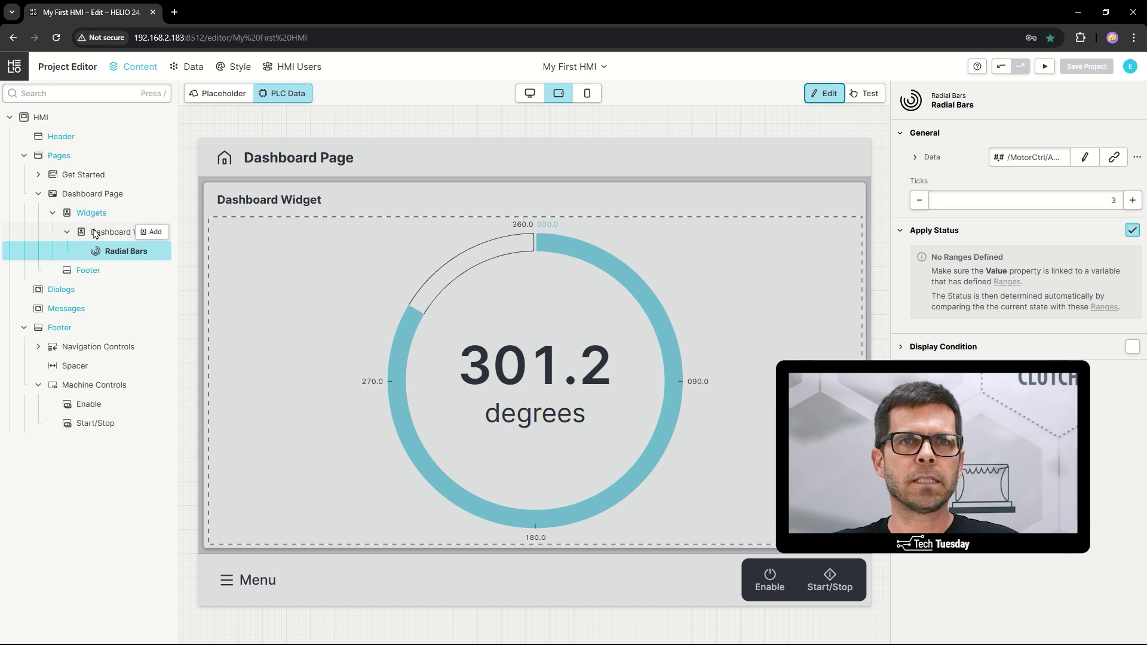
# Add a Magic Input to the Dashboard Widget, linked to MotorCtrl's Velocity and labelled Set Velocity.
pyautogui.click(155, 232)
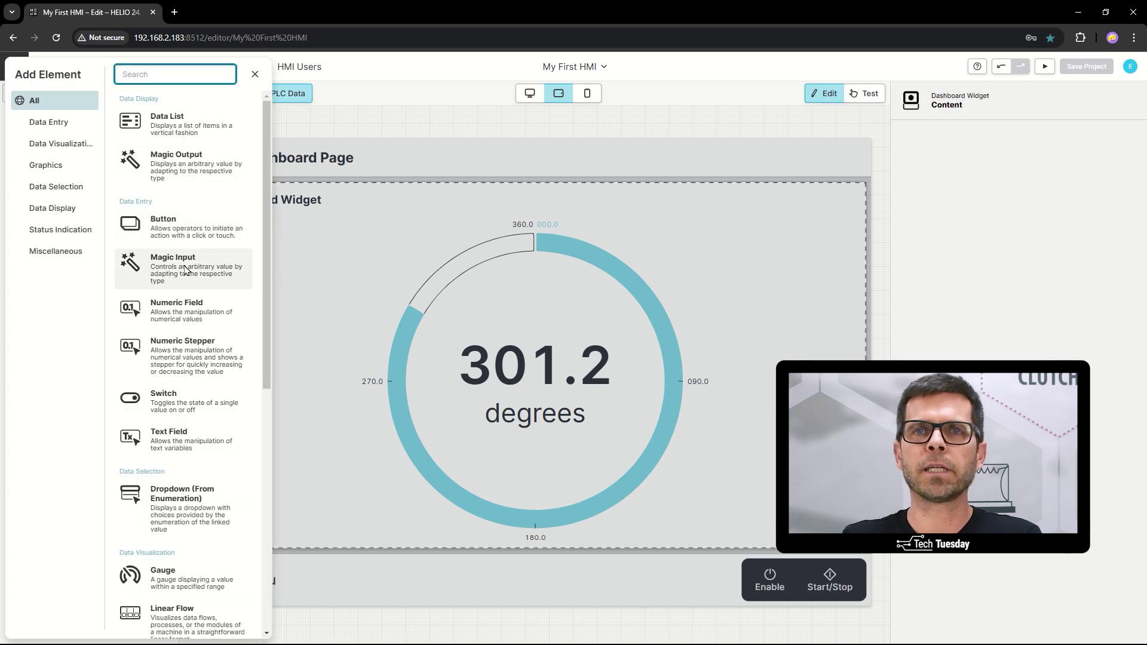
pyautogui.click(186, 270)
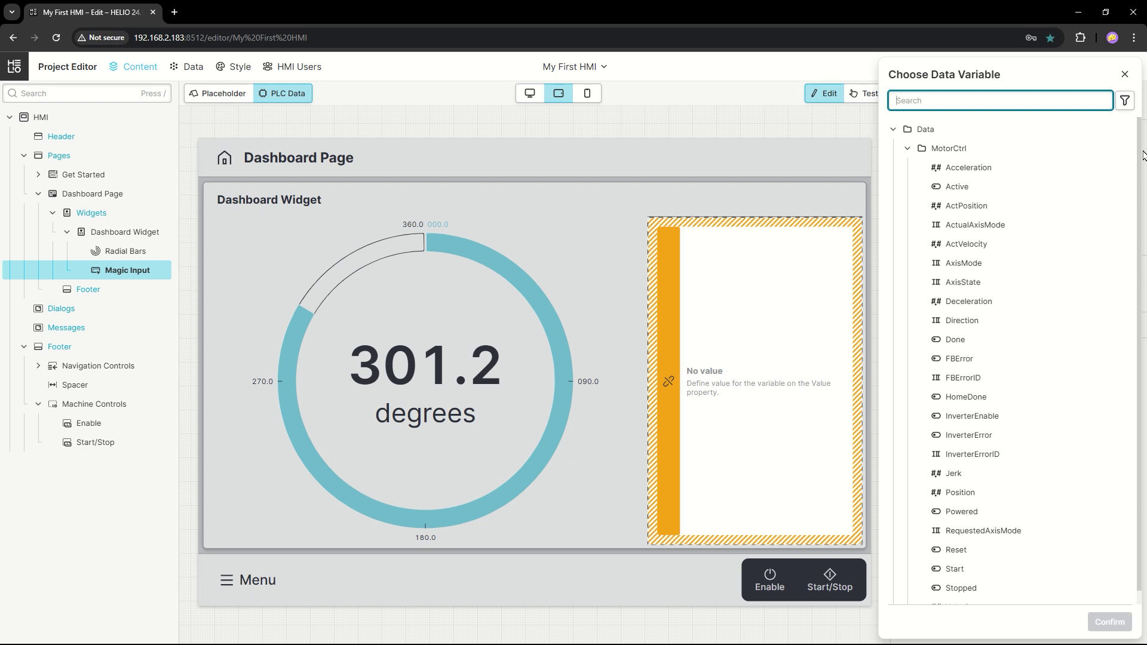
pyautogui.write('velo')
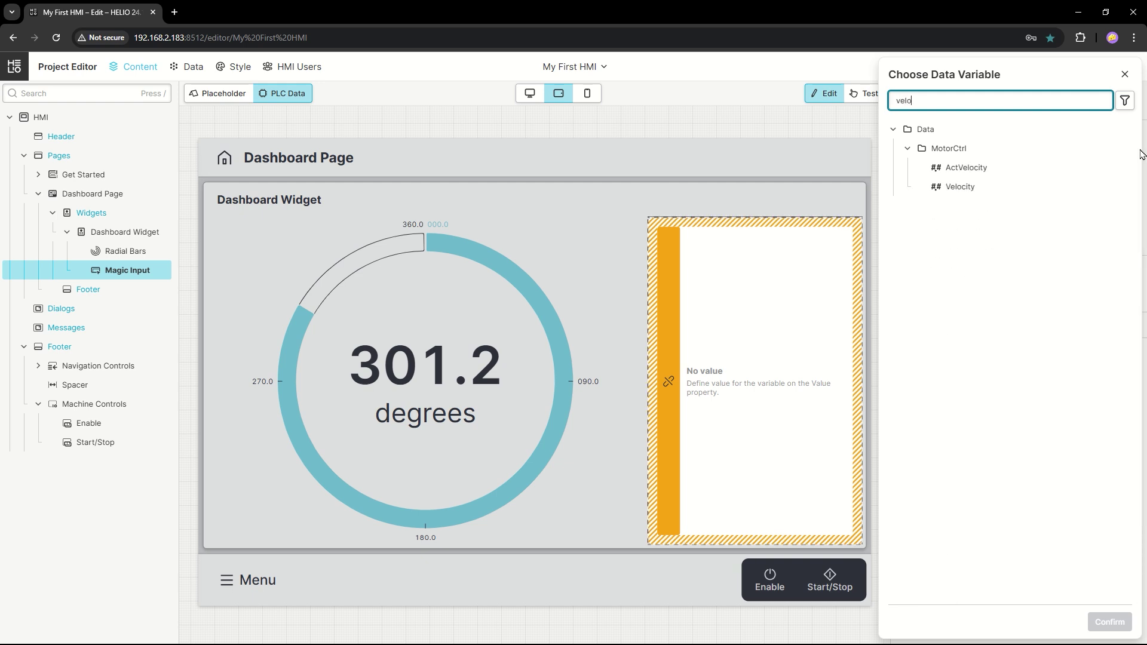
pyautogui.doubleClick(996, 188)
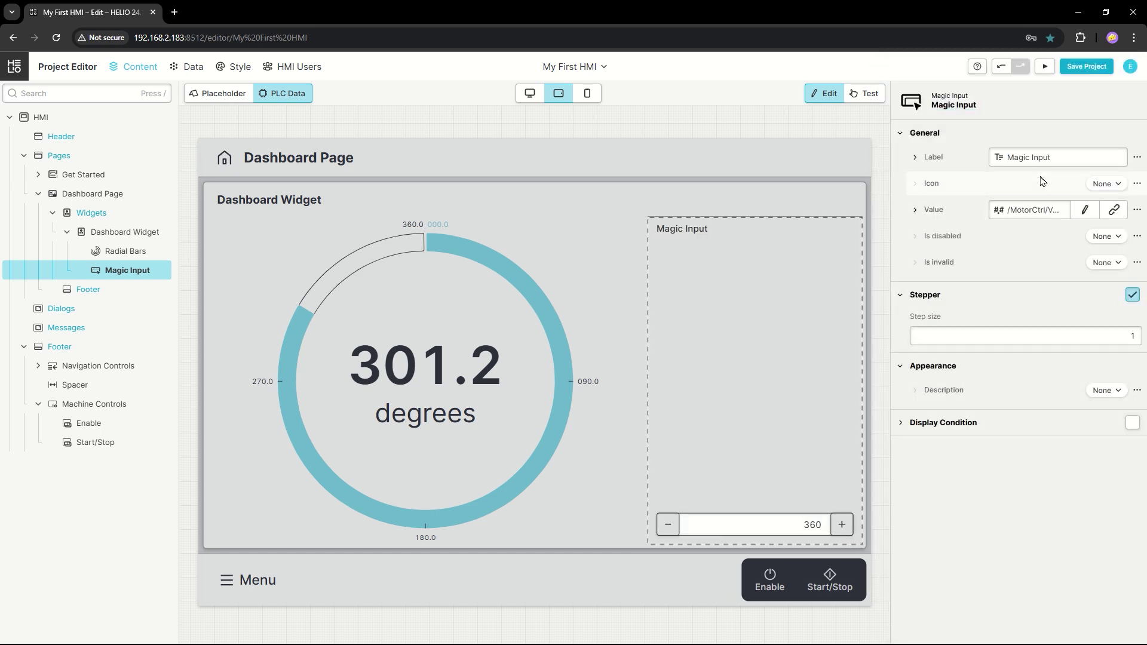
pyautogui.click(1050, 160)
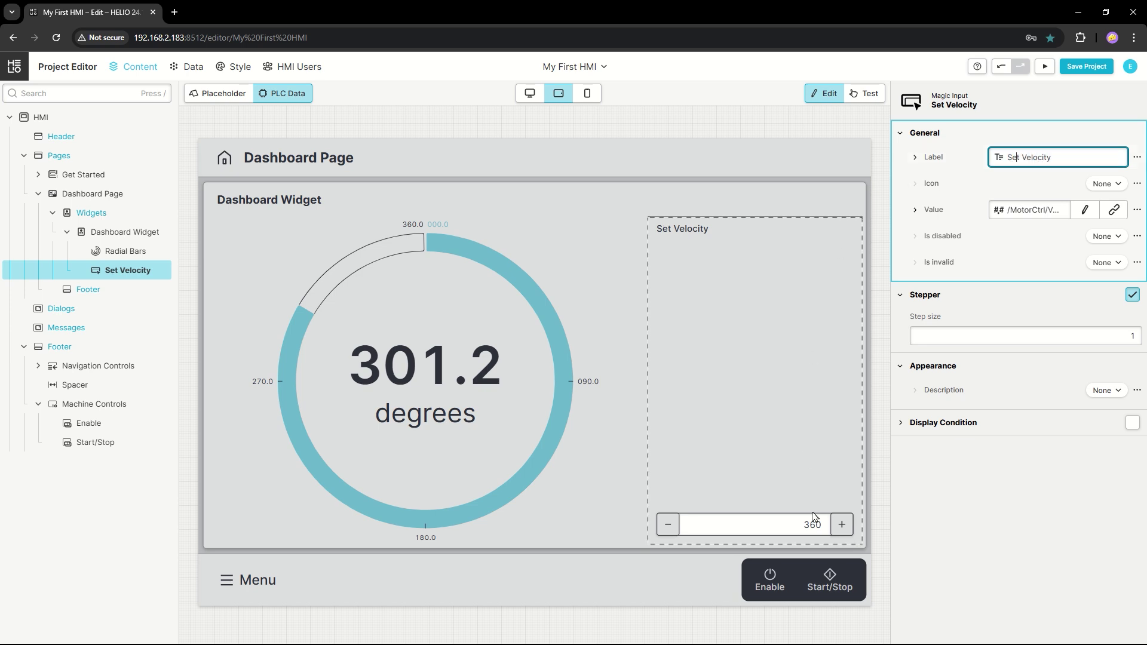
# Start the motor in Test mode and set its velocity to 100 with the Set Velocity input.
pyautogui.click(871, 95)
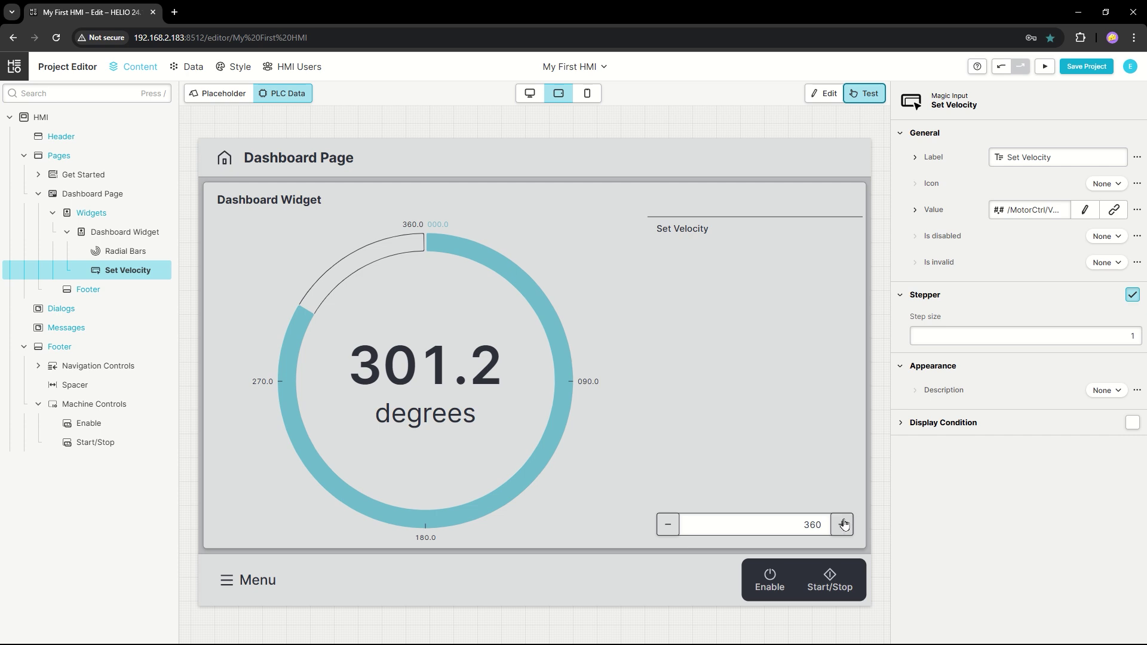
pyautogui.click(832, 583)
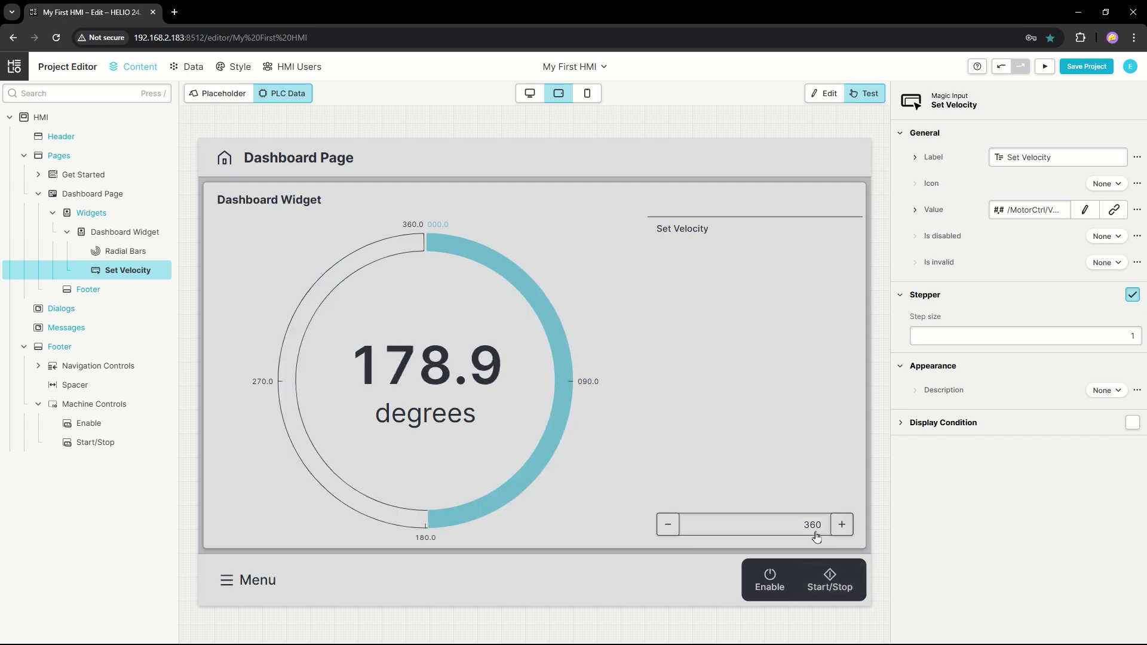
pyautogui.doubleClick(812, 533)
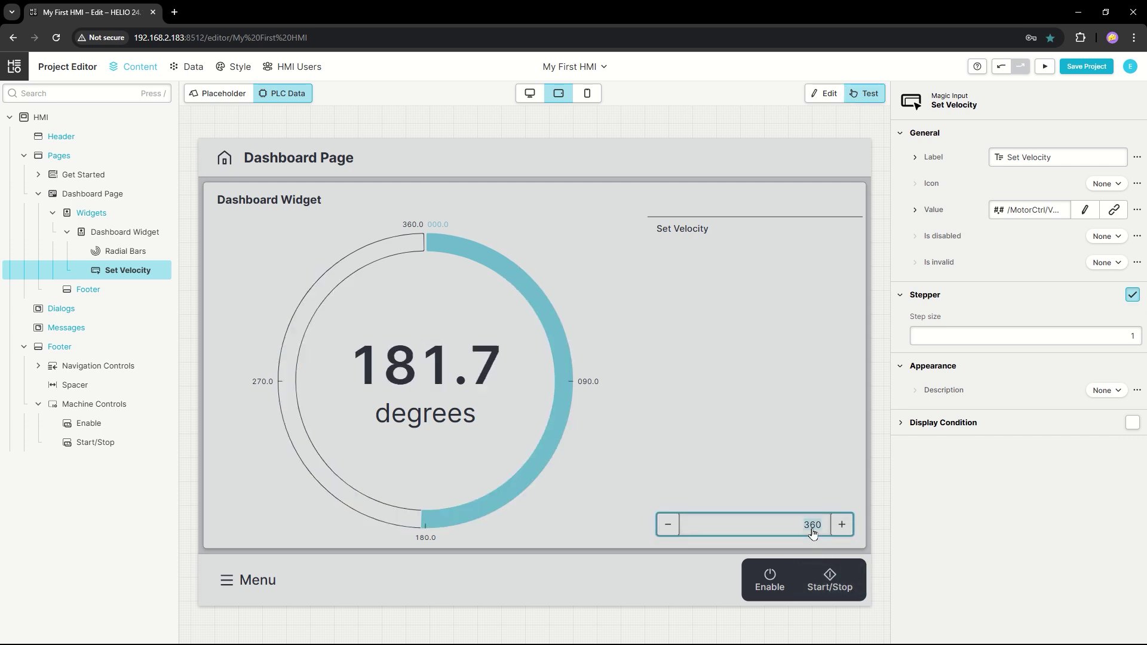
pyautogui.write('100')
pyautogui.press('Return')
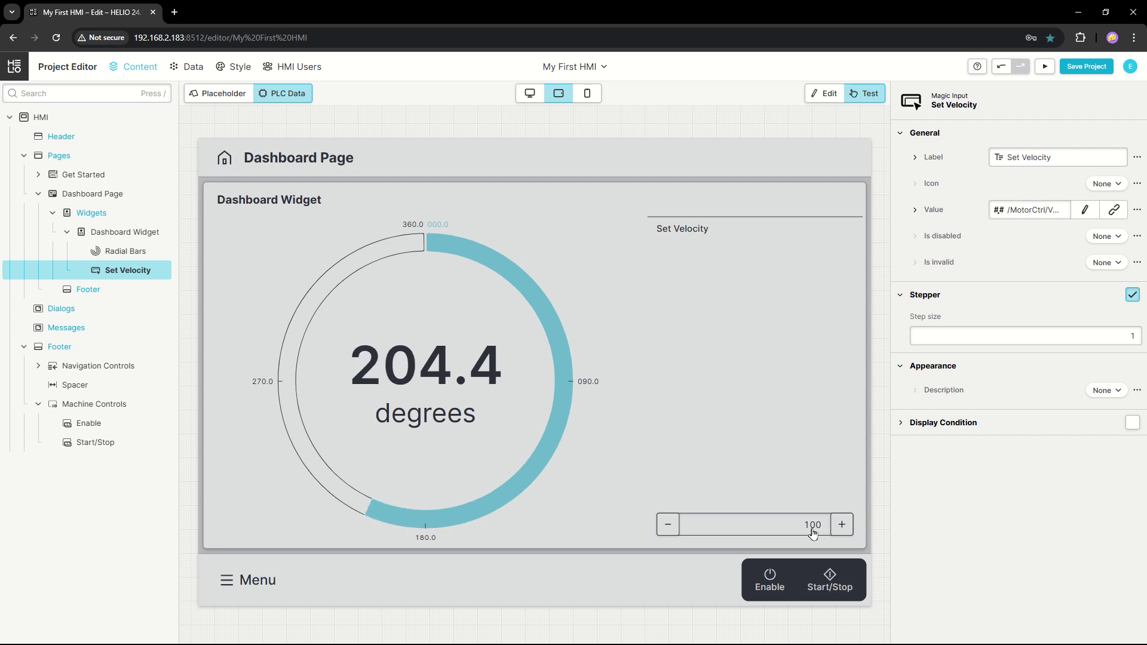
# Test the Set Velocity input with 1000 and again with 100 while the motor runs, and stop the motor.
pyautogui.click(812, 533)
pyautogui.write('1000')
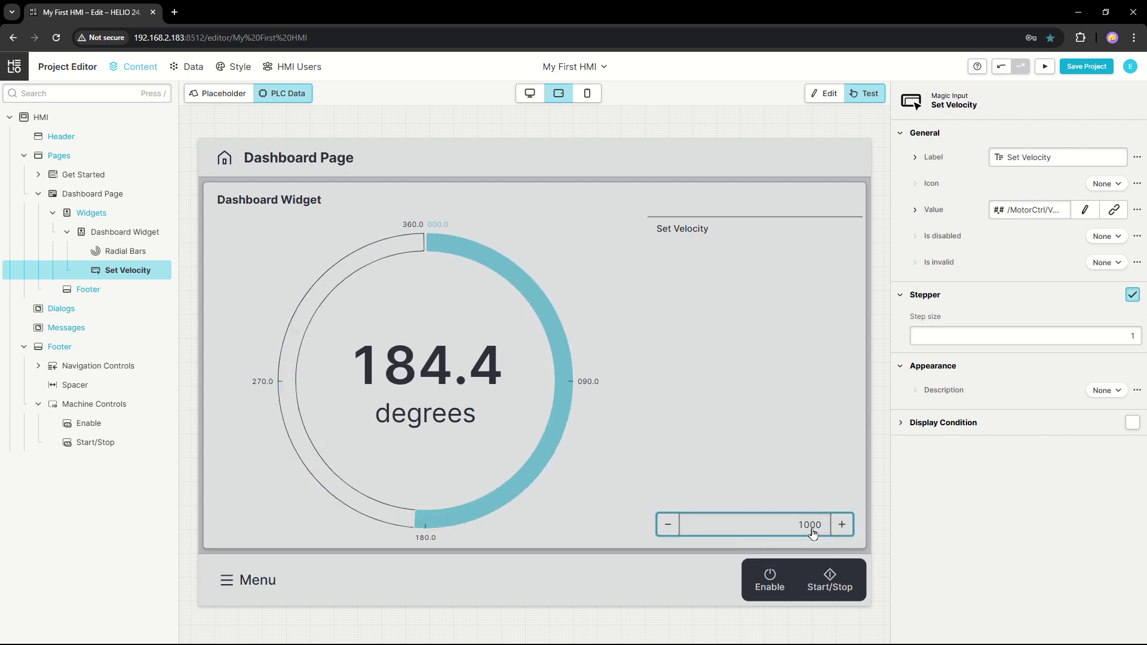
pyautogui.press('Return')
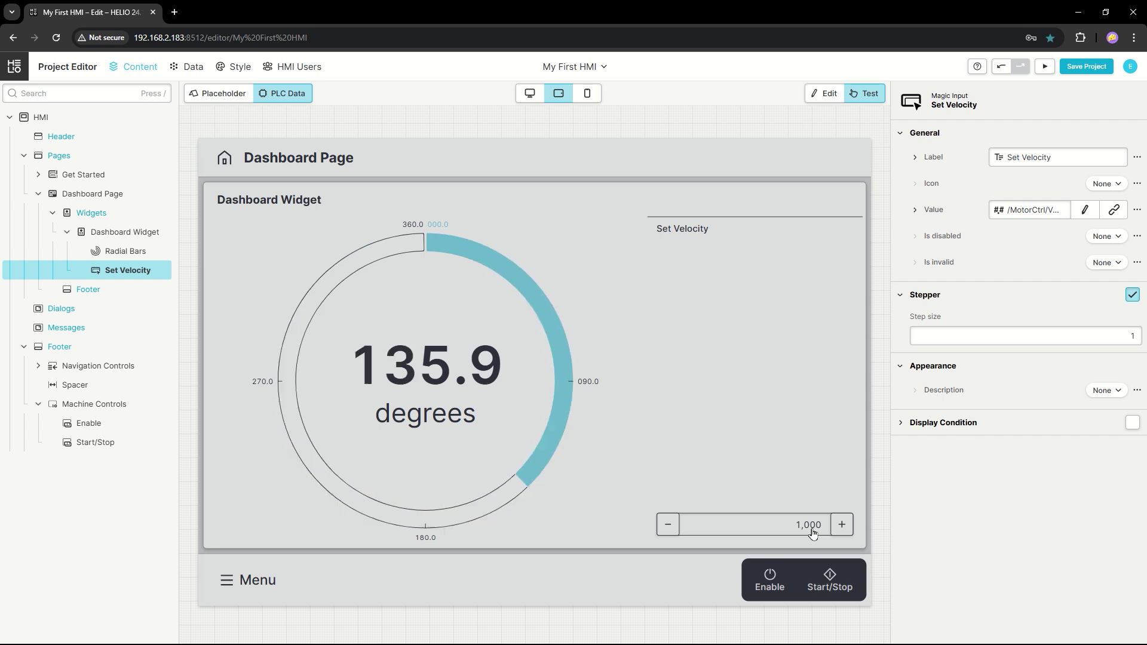
pyautogui.click(812, 532)
pyautogui.write('100')
pyautogui.press('Return')
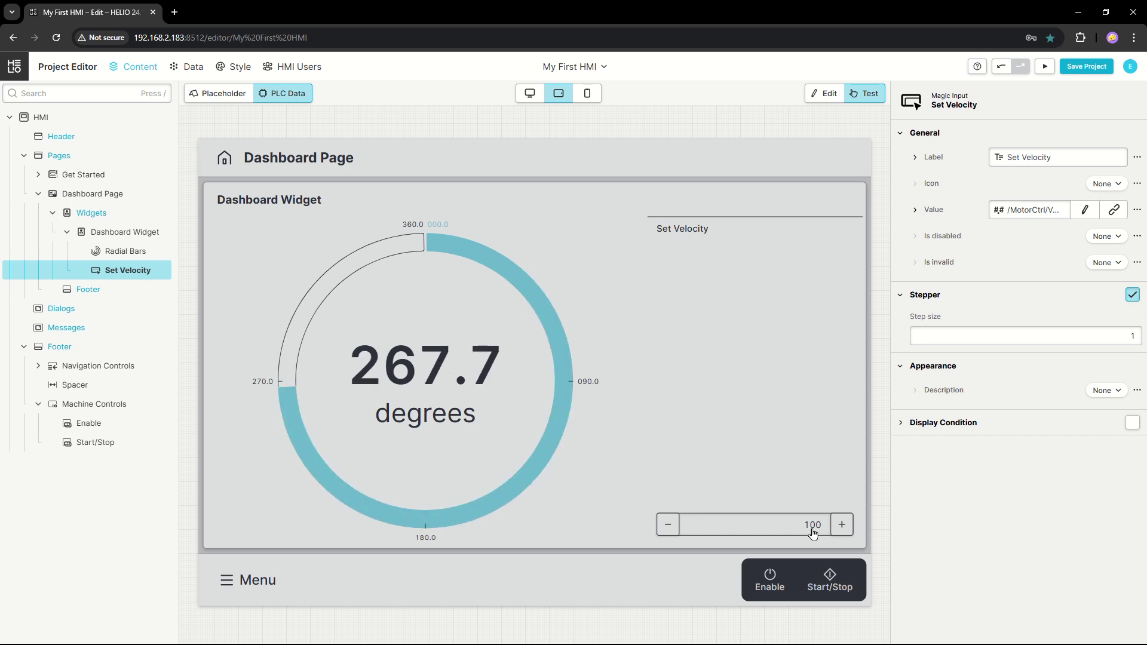
pyautogui.click(845, 591)
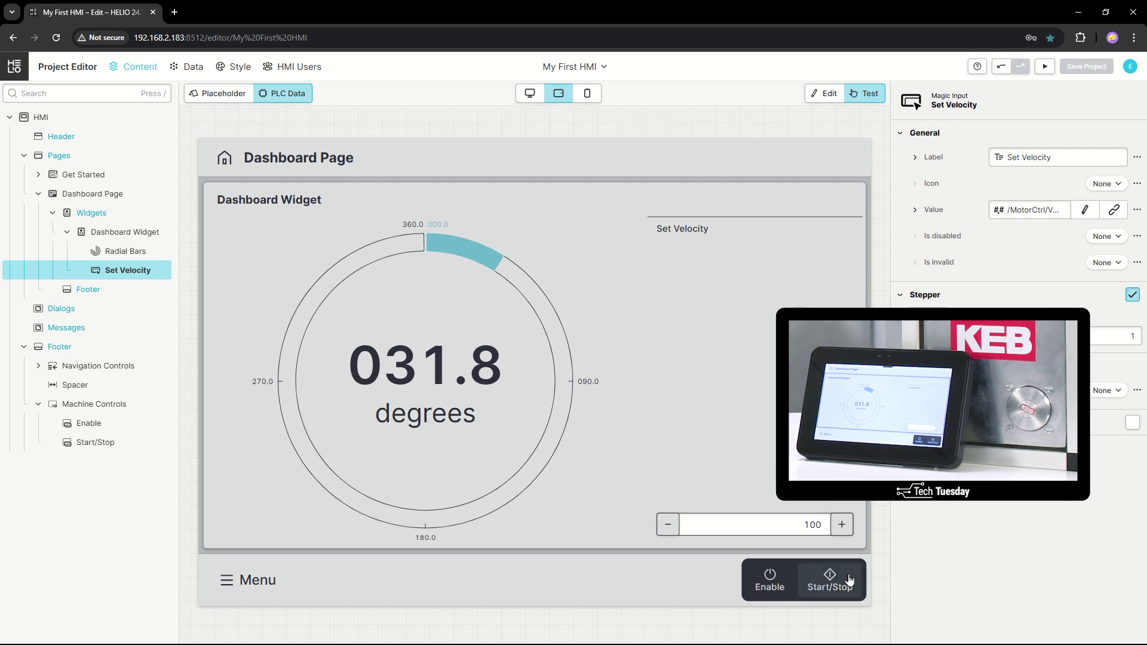
# Start the motor again and try velocities of 360, 1,000 and 100 with the Set Velocity input.
pyautogui.click(849, 579)
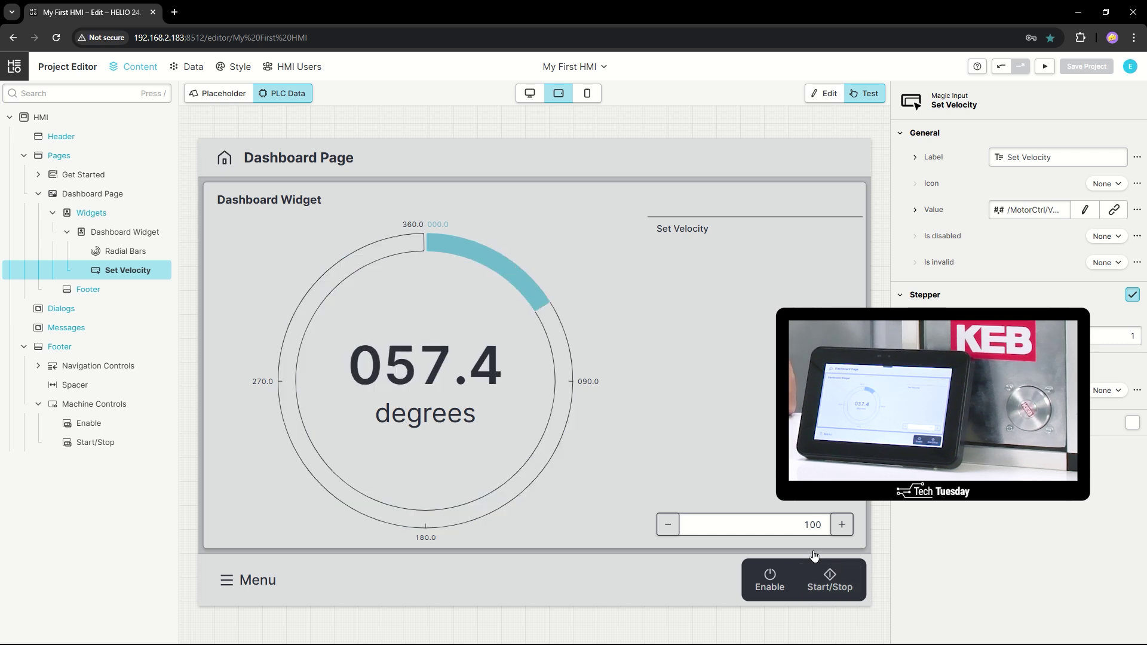
pyautogui.write('360')
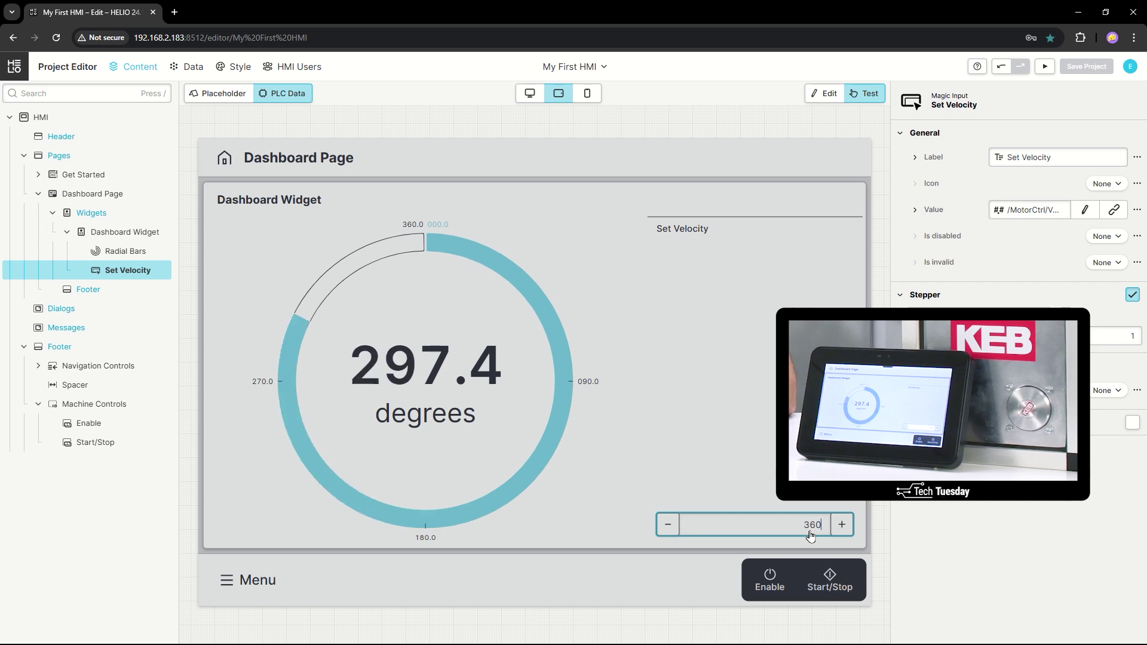
pyautogui.press('Return')
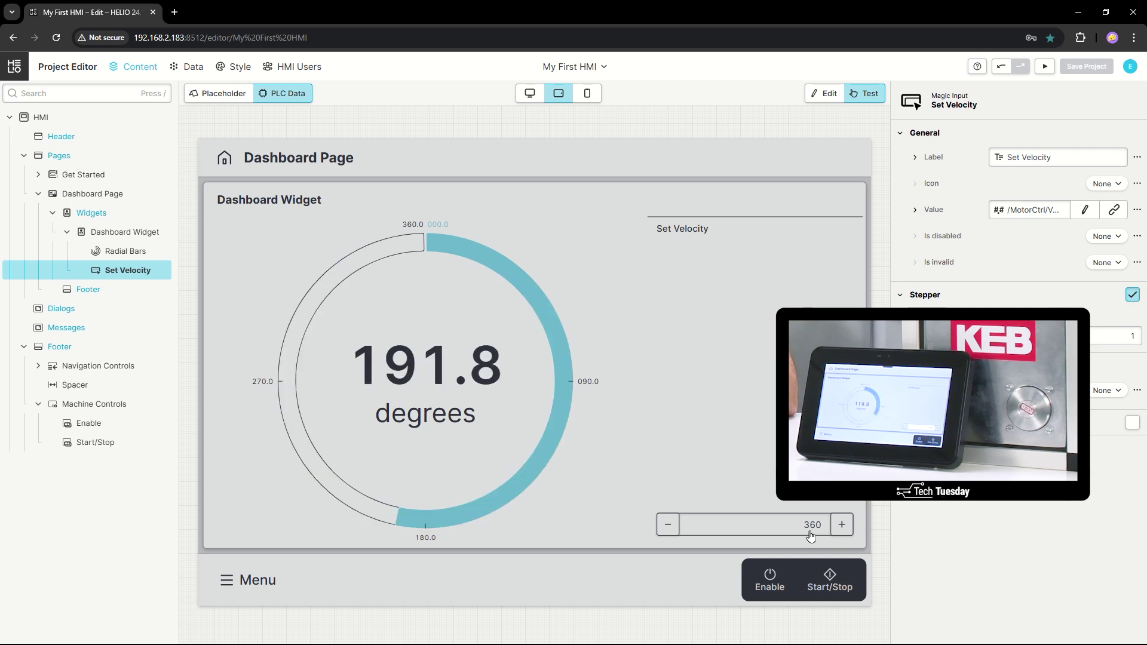
pyautogui.doubleClick(810, 534)
pyautogui.write('1')
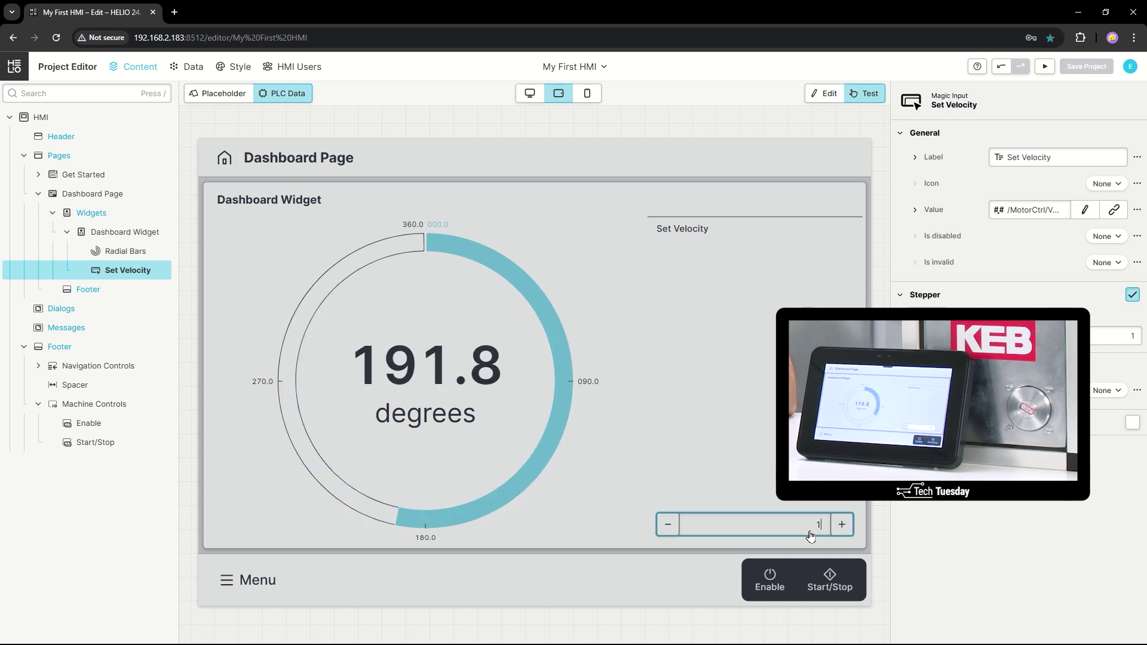
pyautogui.write(',00000')
pyautogui.press('Return')
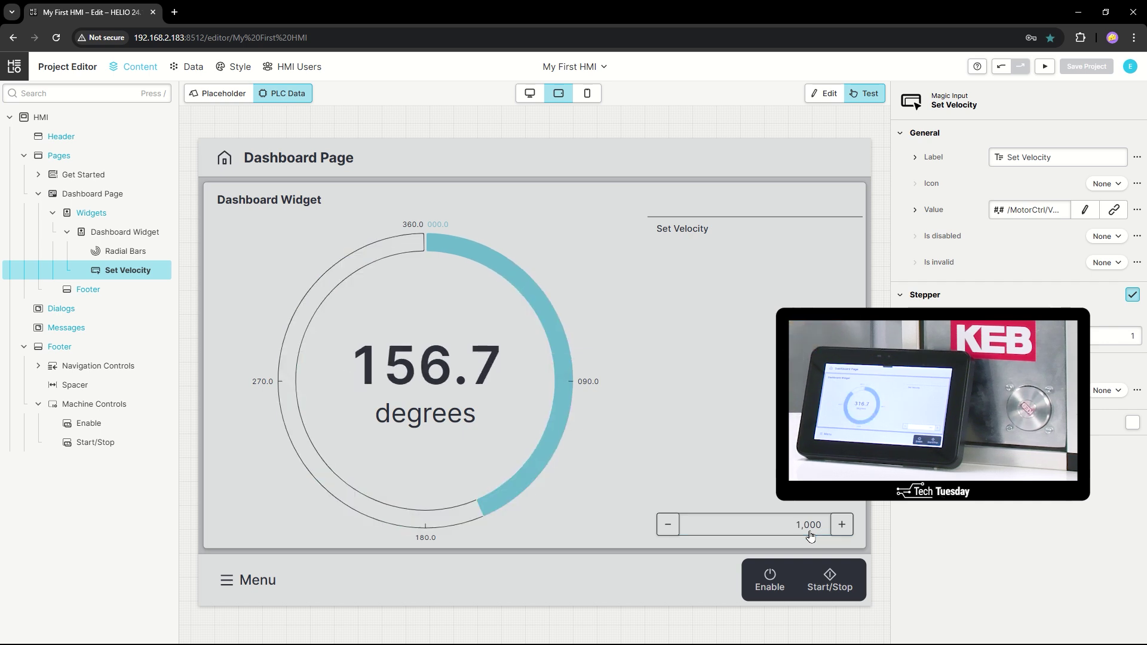
pyautogui.doubleClick(809, 533)
pyautogui.write('100')
pyautogui.press('Return')
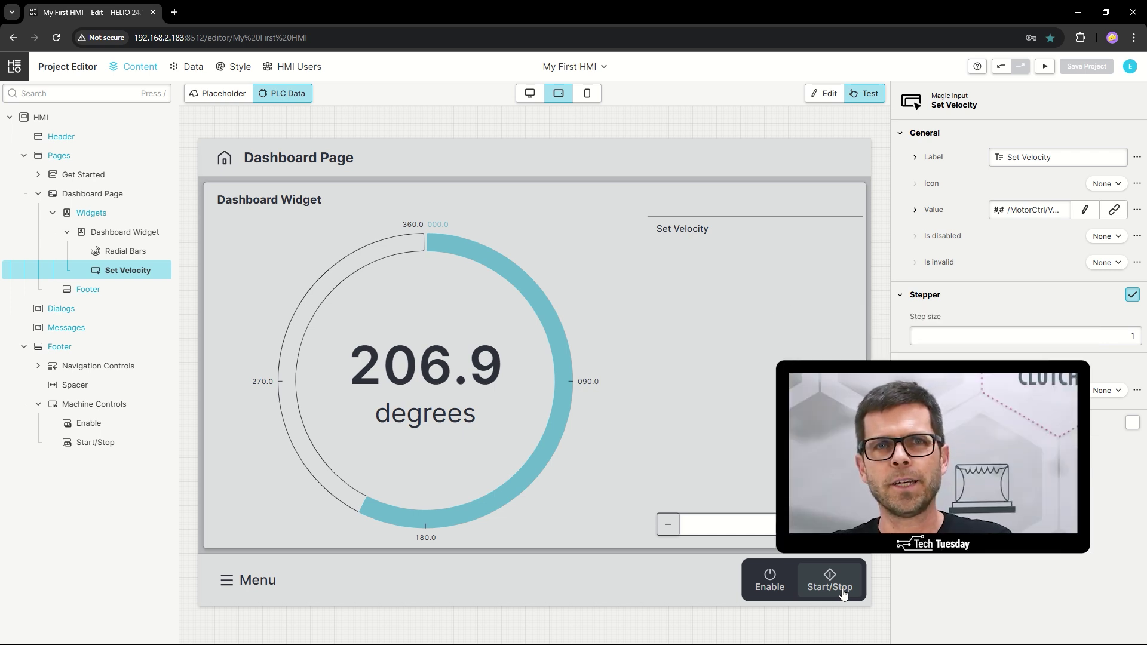
# Clear the position search in the HMI data and look through MotorCtrl's variables, including Jerk.
pyautogui.click(199, 72)
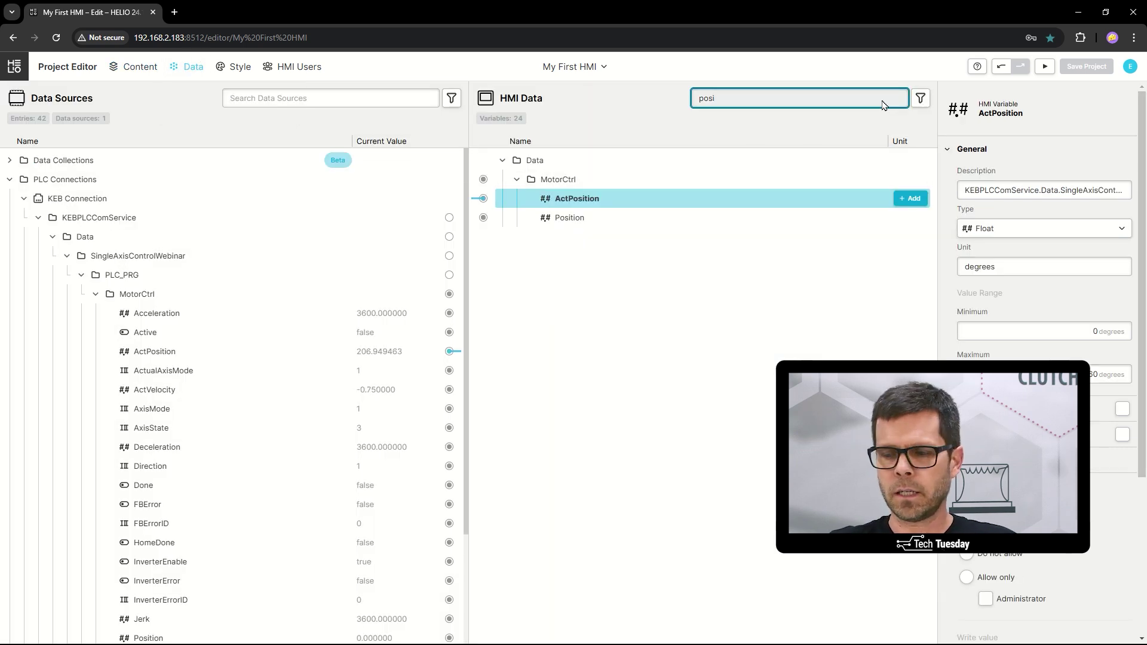
pyautogui.press('BackSpace')
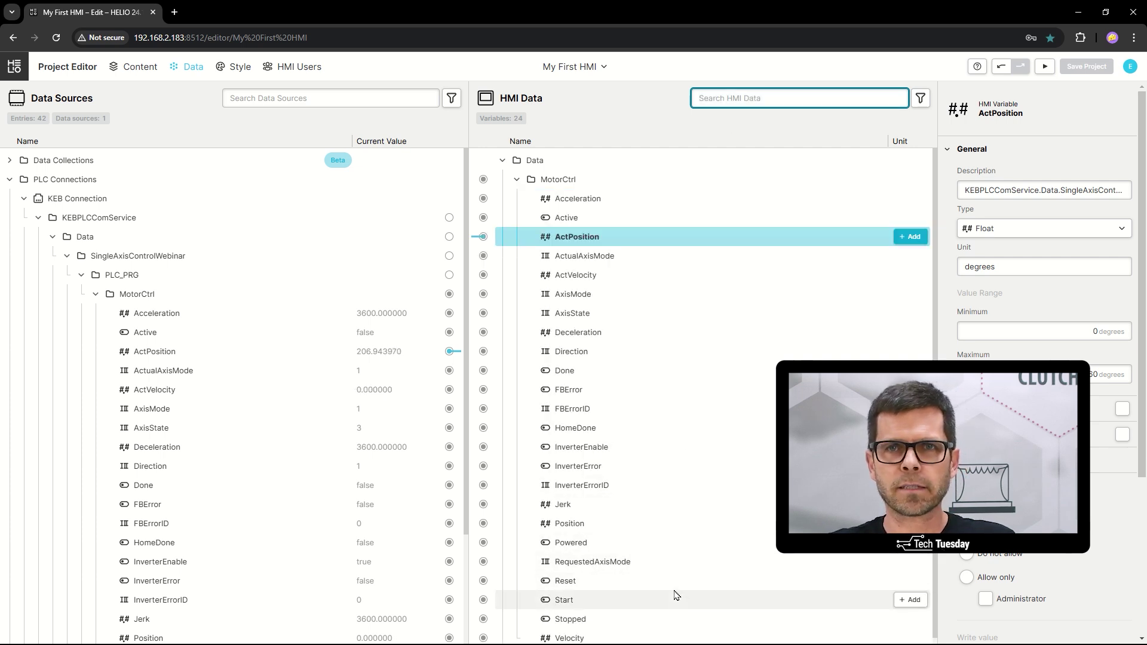
pyautogui.click(657, 504)
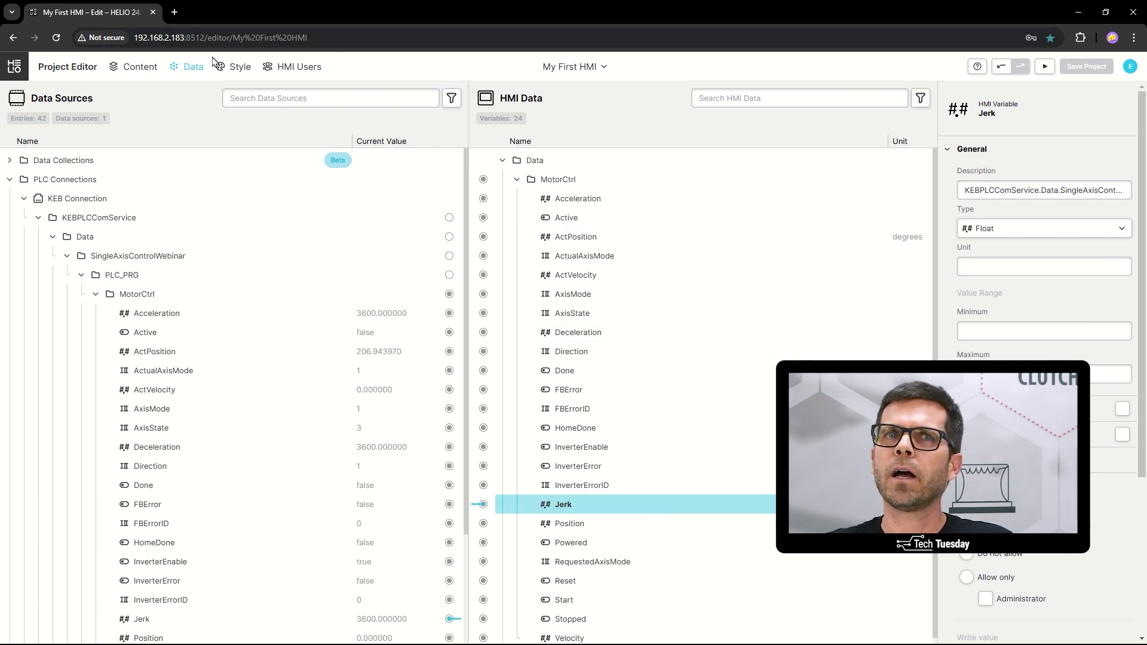
# Add a Value Bar element to the Dashboard Widget on the Dashboard Page.
pyautogui.click(125, 75)
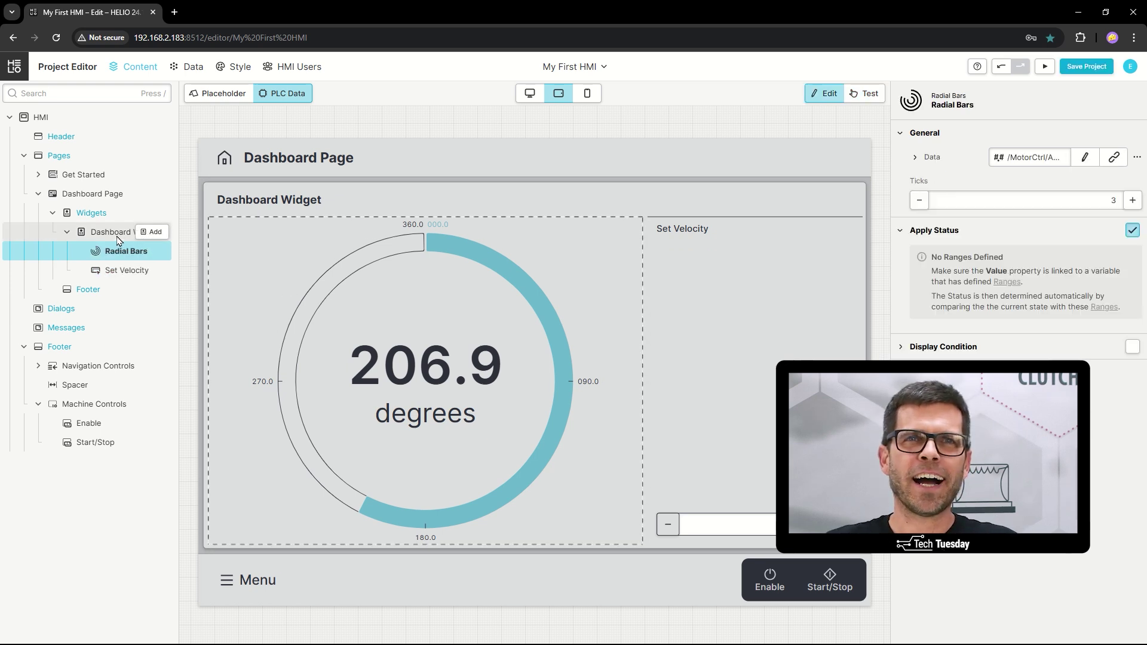
pyautogui.click(110, 235)
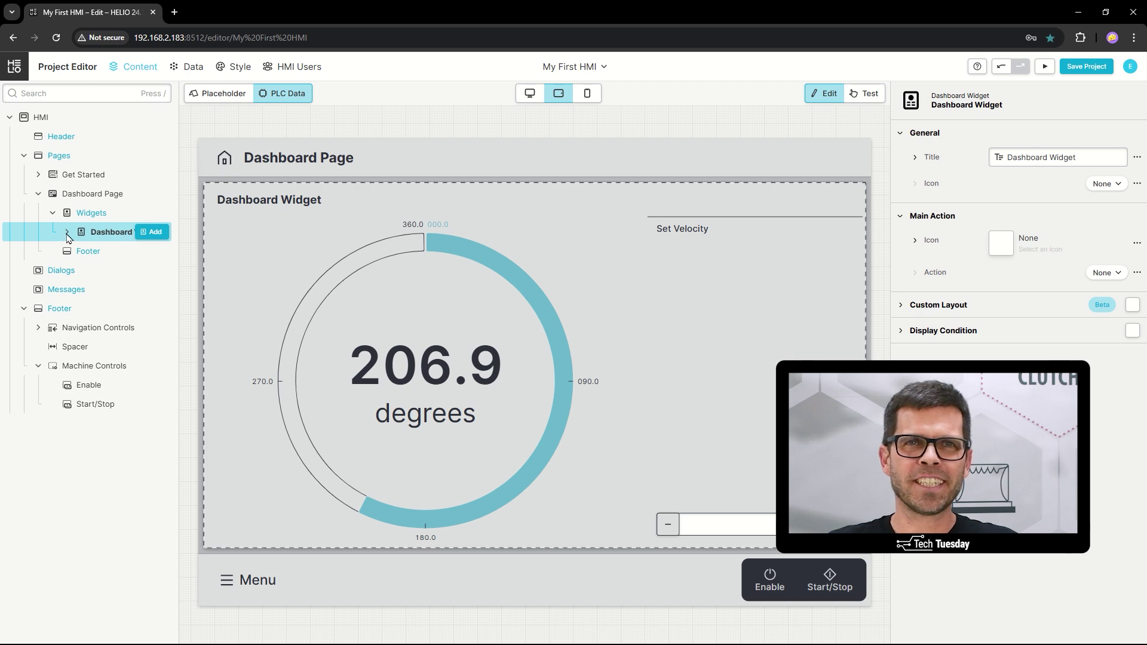
pyautogui.click(97, 238)
pyautogui.rightClick(97, 237)
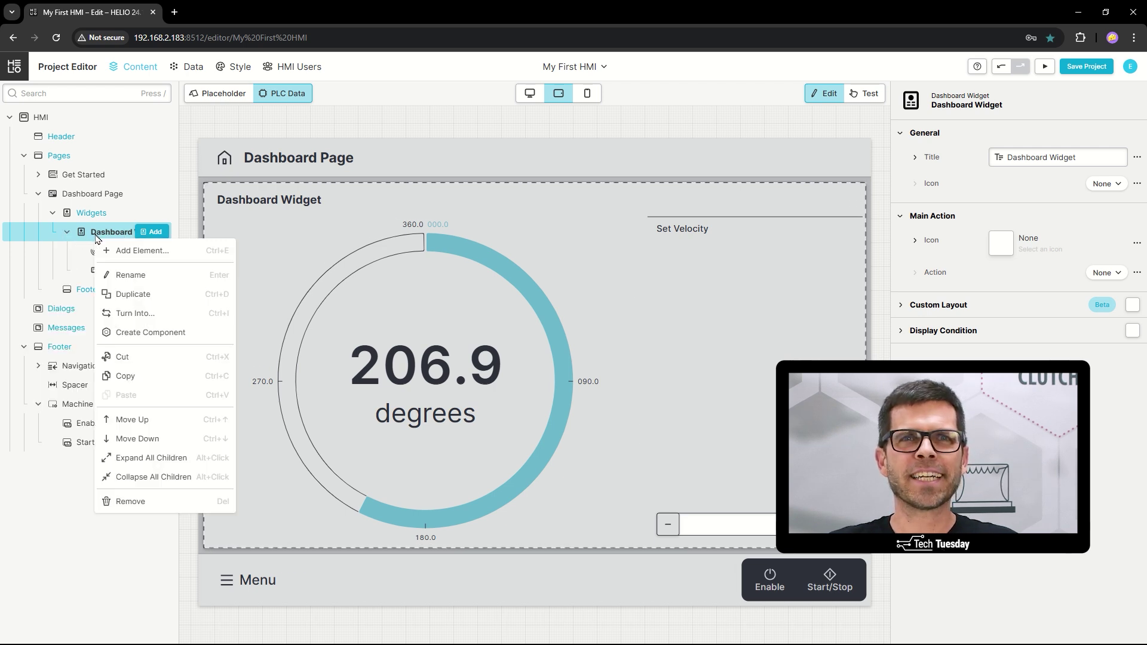
pyautogui.click(141, 252)
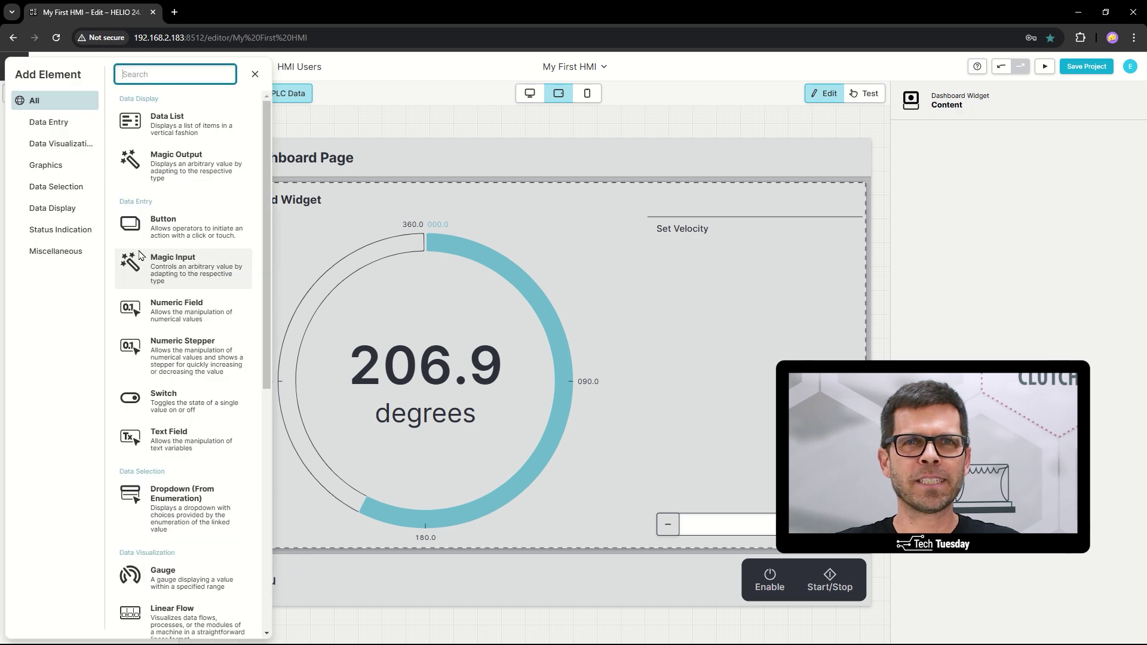
pyautogui.write('bar')
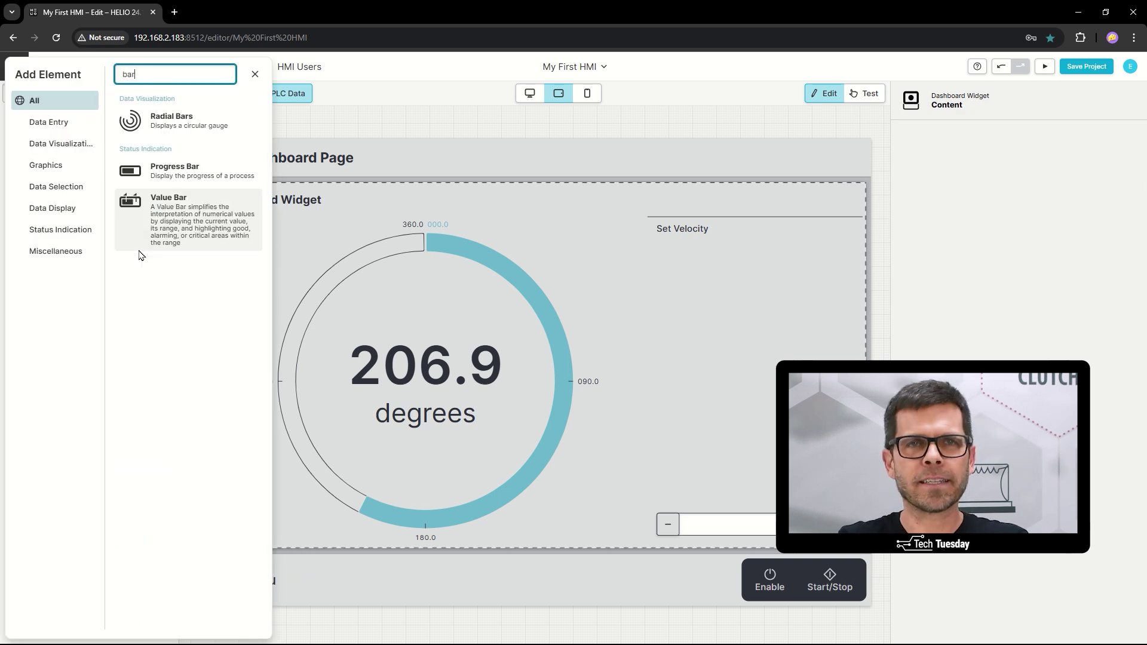
pyautogui.click(145, 240)
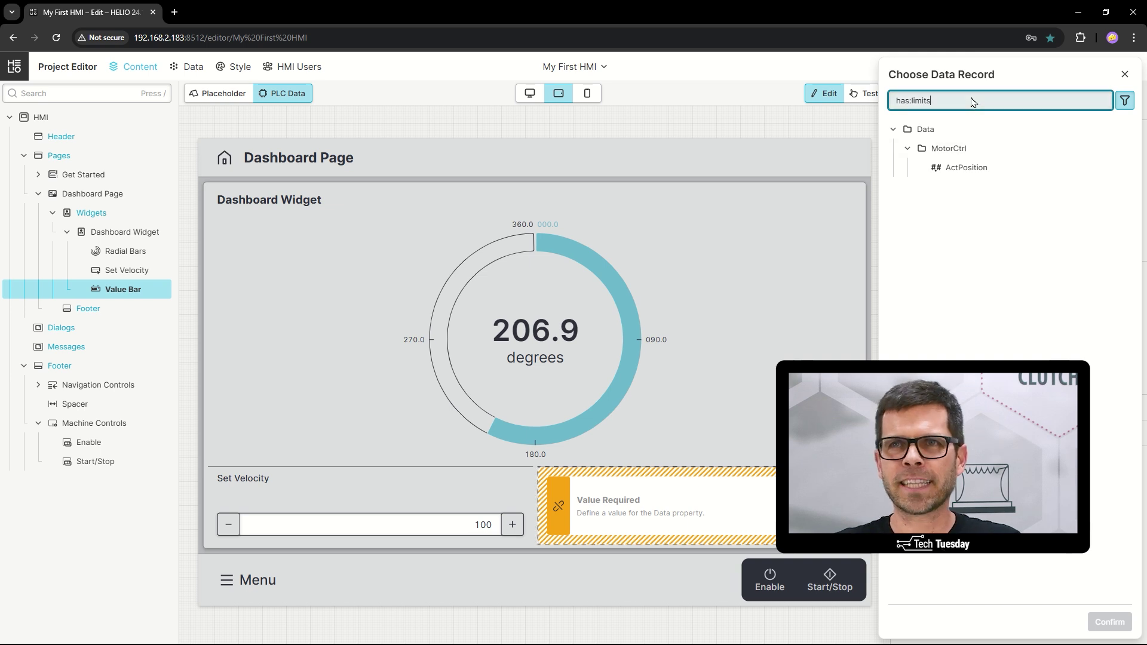
# Link the Value Bar's value to MotorCtrl's ActVelocity variable.
pyautogui.press('BackSpace')
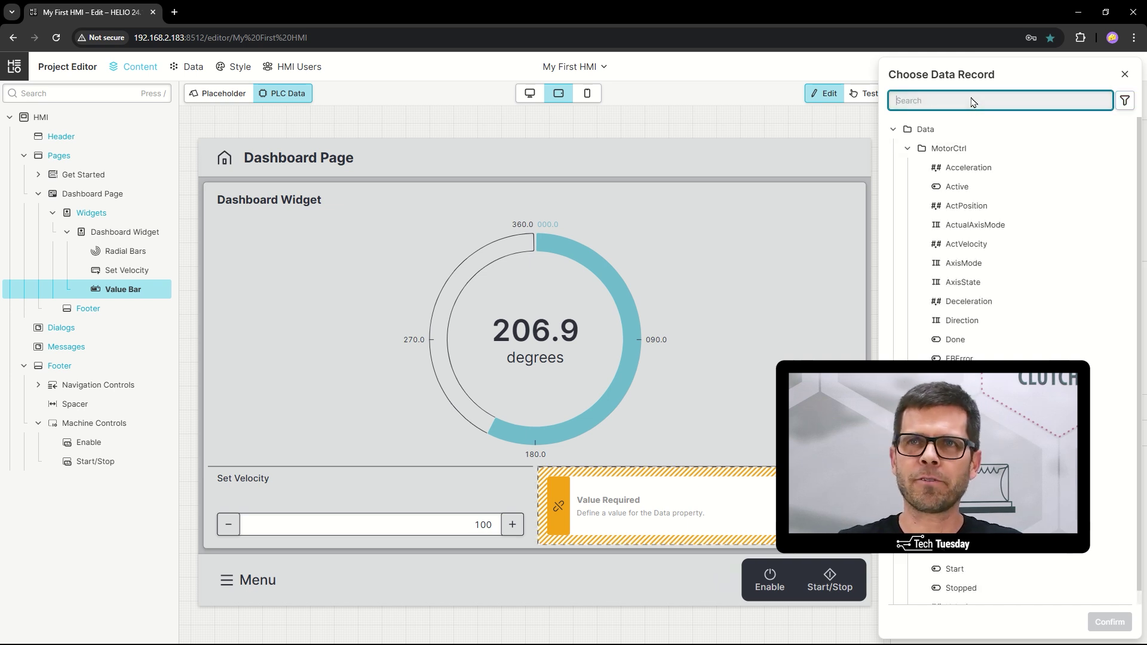
pyautogui.write('v')
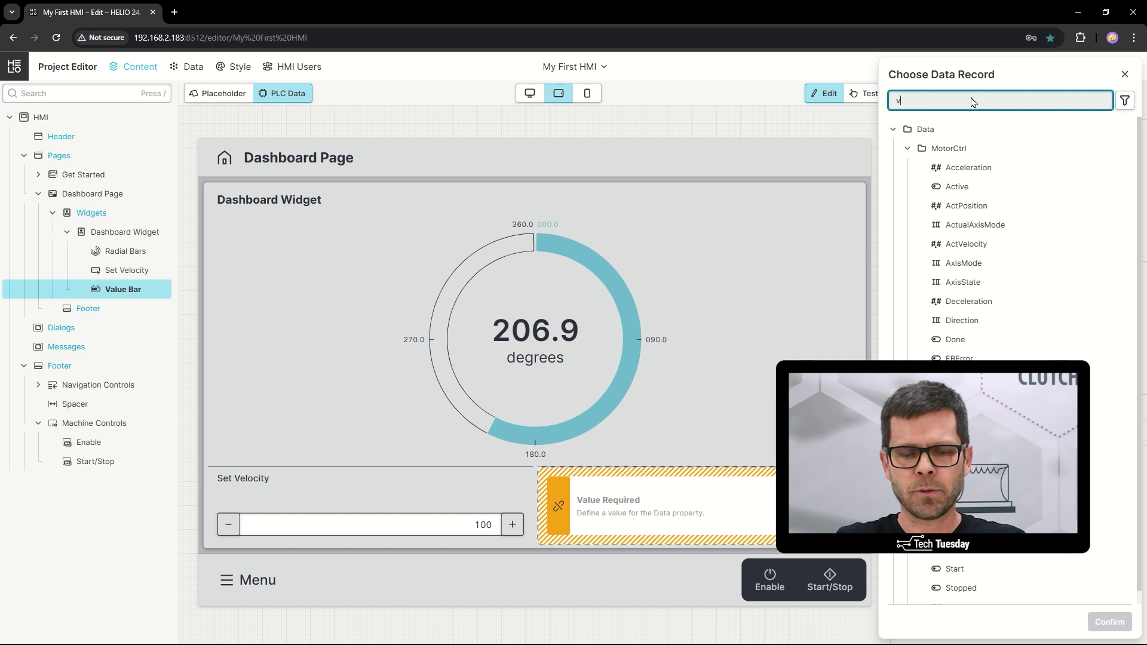
pyautogui.write('elo')
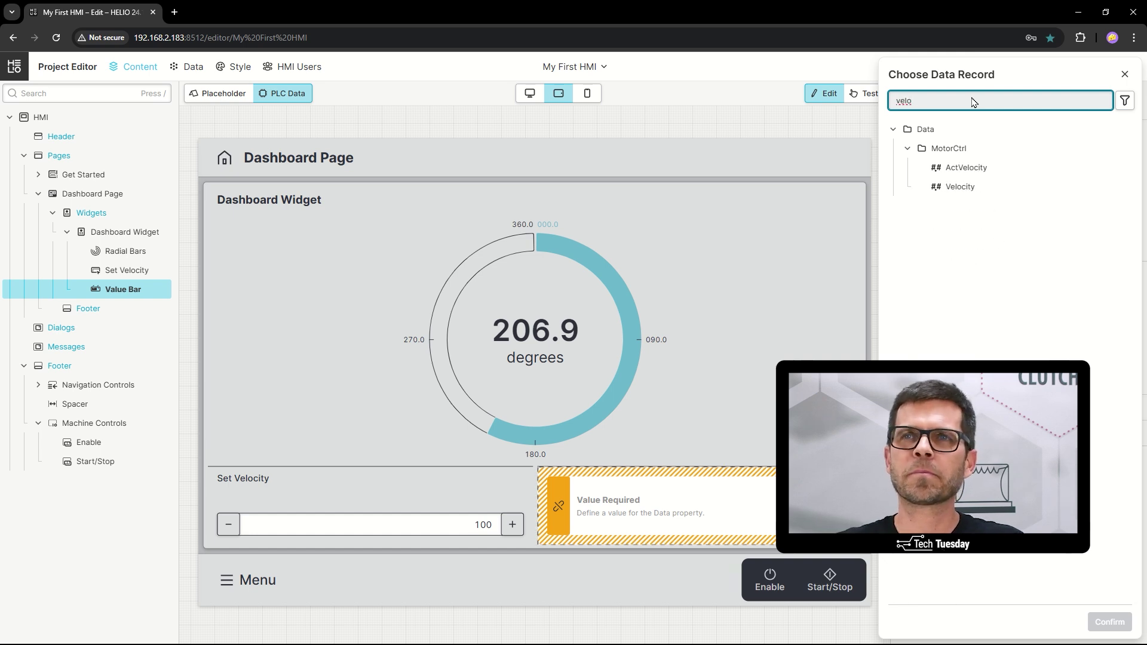
pyautogui.doubleClick(971, 167)
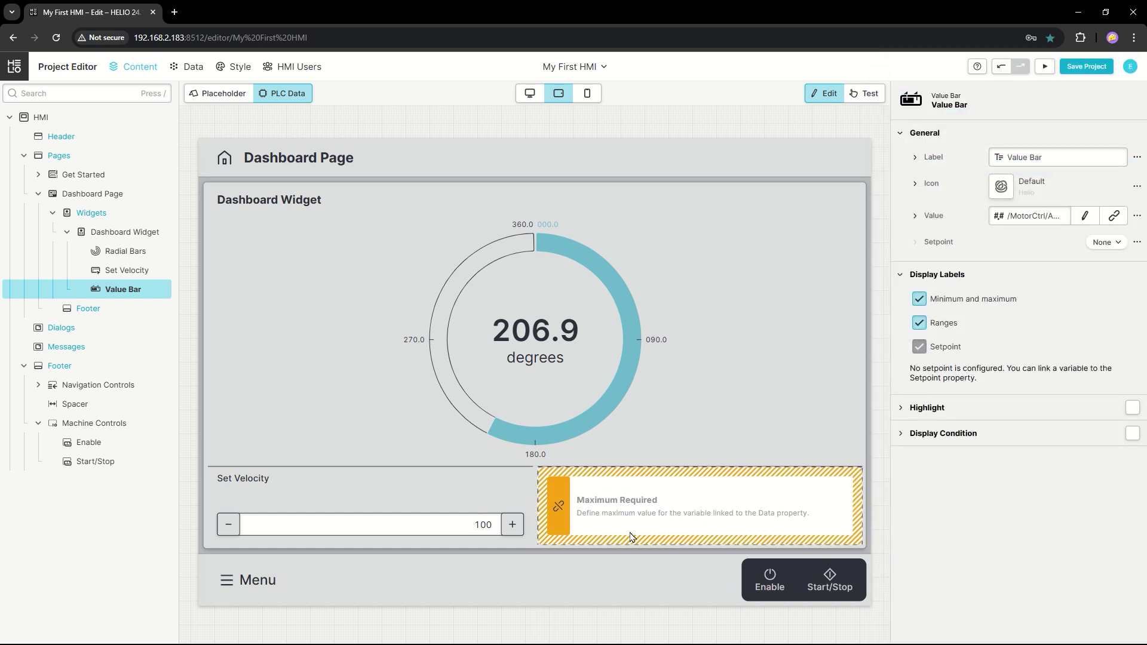
# Set the value range of the ActVelocity variable to a minimum of 0 and a maximum of 2000.
pyautogui.click(1085, 216)
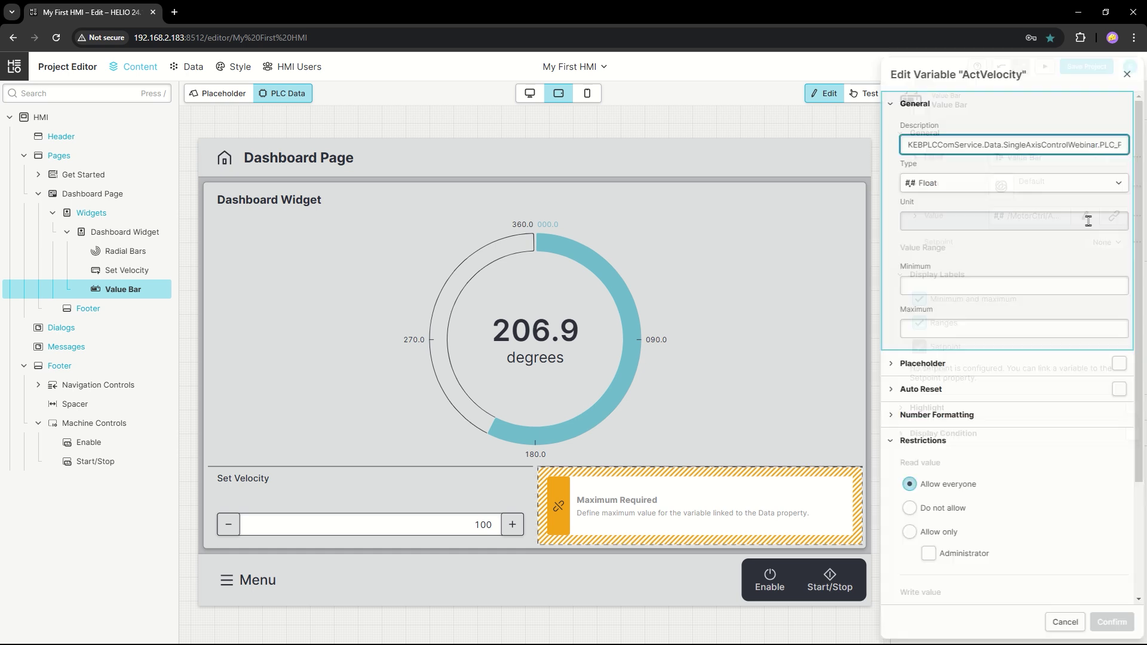
pyautogui.click(1081, 286)
pyautogui.write('0')
pyautogui.press('Tab')
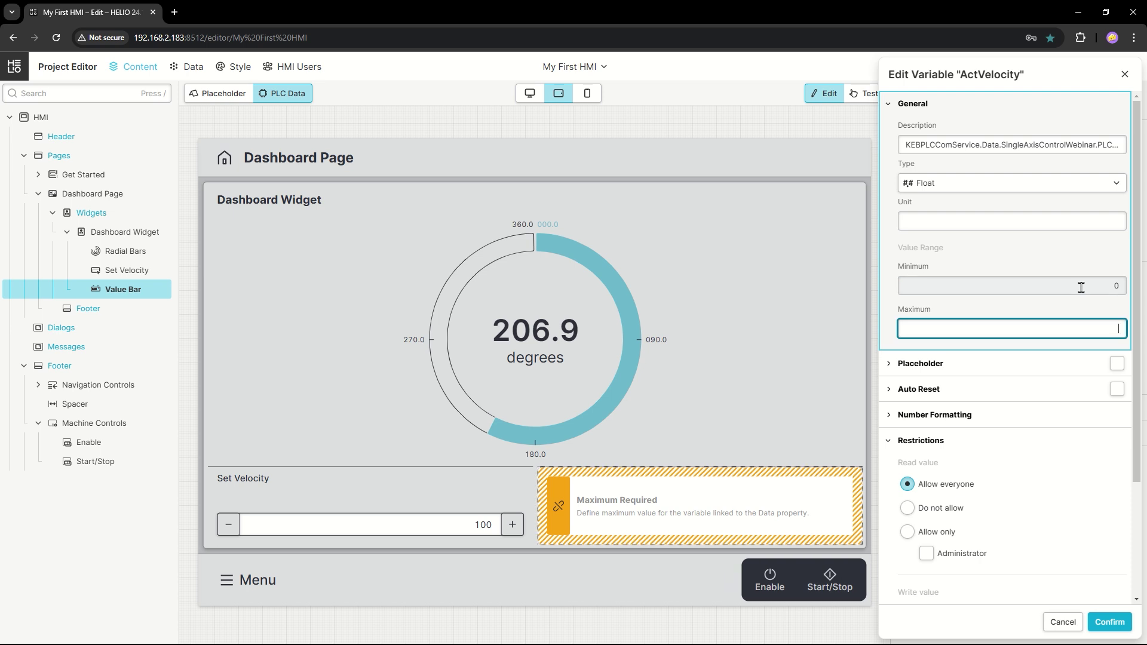
pyautogui.click(1119, 621)
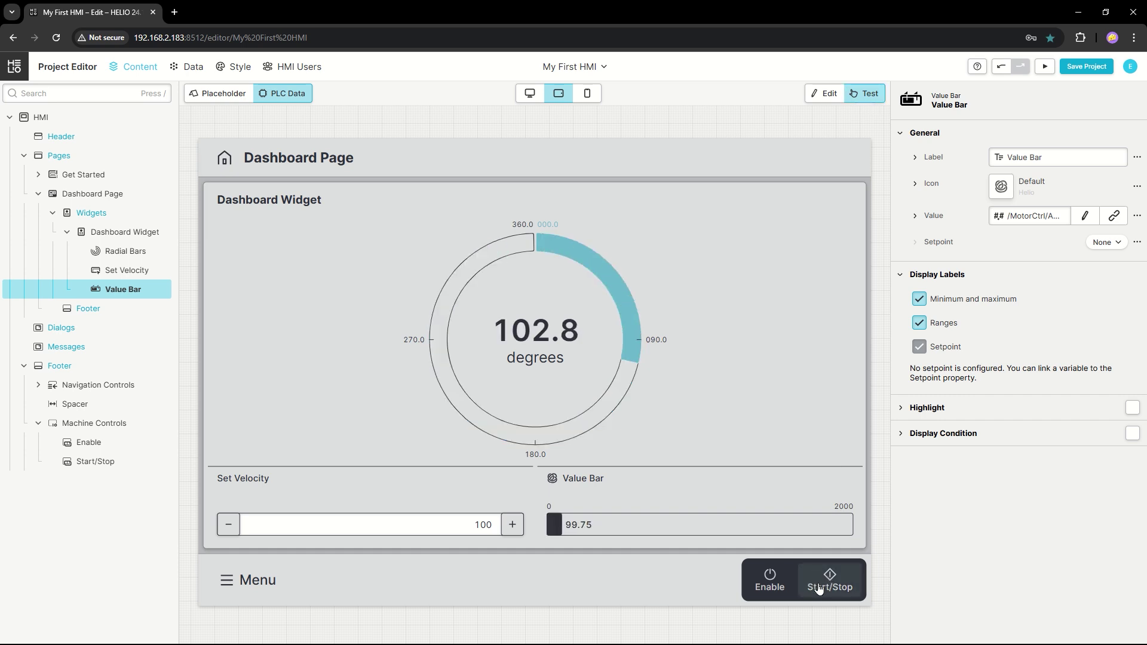
# Try the Value Bar with the motor running by setting the velocity to 360, 720 and 1,000.
pyautogui.doubleClick(477, 526)
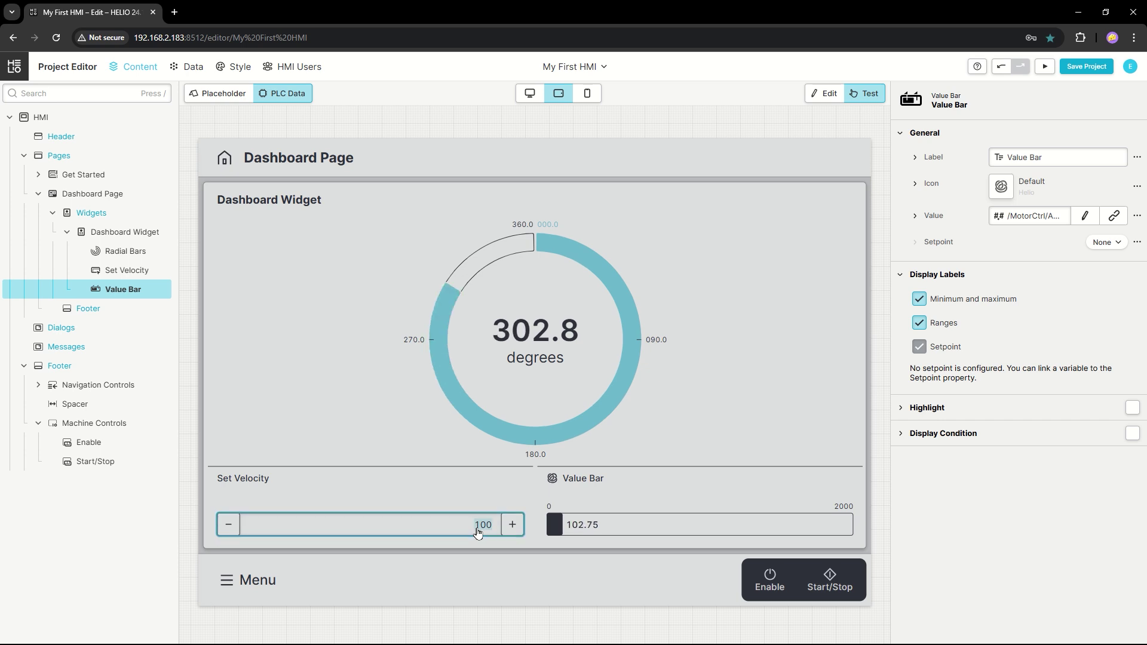
pyautogui.press('Return')
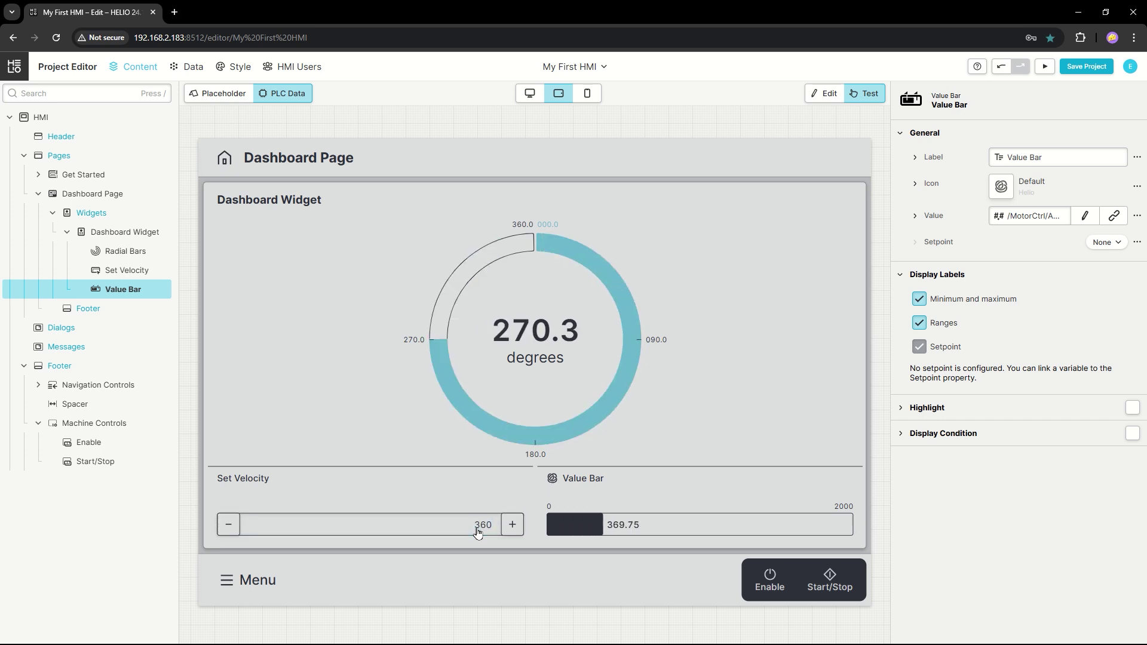
pyautogui.doubleClick(478, 525)
pyautogui.write('720')
pyautogui.press('Return')
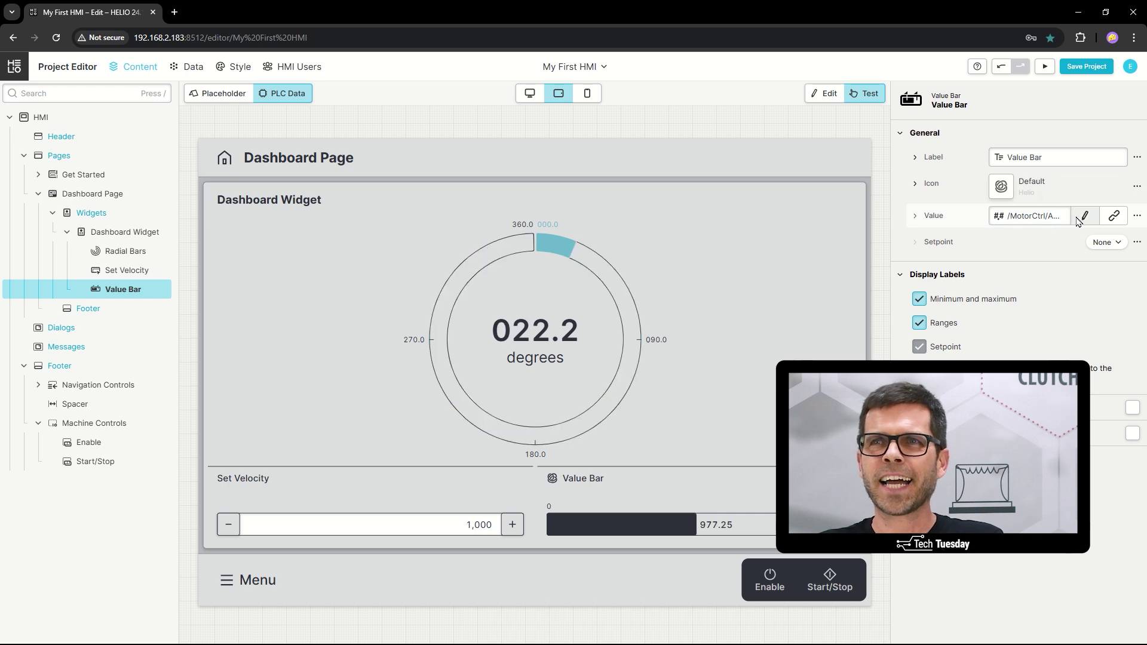
# Enable ranges for the ActVelocity variable and define a first range with upper bound 500 and status Good.
pyautogui.click(1085, 215)
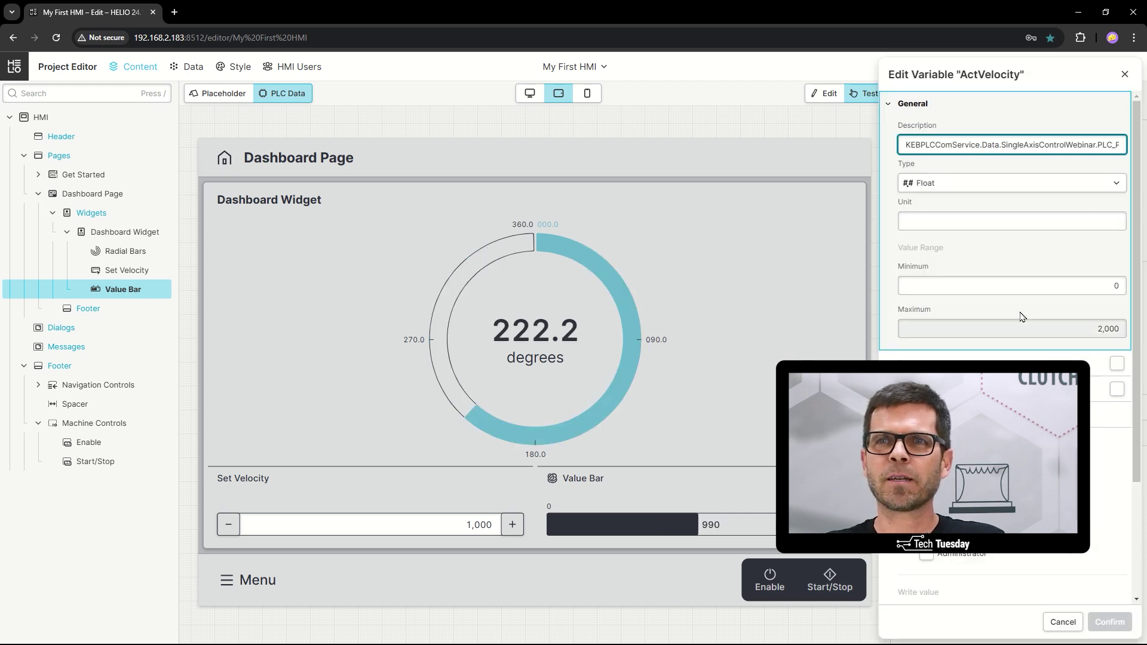
pyautogui.scroll(-1, 955, 382)
pyautogui.click(892, 383)
pyautogui.click(902, 466)
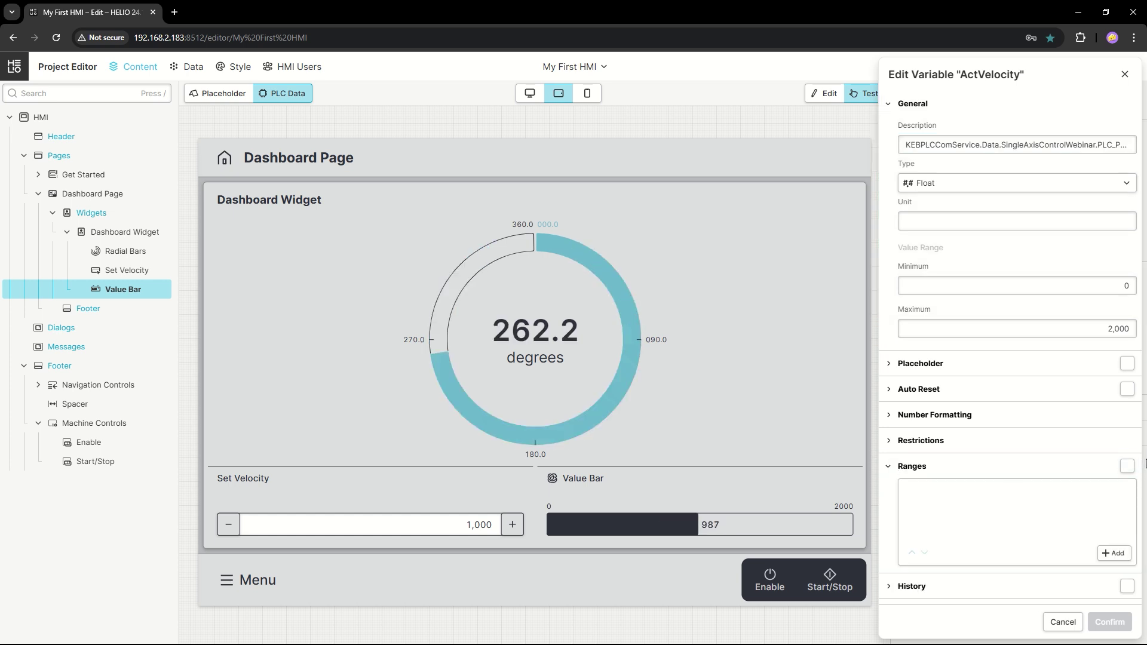
pyautogui.click(1126, 466)
pyautogui.scroll(-2, 1099, 454)
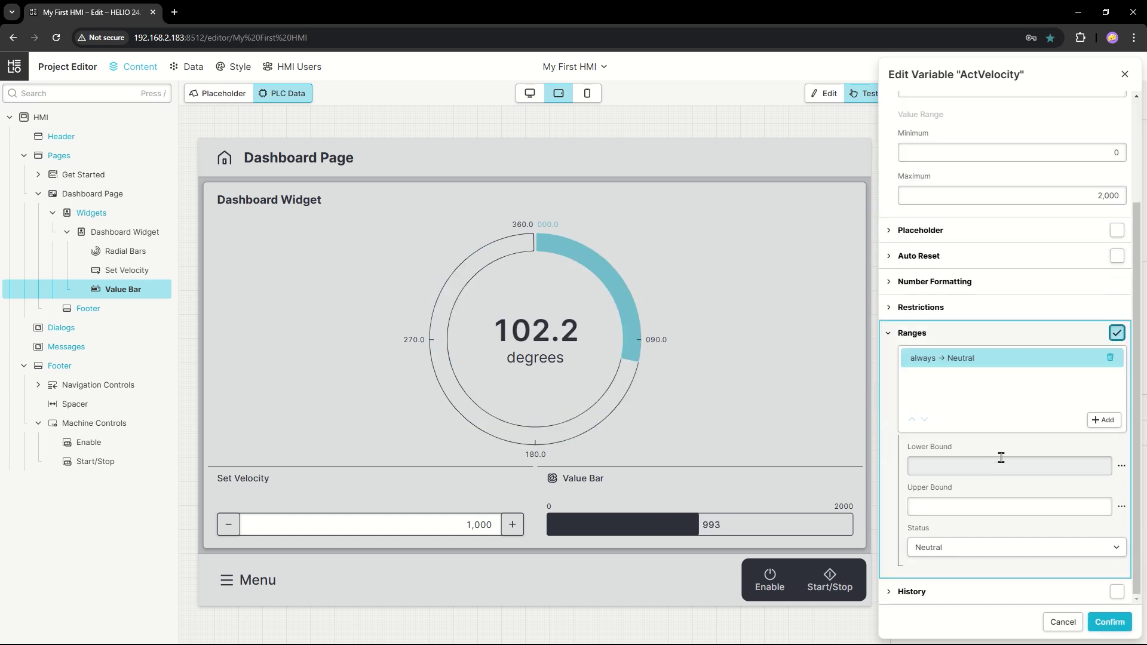
pyautogui.click(1025, 505)
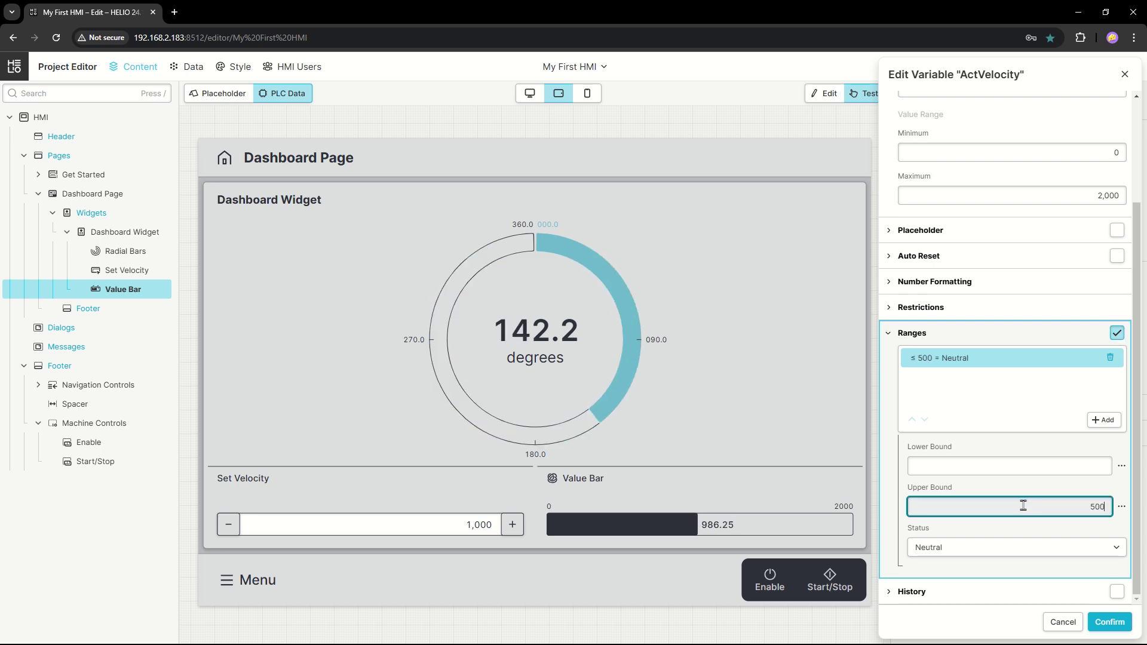
pyautogui.click(1035, 548)
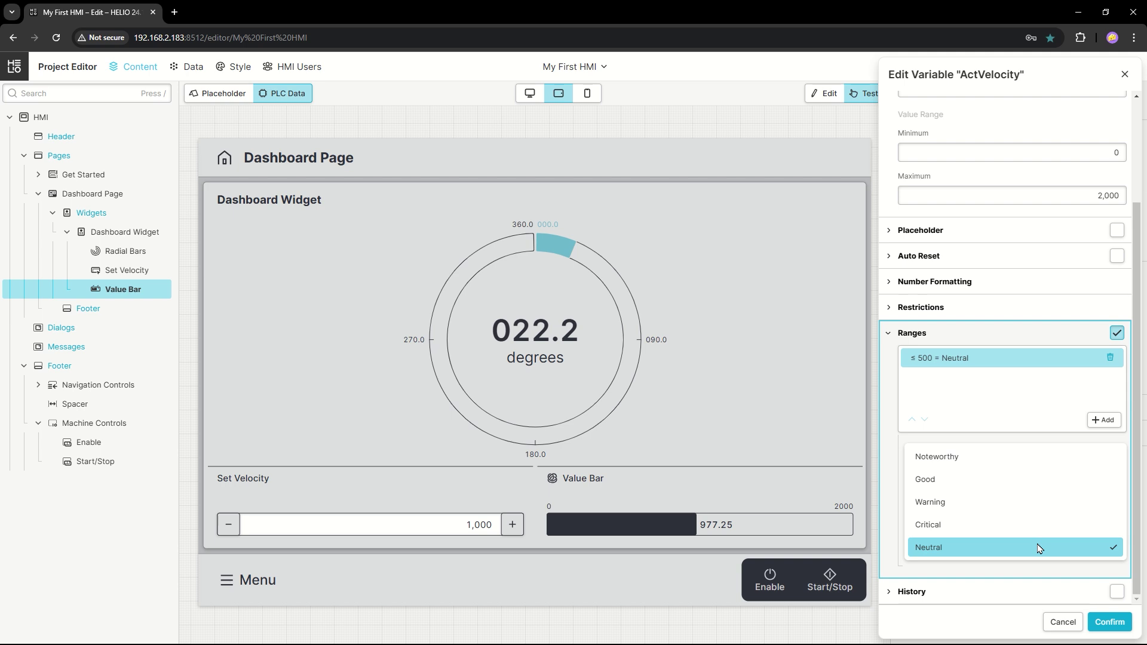
pyautogui.click(1016, 482)
# Add a second range to the ActVelocity variable with lower bound 500, upper bound 1000 and status Warning.
pyautogui.click(1102, 420)
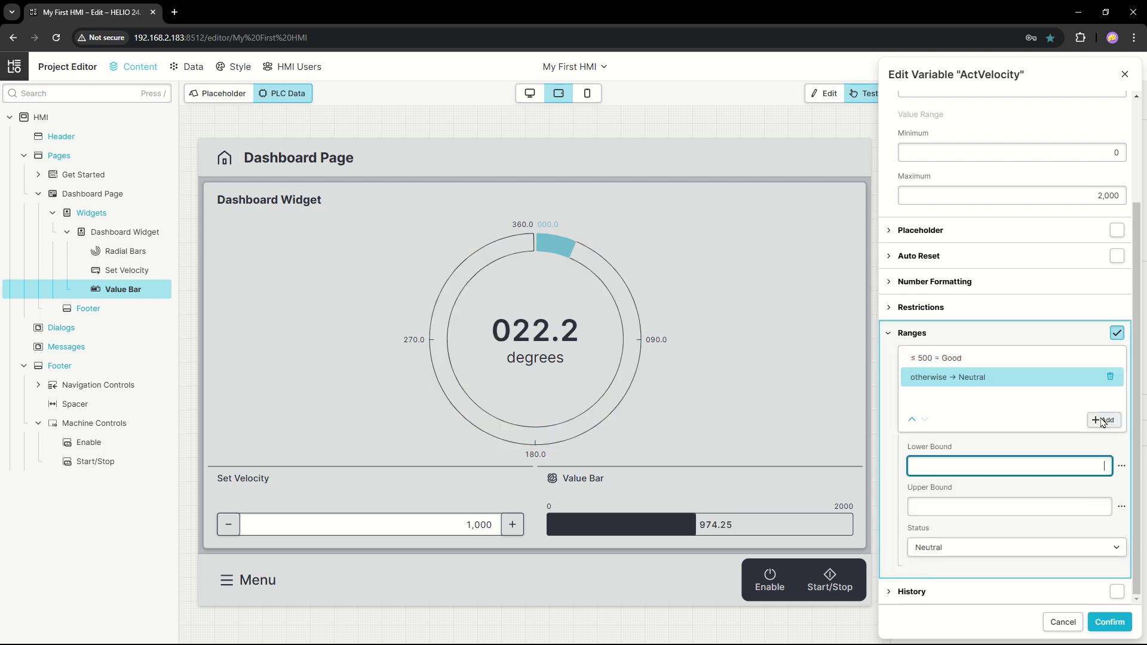
pyautogui.write('500')
pyautogui.press('Tab')
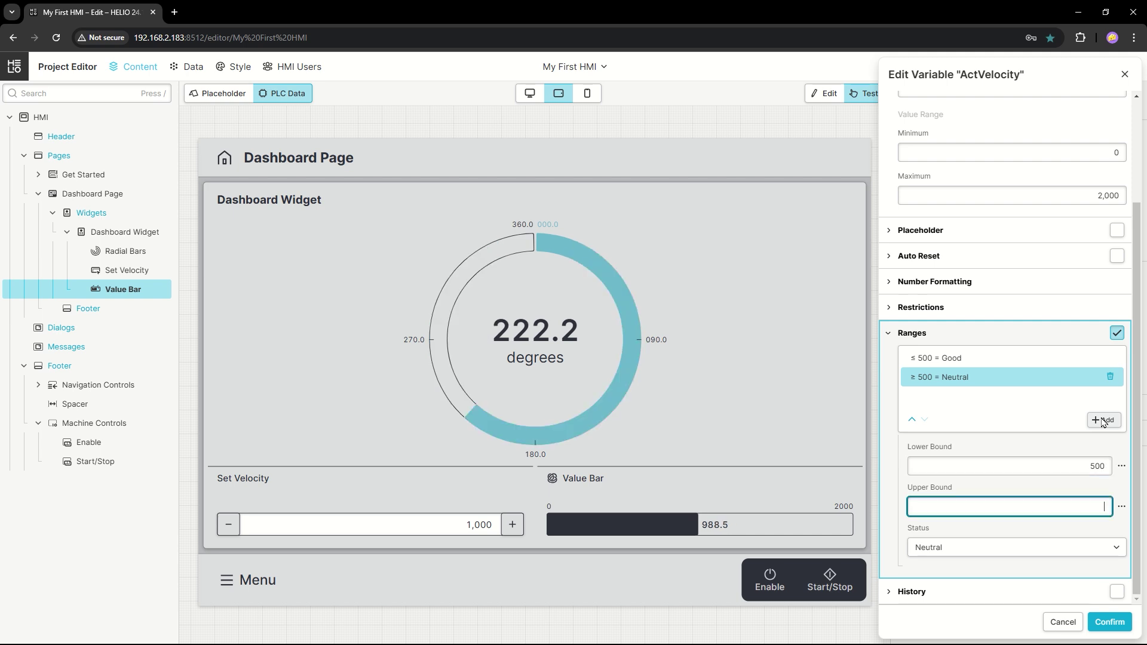
pyautogui.write('1000')
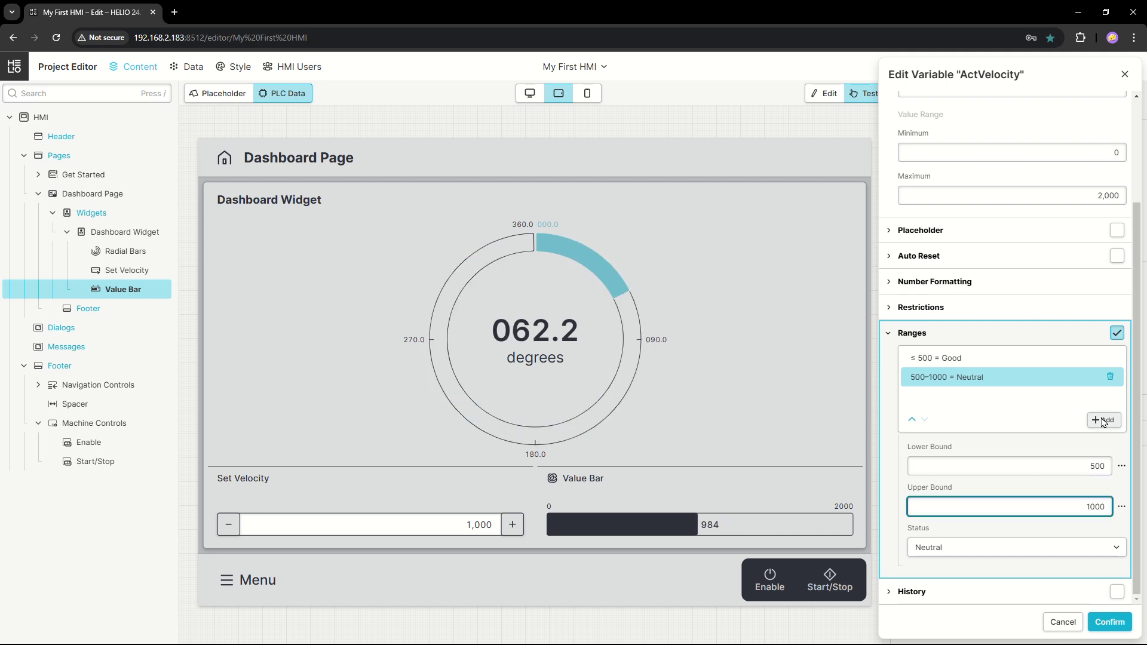
pyautogui.click(1063, 547)
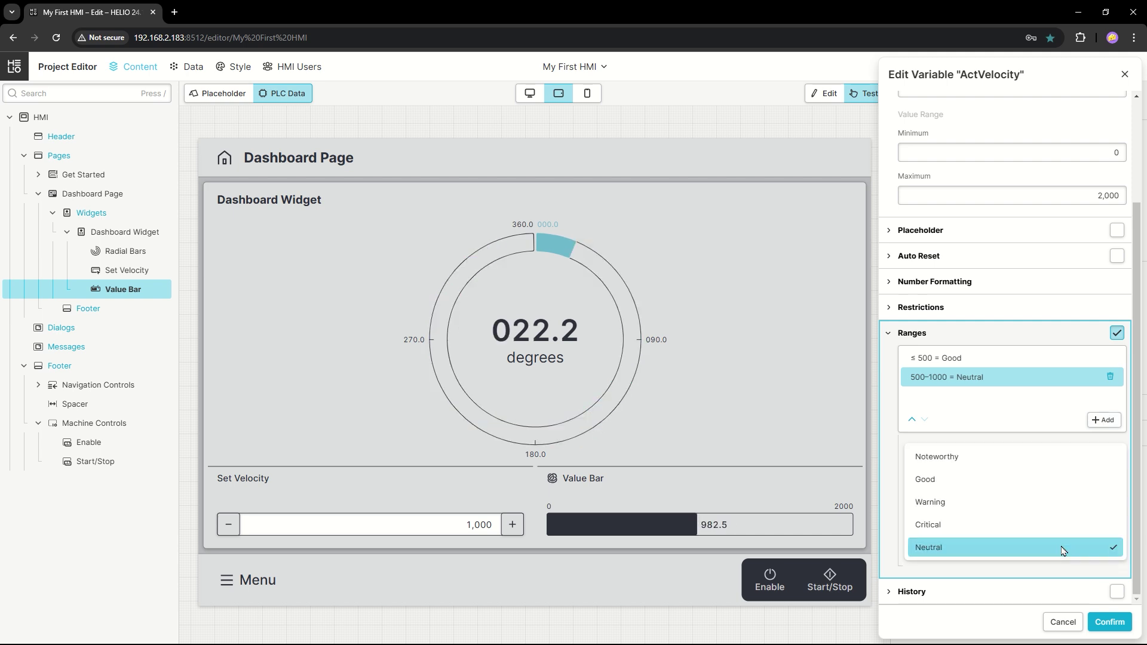
pyautogui.click(1037, 501)
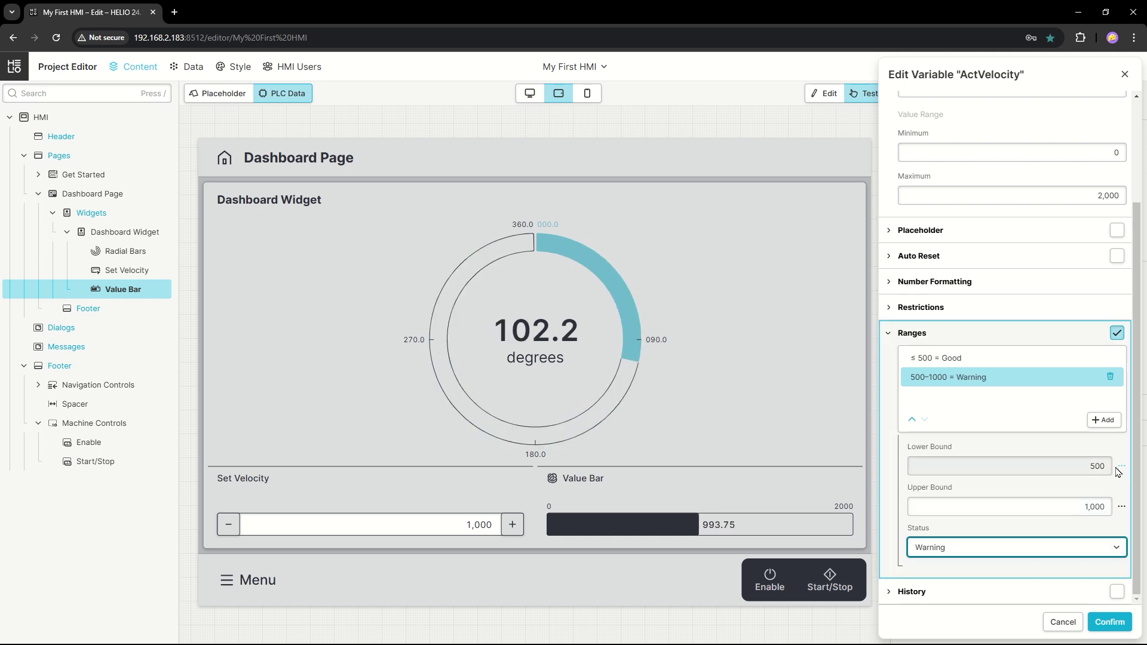
# Add a third range with lower bound 1000 and status Critical, and confirm the ActVelocity variable's settings.
pyautogui.click(1104, 420)
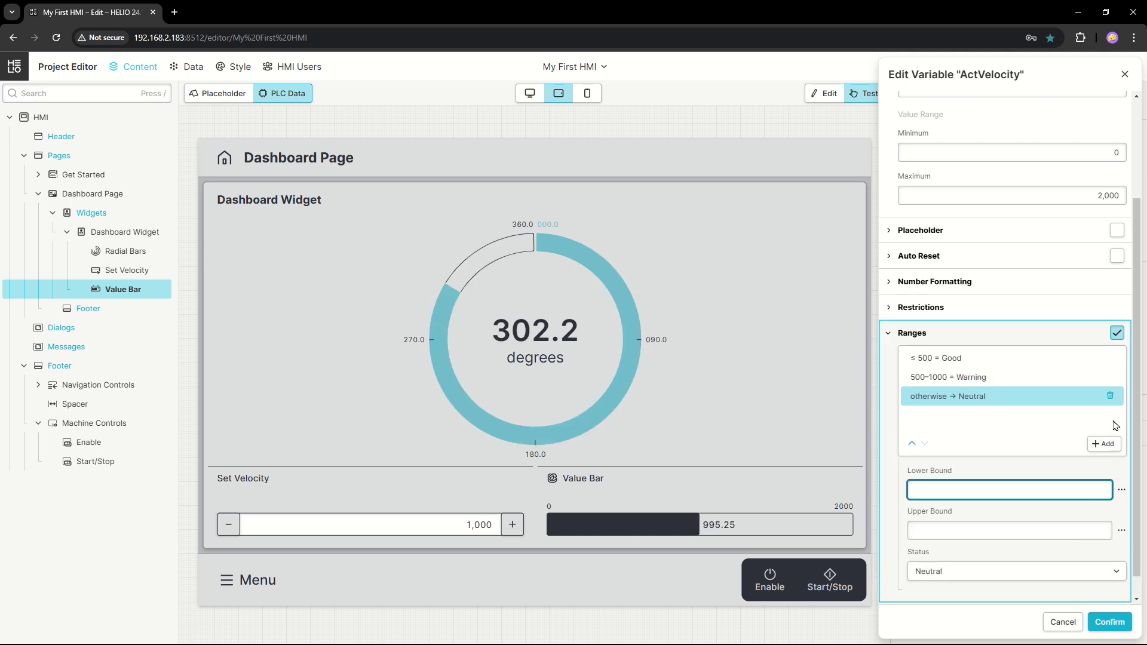
pyautogui.write('1000')
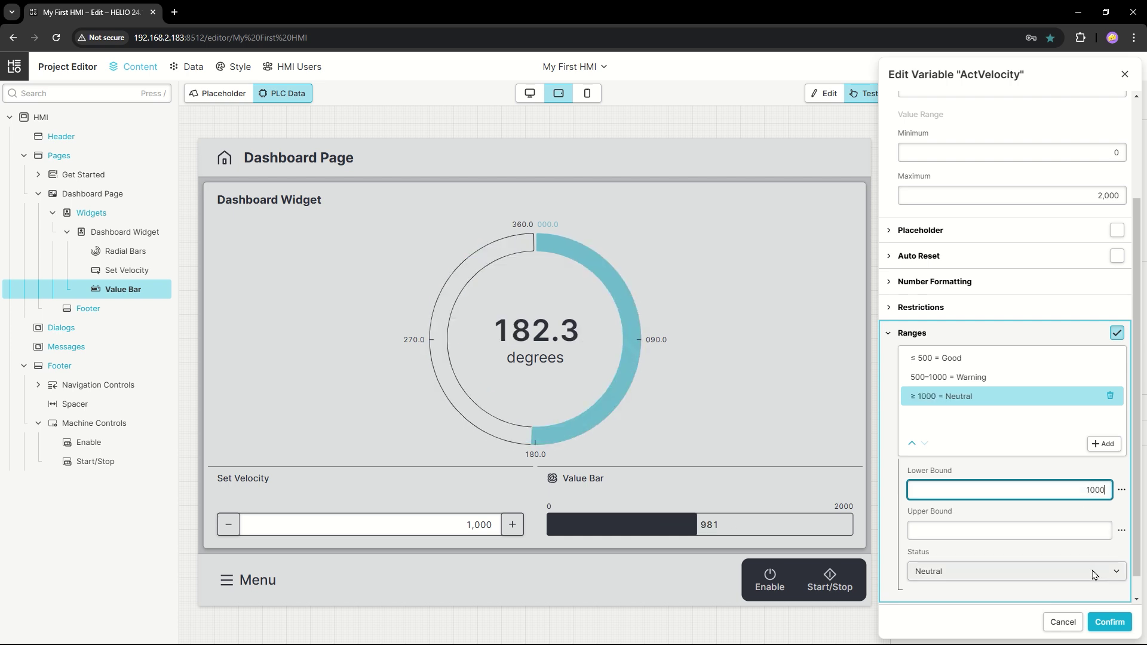
pyautogui.click(1093, 574)
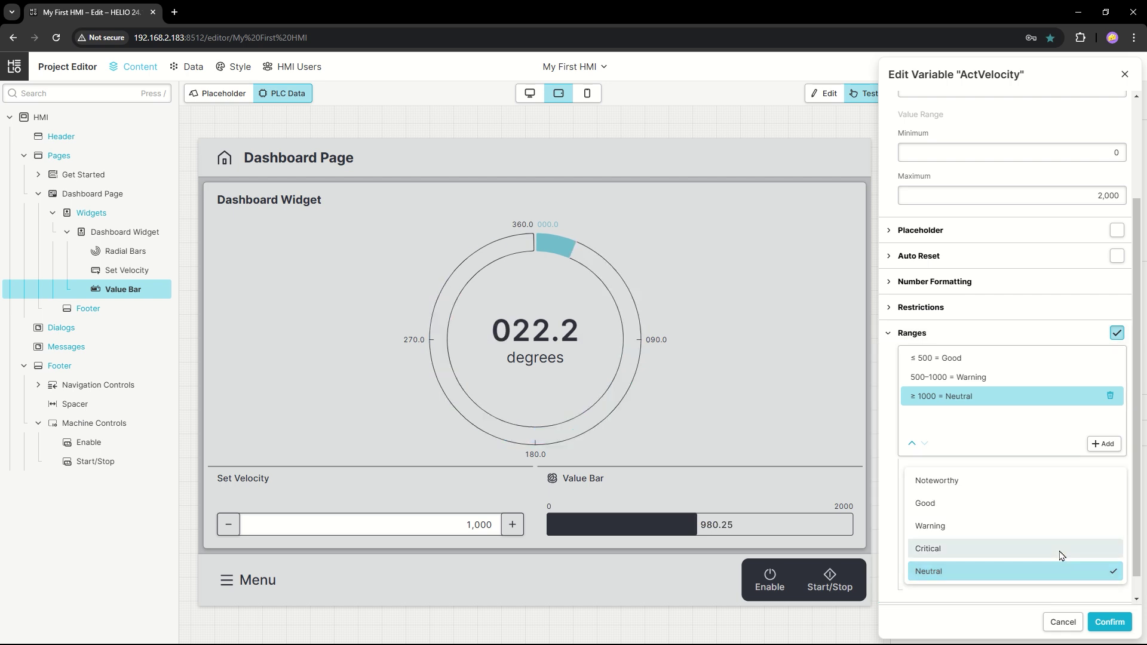
pyautogui.click(1060, 551)
pyautogui.click(1109, 622)
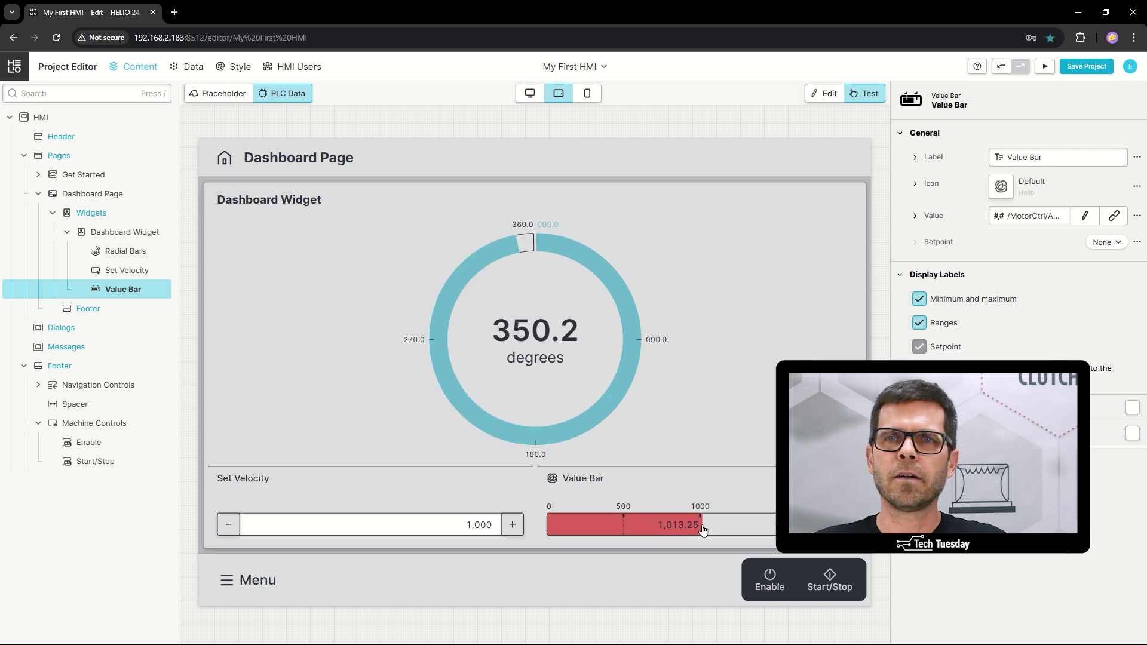
# Test the Value Bar's range colours by setting the velocity to 500 and lowering it stepwise to 488.
pyautogui.click(457, 530)
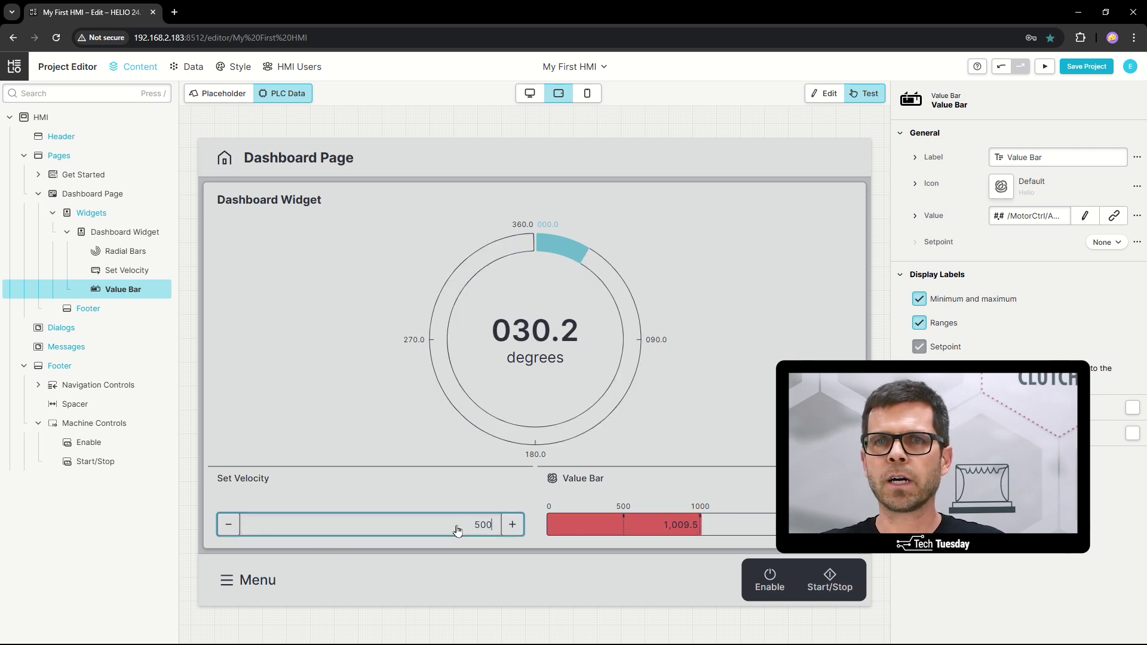
pyautogui.write('500')
pyautogui.press('Return')
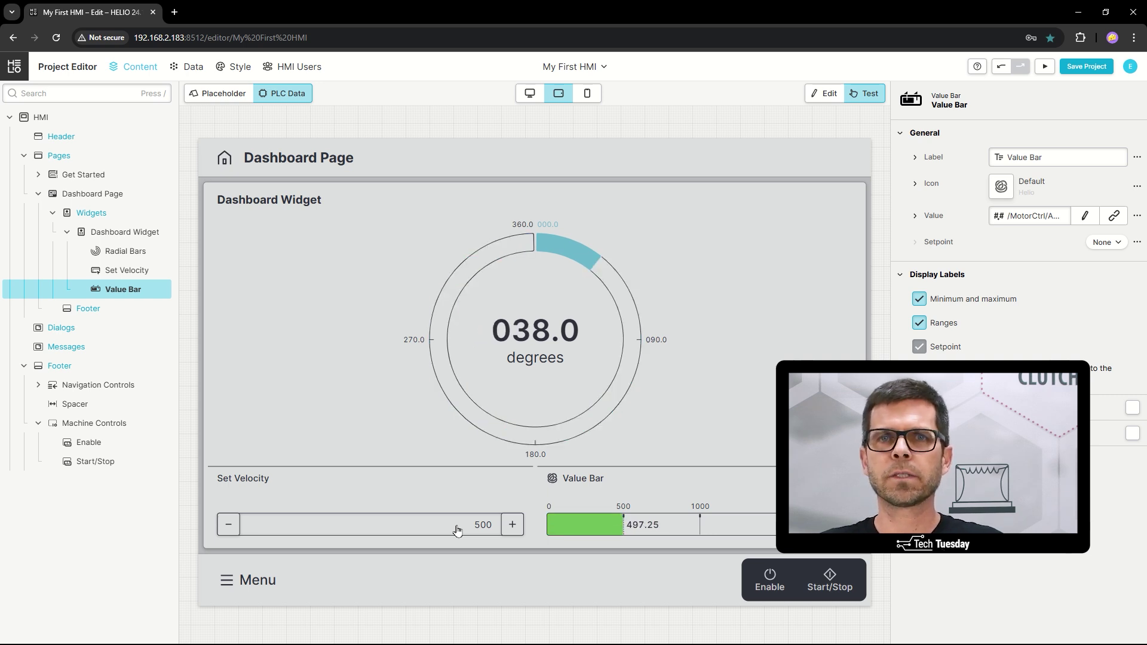
pyautogui.click(227, 528)
pyautogui.click(226, 529)
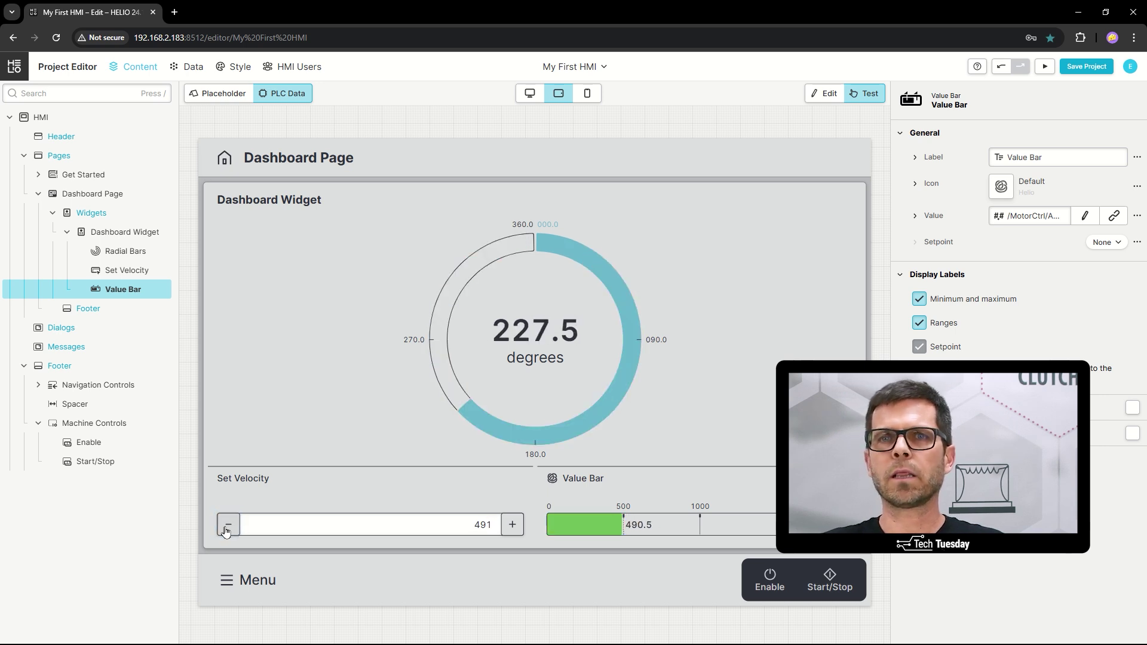
pyautogui.click(228, 525)
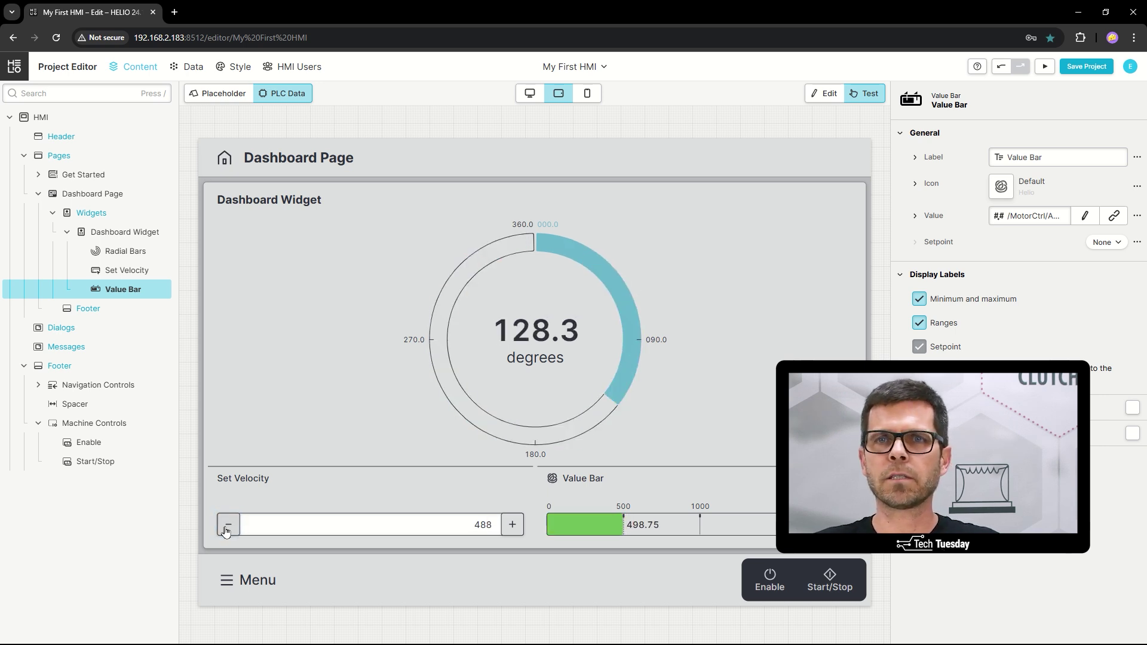